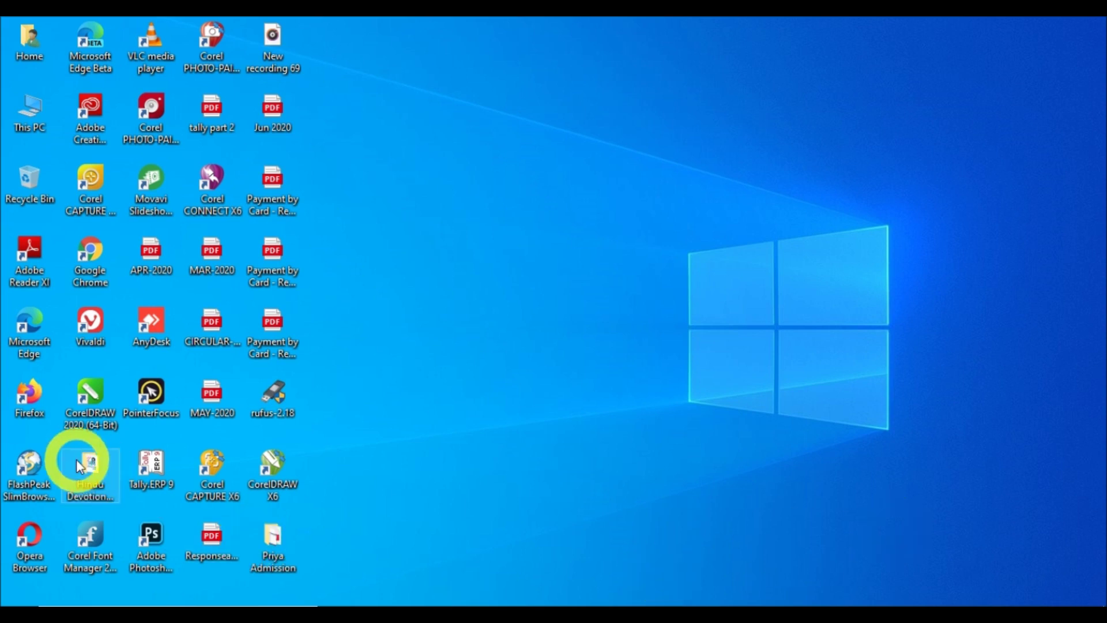
# Start Tally.ERP 9 in Educational Mode and open the Accounting Features of the company AV Computer Education
pyautogui.doubleClick(145, 466)
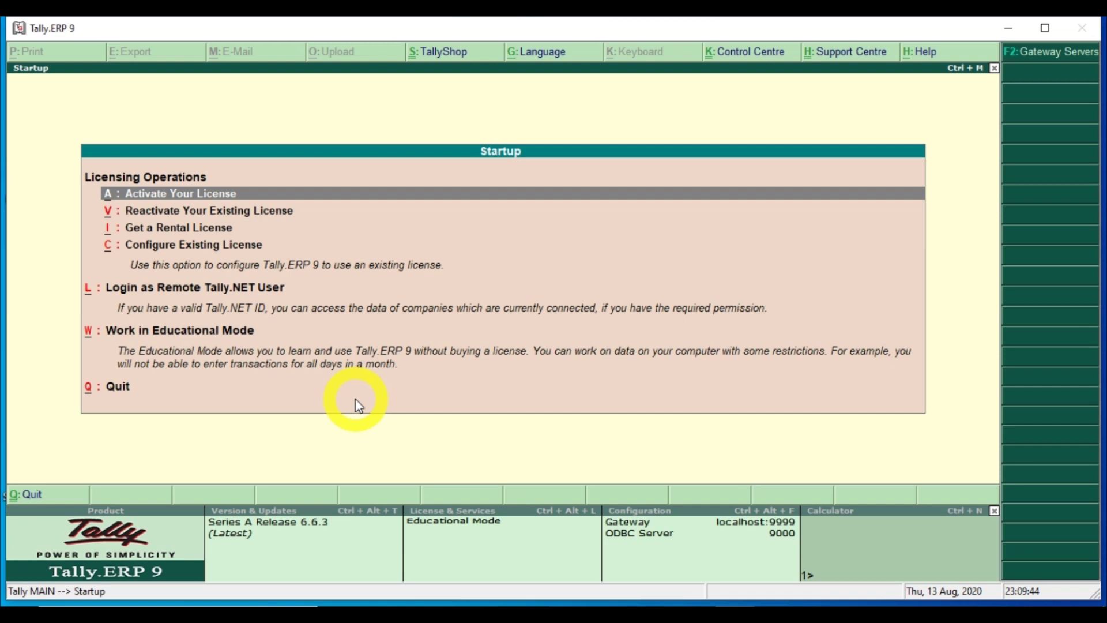
pyautogui.press('w')
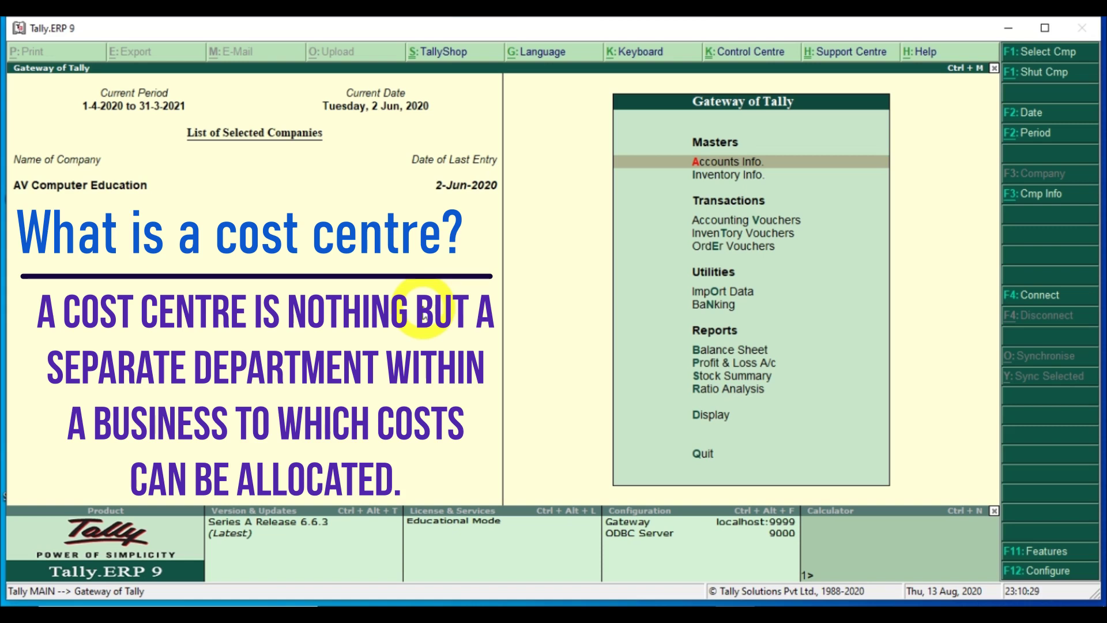
pyautogui.press('F11')
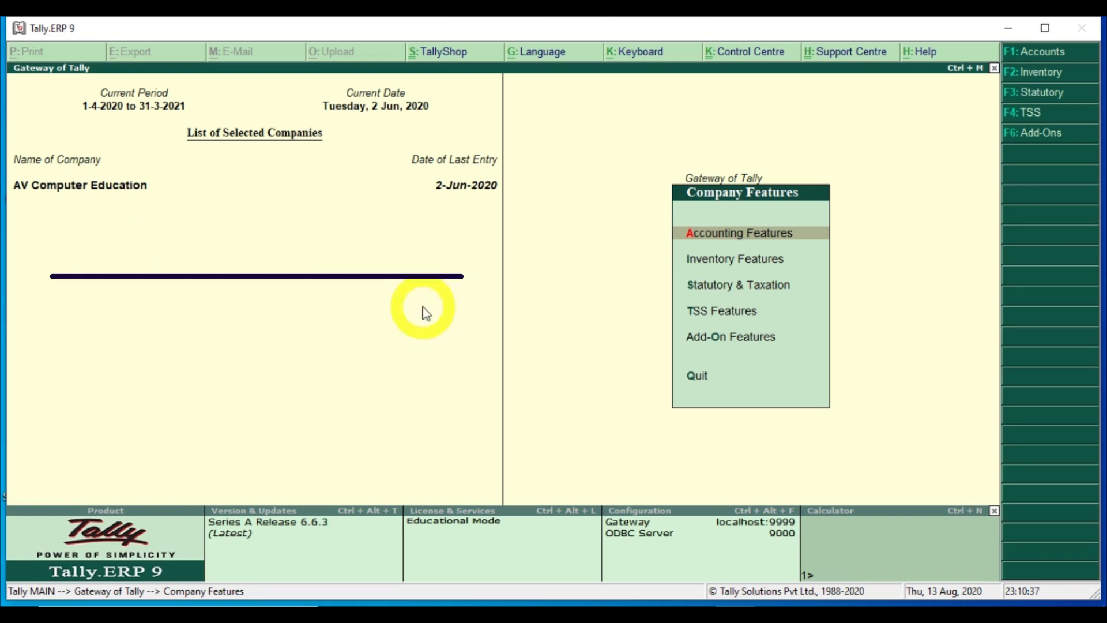
pyautogui.press('Return')
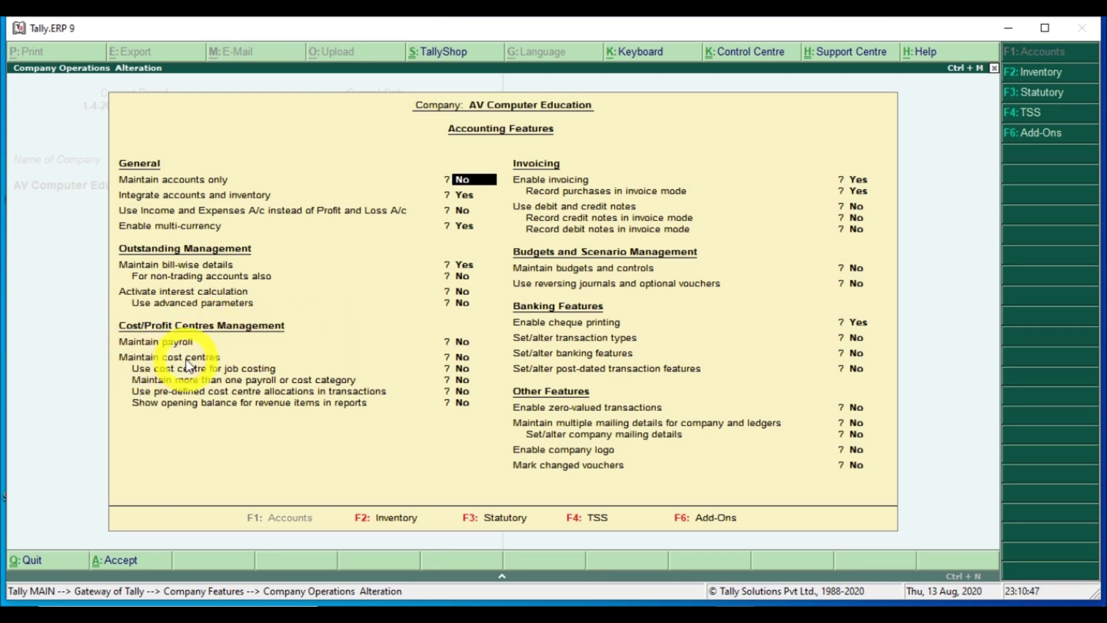
# Set Maintain cost centres and Maintain more than one payroll or cost category to Yes, and open Accounts Info
pyautogui.click(462, 357)
pyautogui.write('y')
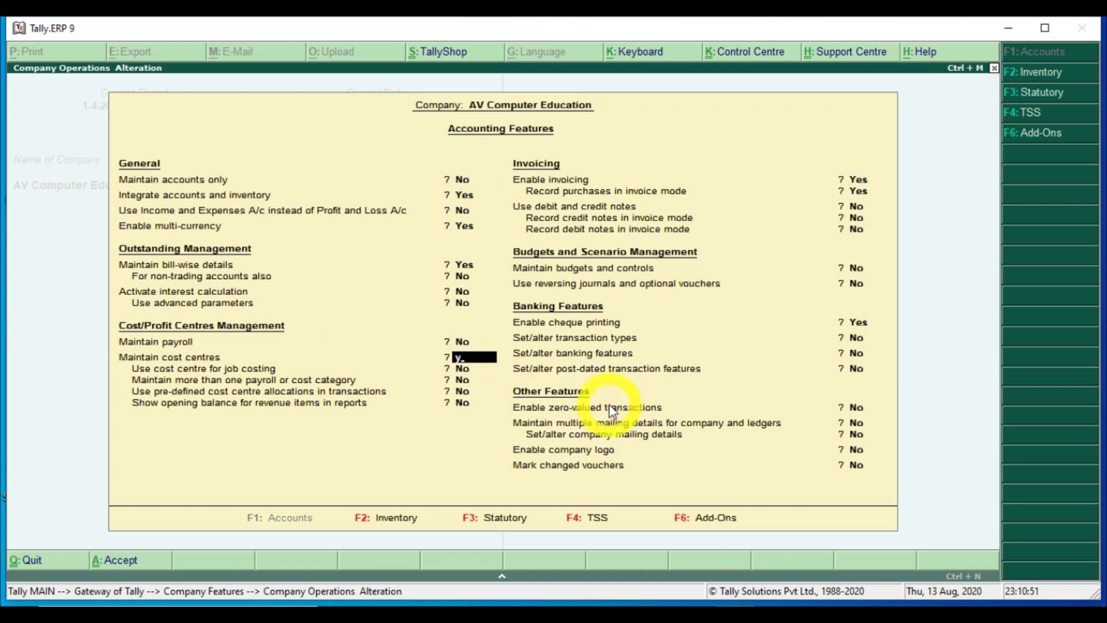
pyautogui.press('Return')
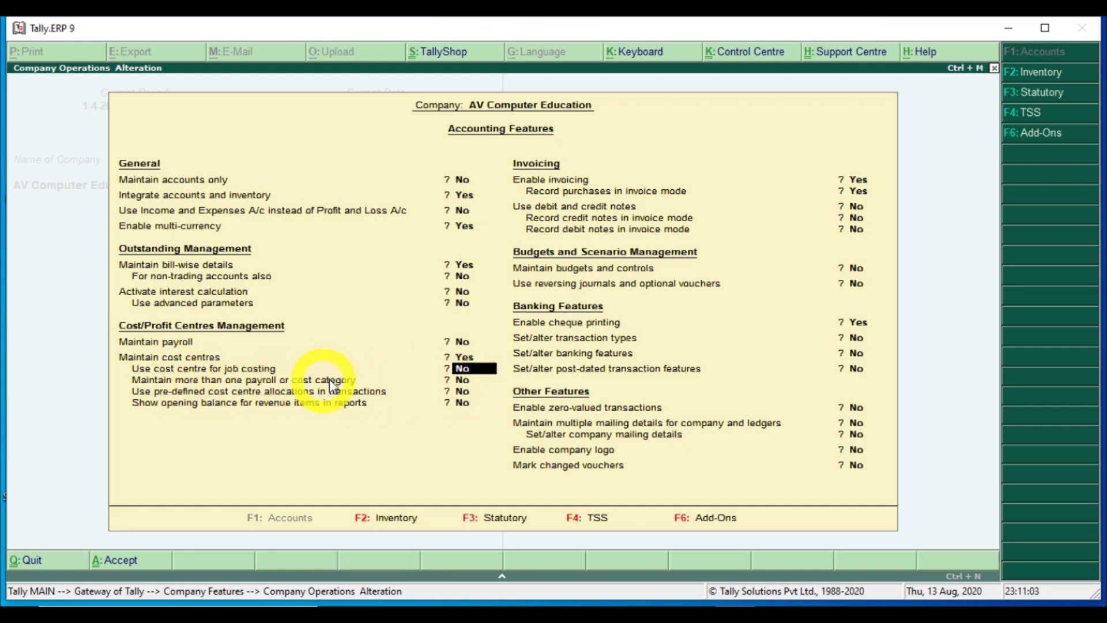
pyautogui.click(460, 379)
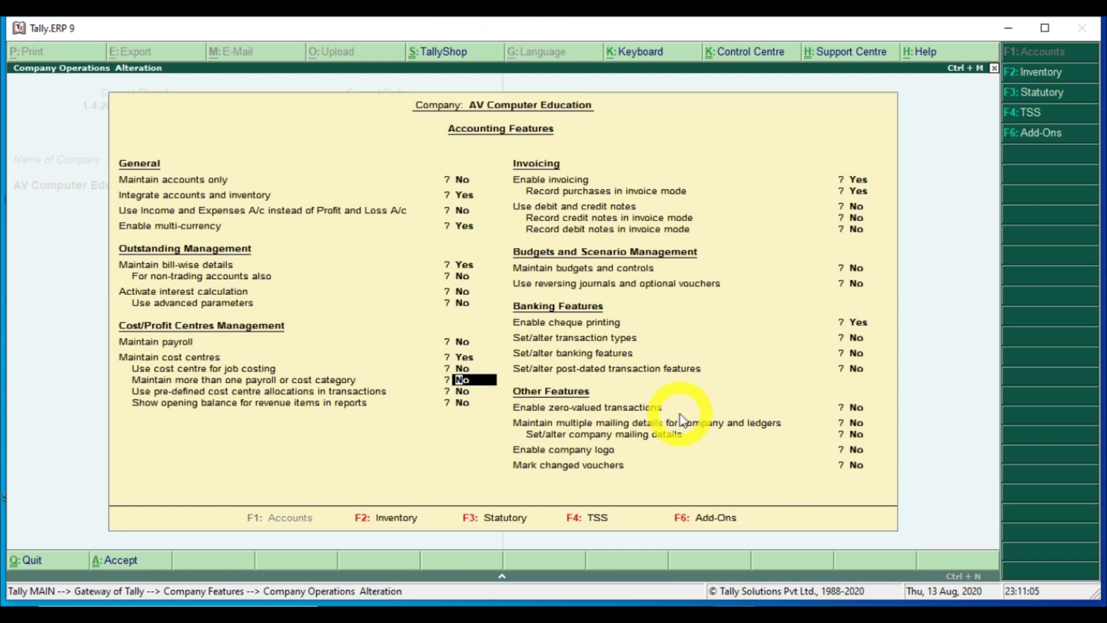
pyautogui.write('y')
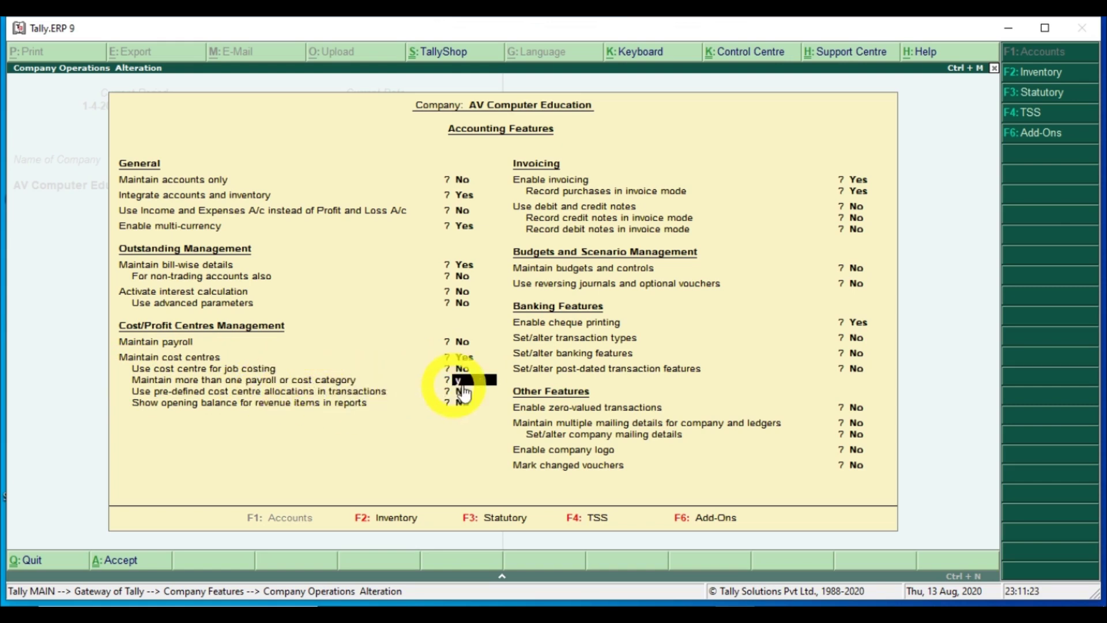
pyautogui.press('Return')
pyautogui.press('Return')
pyautogui.press('Return')
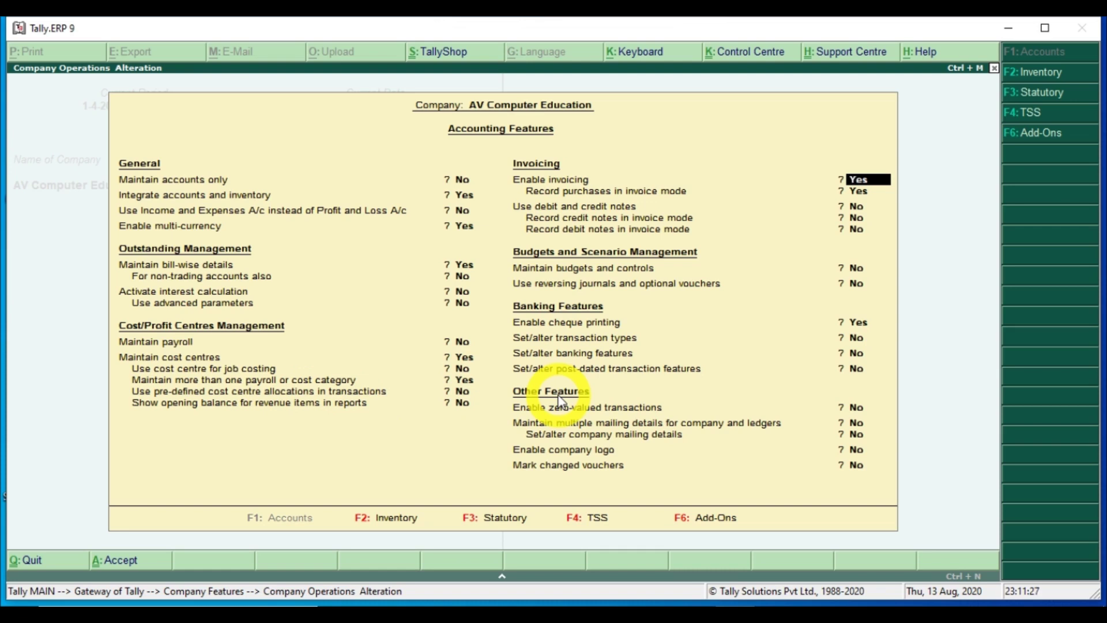
pyautogui.hotkey('ctrl', 'a')
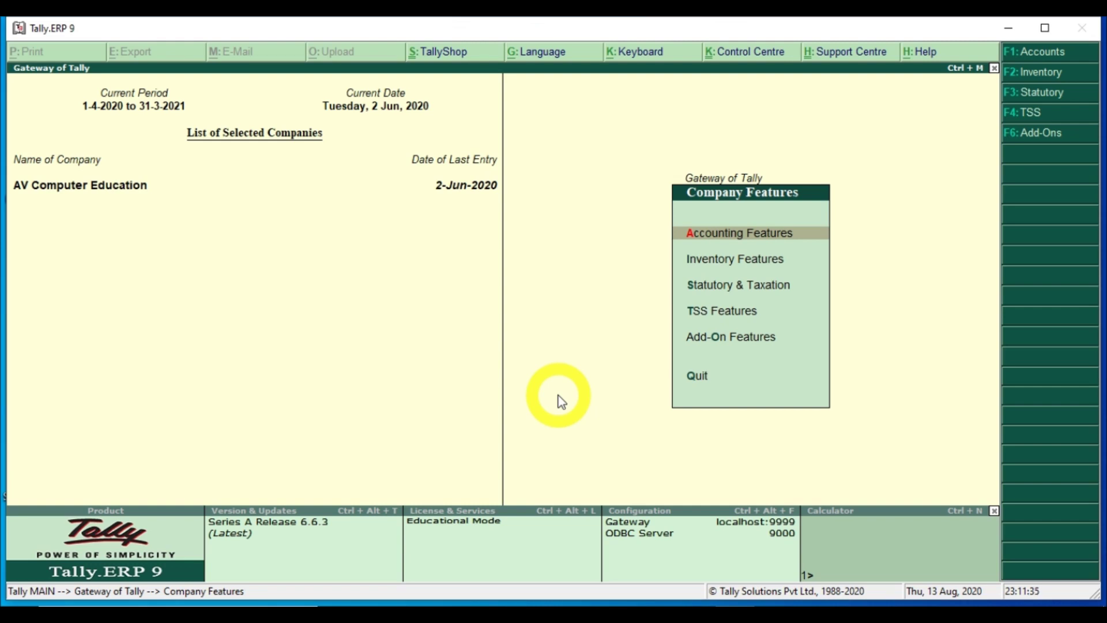
pyautogui.press('Escape')
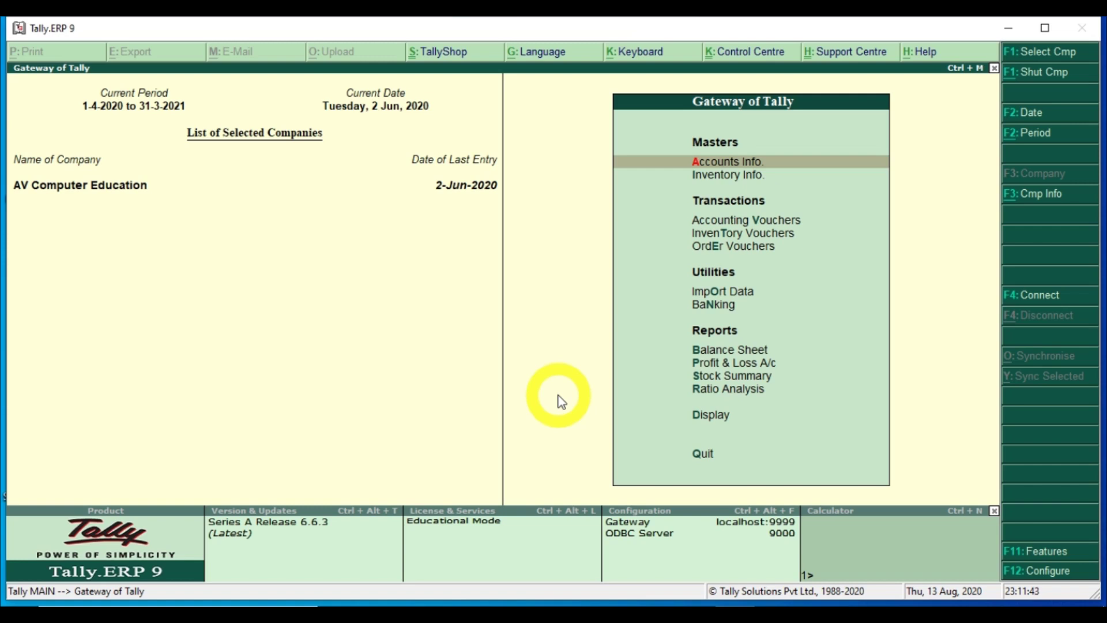
pyautogui.press('Return')
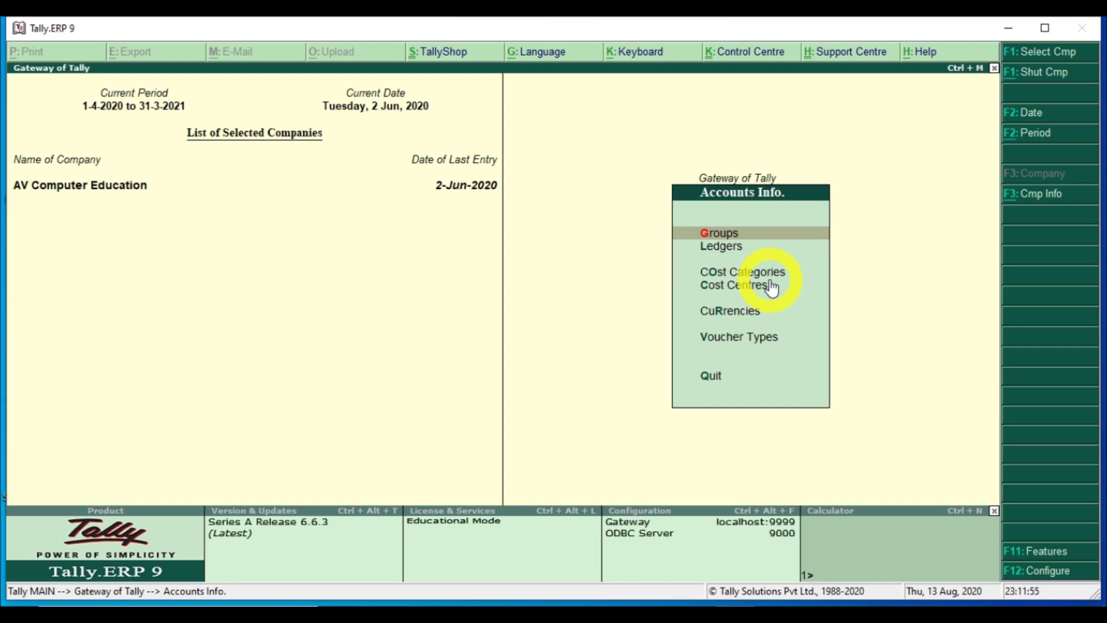
# Switch to tally part 2.pdf in Adobe Reader and review the Cost Centre notes, including the cost category and cost centre tables
pyautogui.click(694, 605)
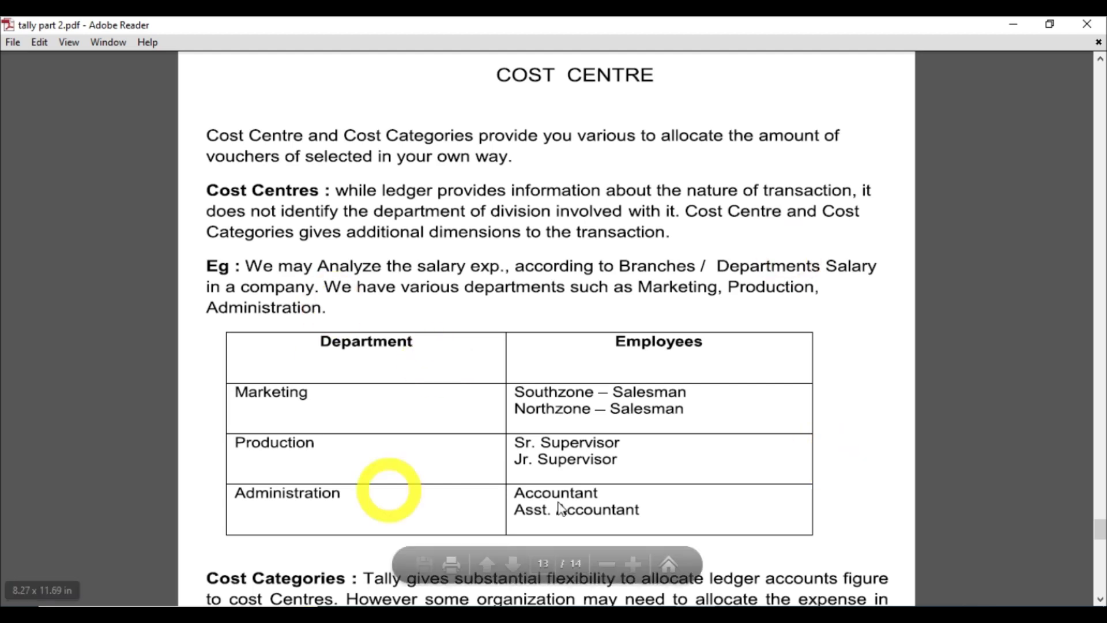
pyautogui.scroll(-1, 432, 395)
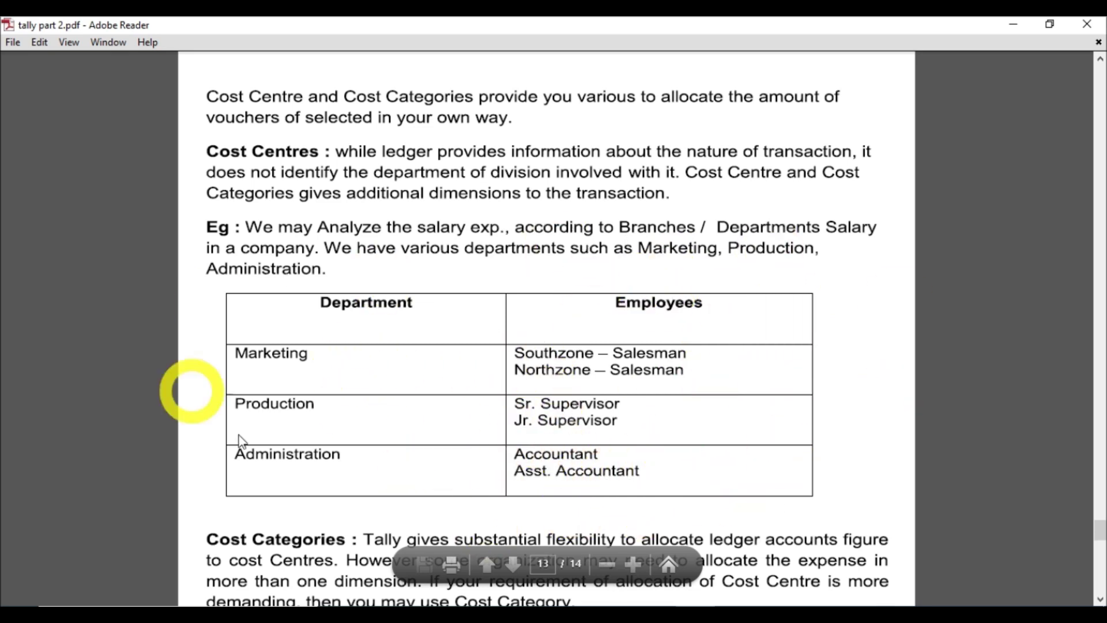
pyautogui.scroll(-3, 335, 467)
pyautogui.scroll(-10, 337, 467)
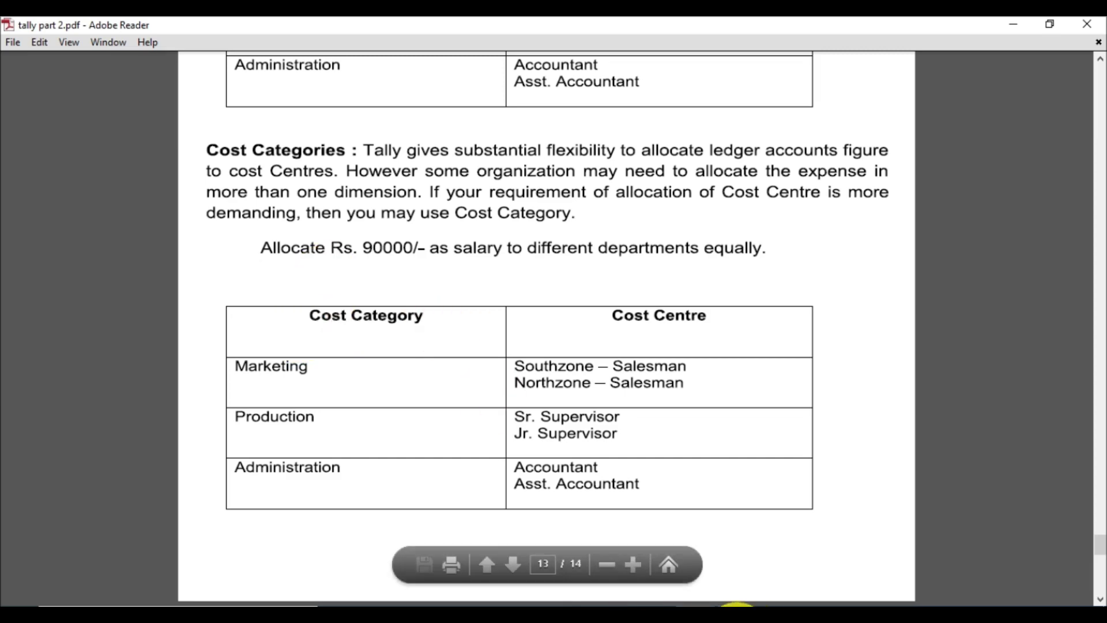
# Switch back to Tally.ERP 9 and create a single cost category named Marketing with the default allocation settings
pyautogui.click(739, 618)
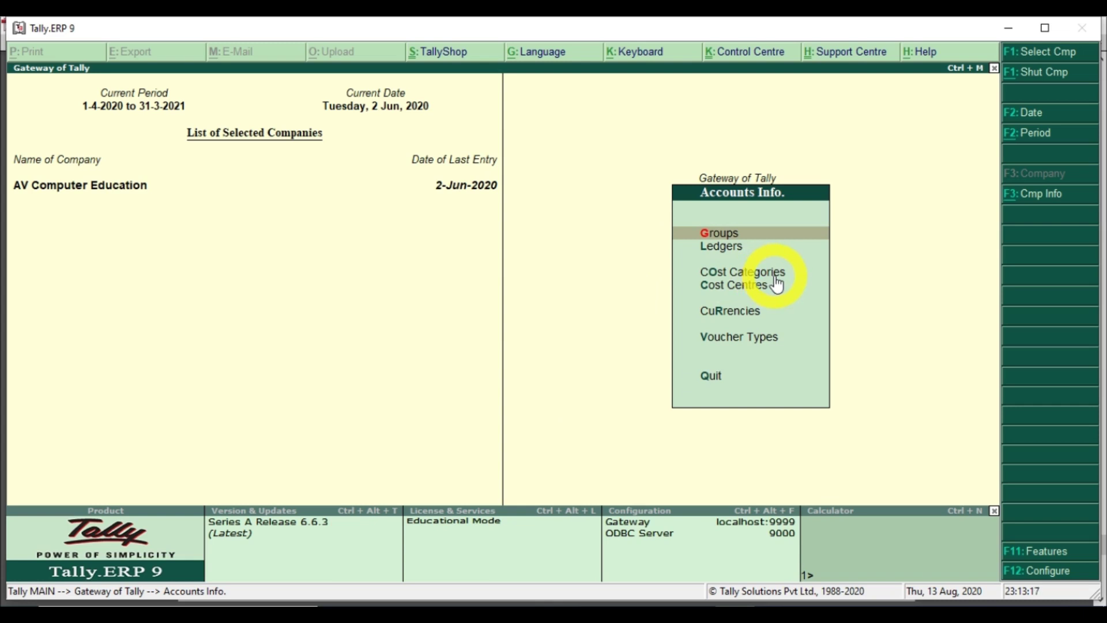
pyautogui.press('Down')
pyautogui.press('Down')
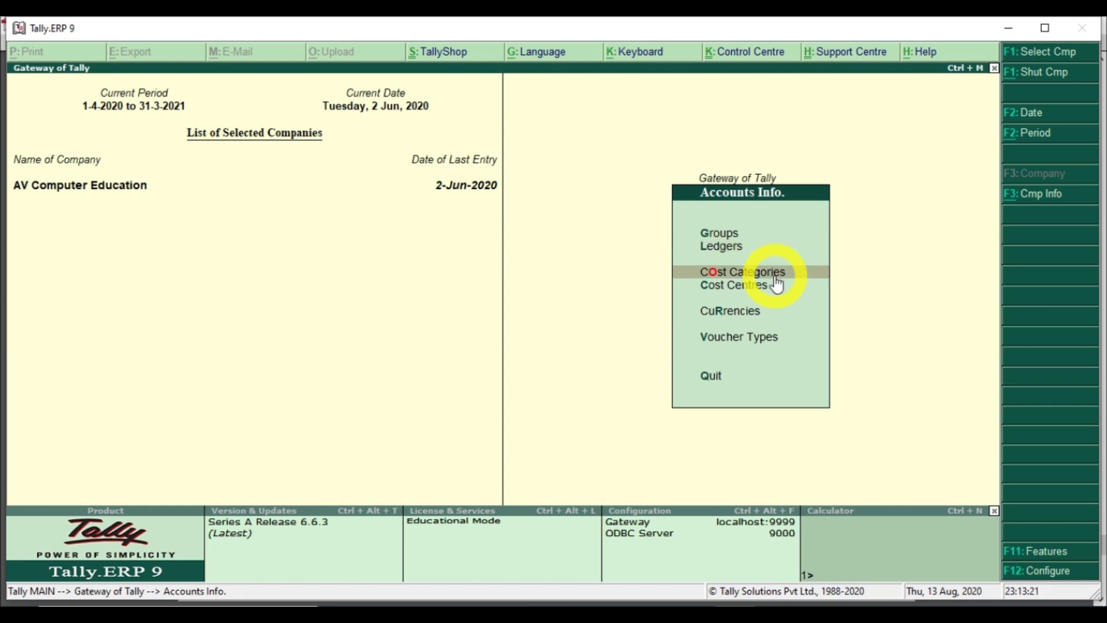
pyautogui.press('Return')
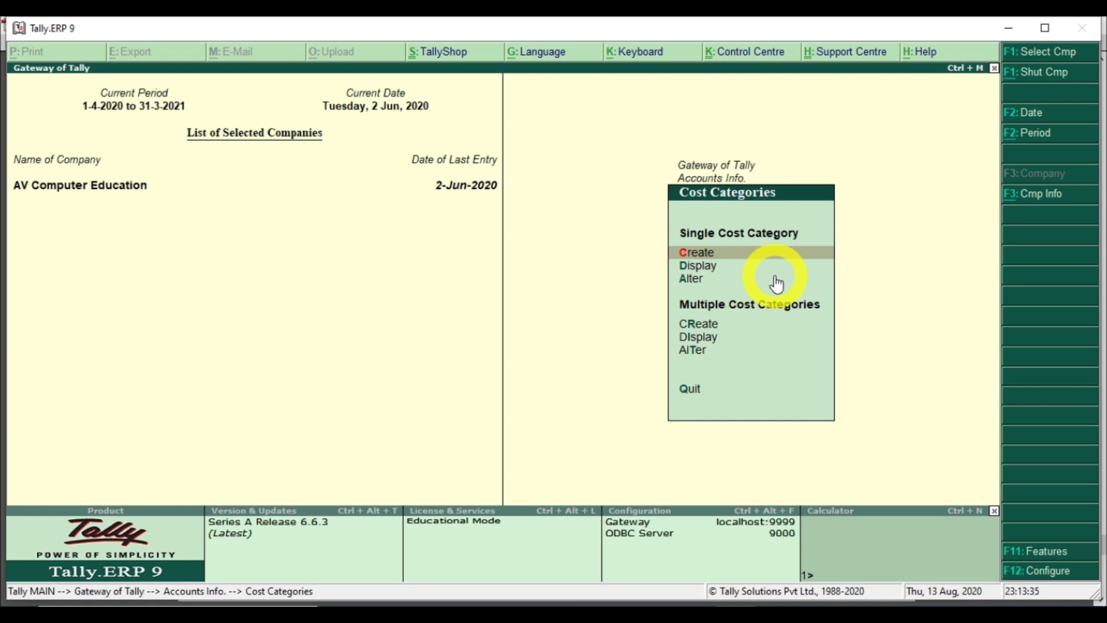
pyautogui.press('Return')
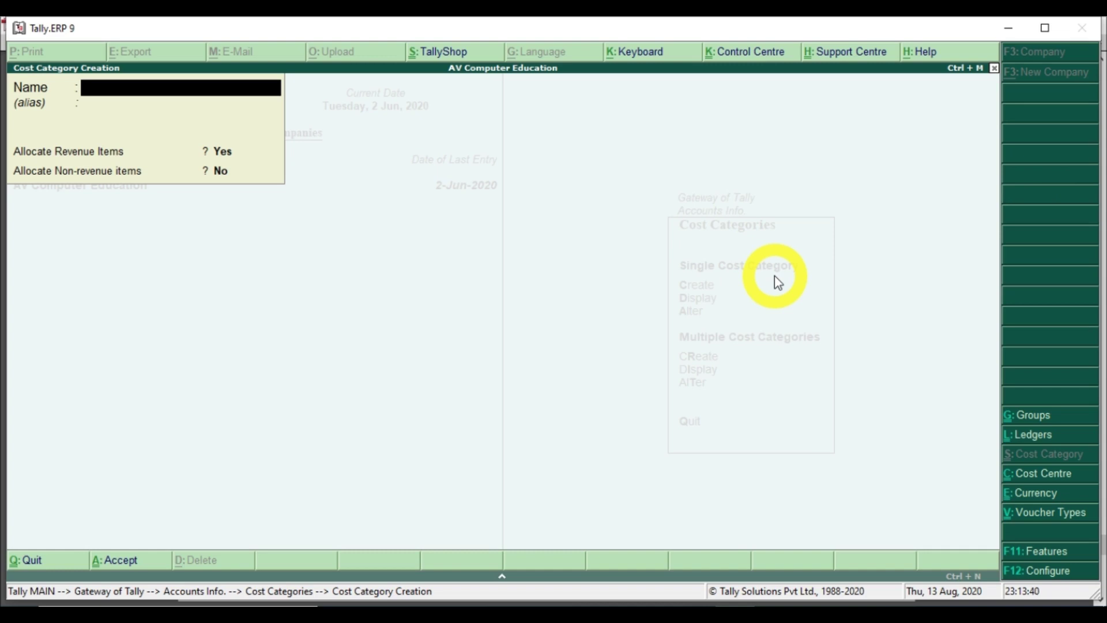
pyautogui.write('Marketing')
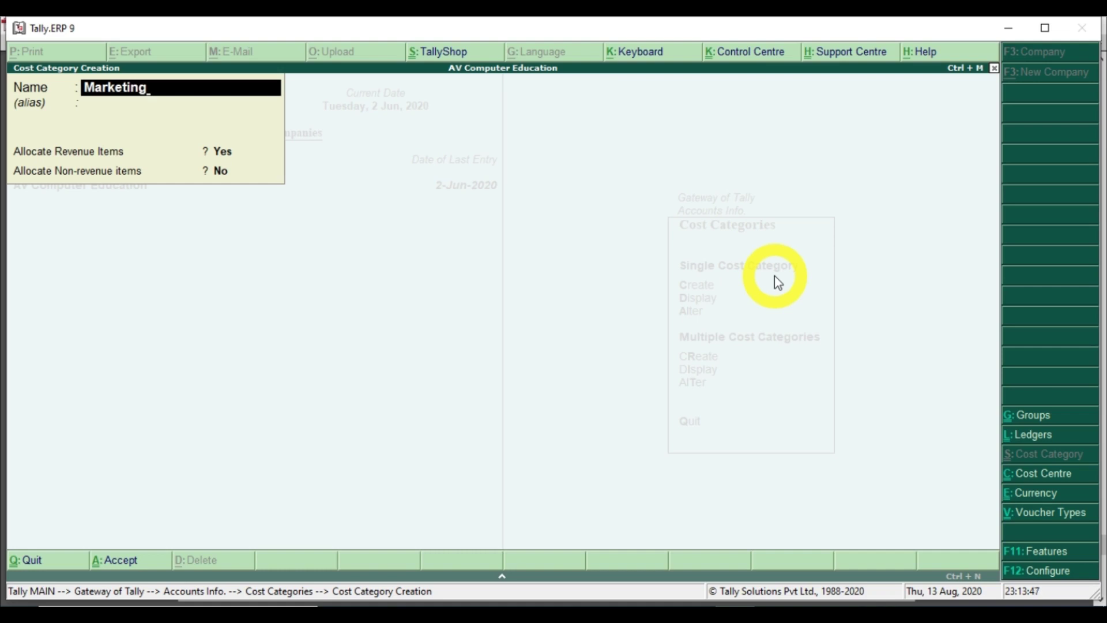
pyautogui.press('Return')
pyautogui.press('Return')
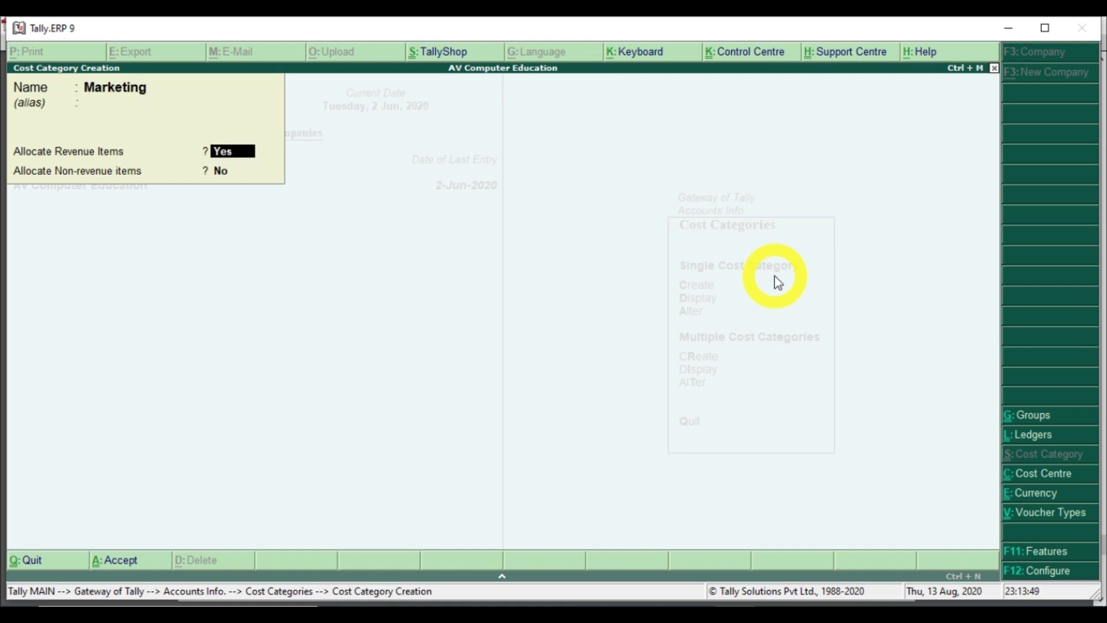
pyautogui.press('Return')
pyautogui.press('Return')
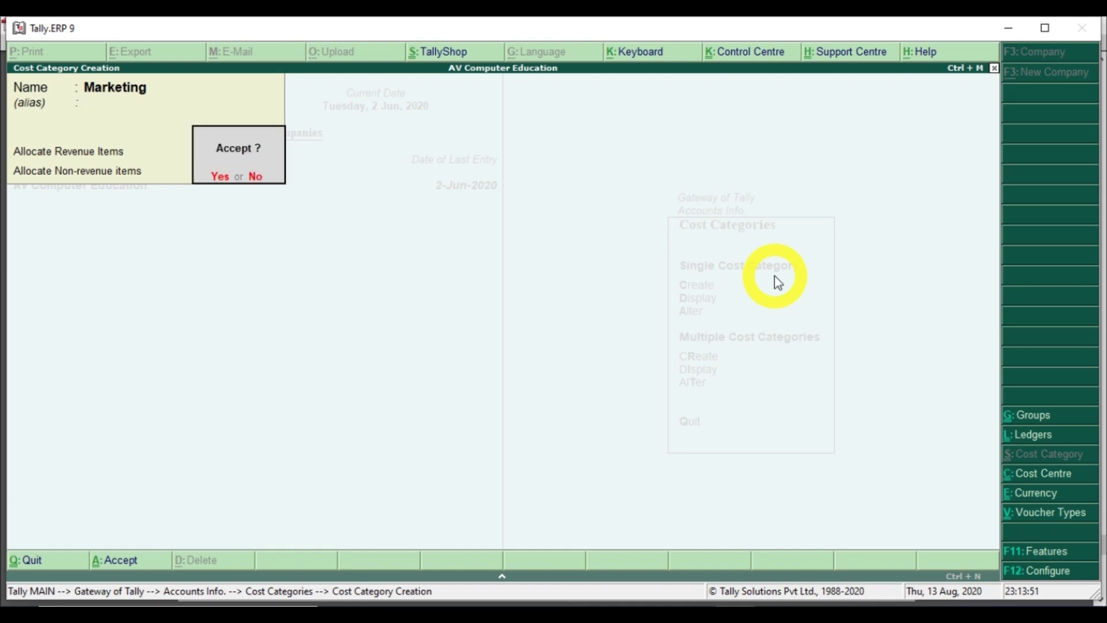
pyautogui.press('Return')
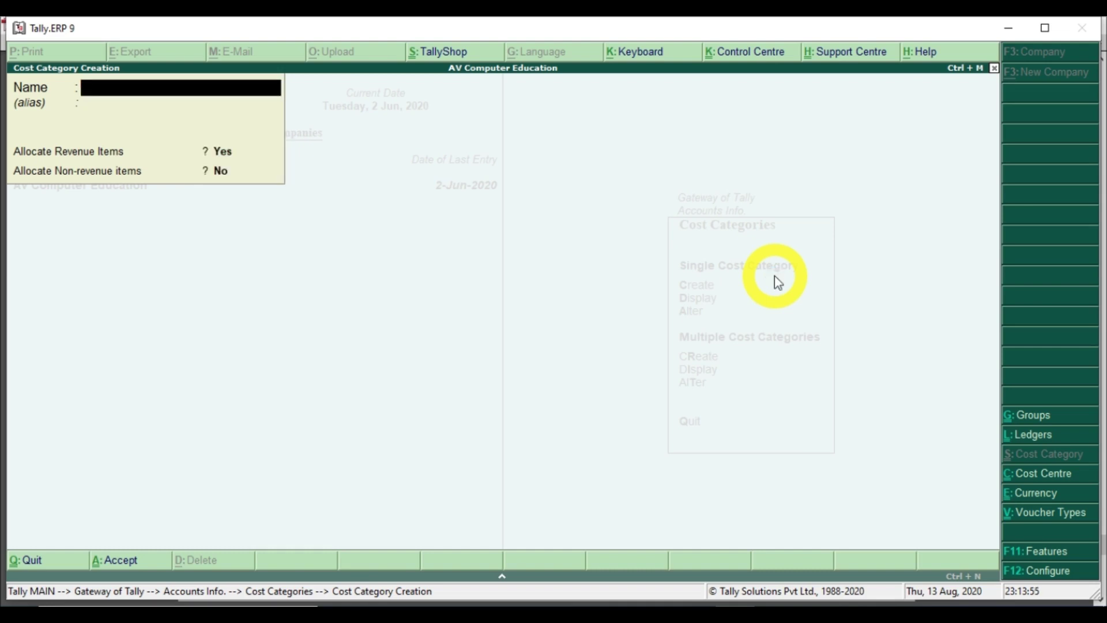
# Create a cost category named Production, keeping the default revenue and non-revenue allocation settings
pyautogui.write('Produ')
pyautogui.write('ction')
pyautogui.press('Return')
pyautogui.press('Return')
pyautogui.press('Return')
pyautogui.press('Return')
pyautogui.press('Return')
# Create a cost category named Administration with the default allocation settings and leave the creation form
pyautogui.write('Administration')
pyautogui.press('Return')
pyautogui.press('Return')
pyautogui.press('Return')
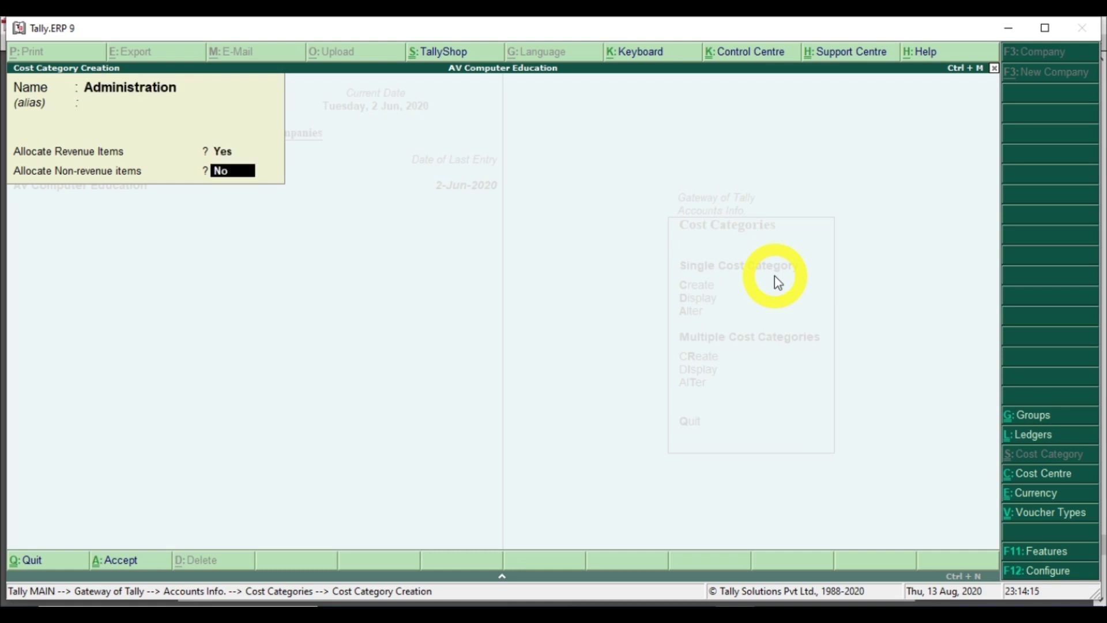
pyautogui.press('Return')
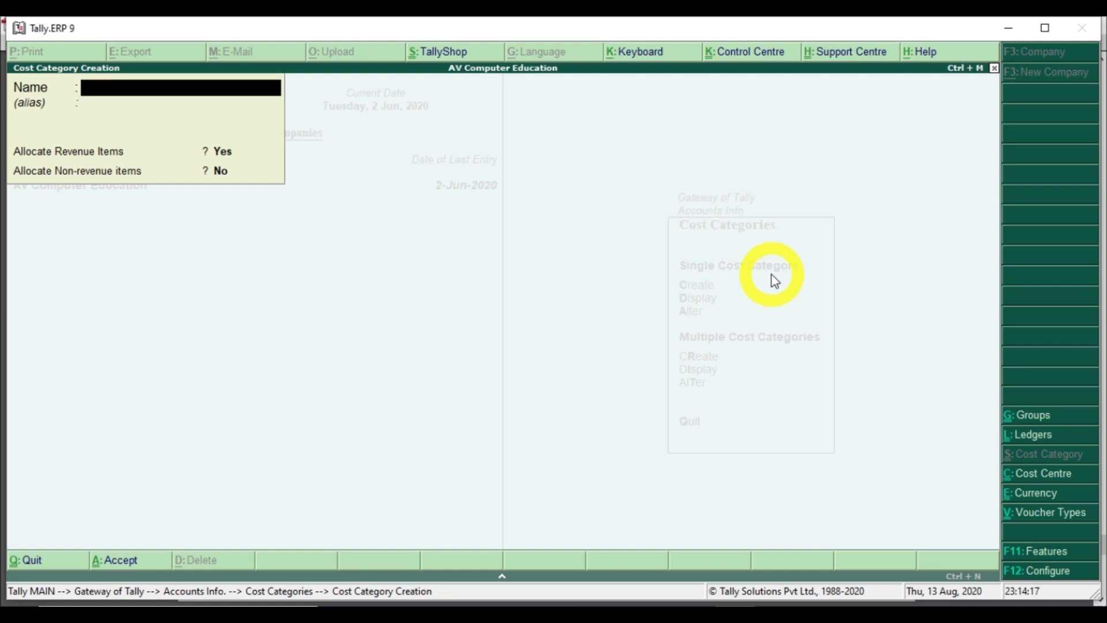
pyautogui.press('Escape')
pyautogui.press('Return')
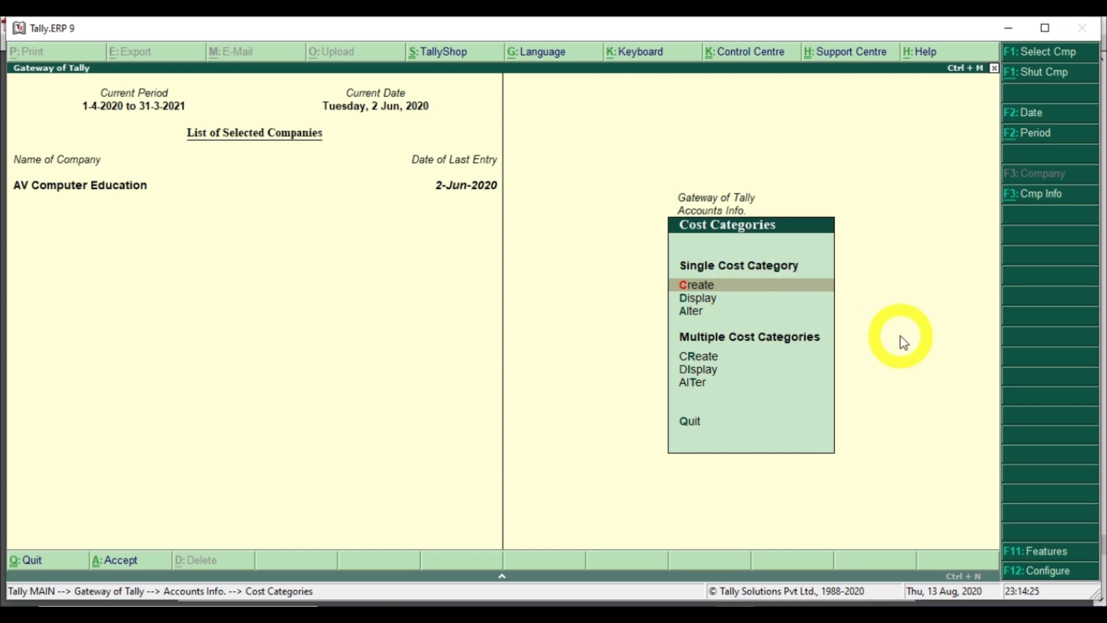
# Review the list of existing cost categories in the single cost category display, and return to the Cost Categories menu
pyautogui.press('Down')
pyautogui.press('Return')
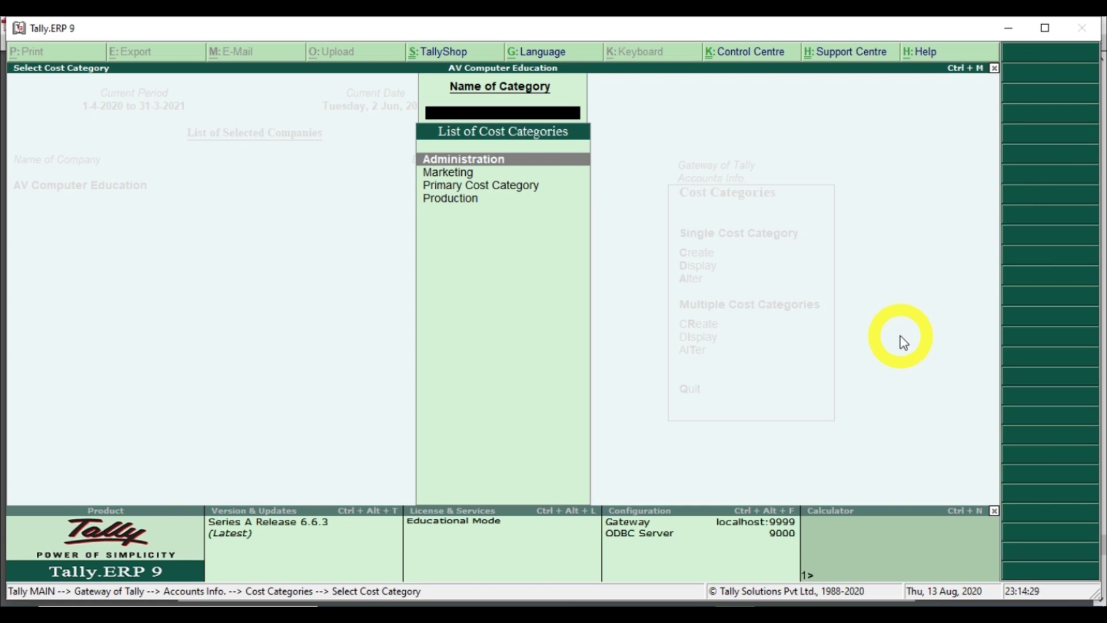
pyautogui.press('Down')
pyautogui.press('Down')
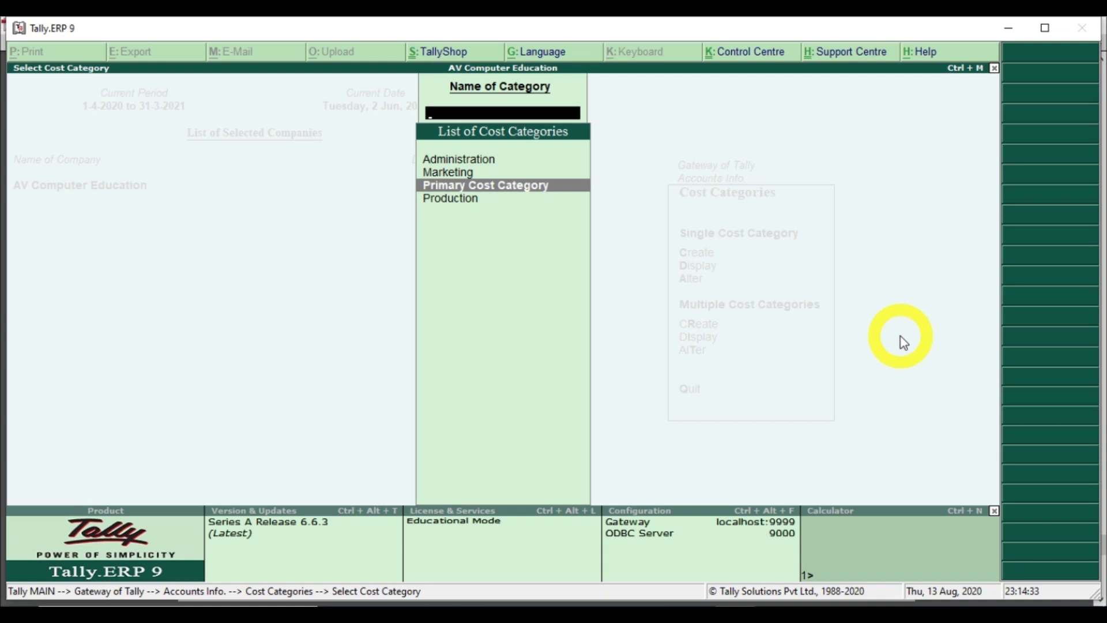
pyautogui.press('Up')
pyautogui.press('Up')
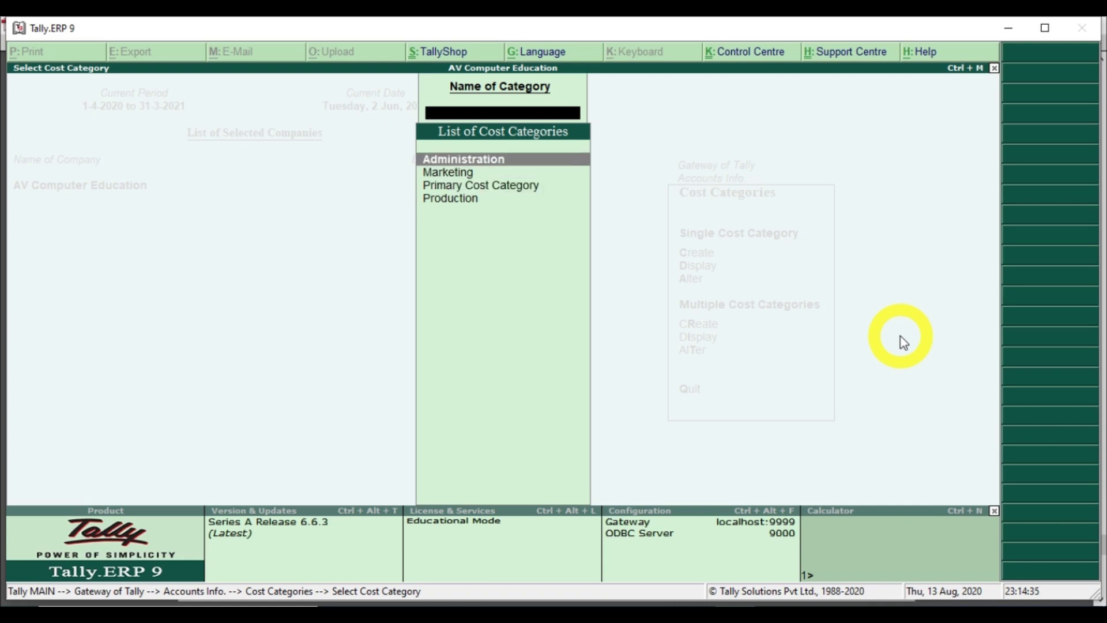
pyautogui.press('Down')
pyautogui.press('Down')
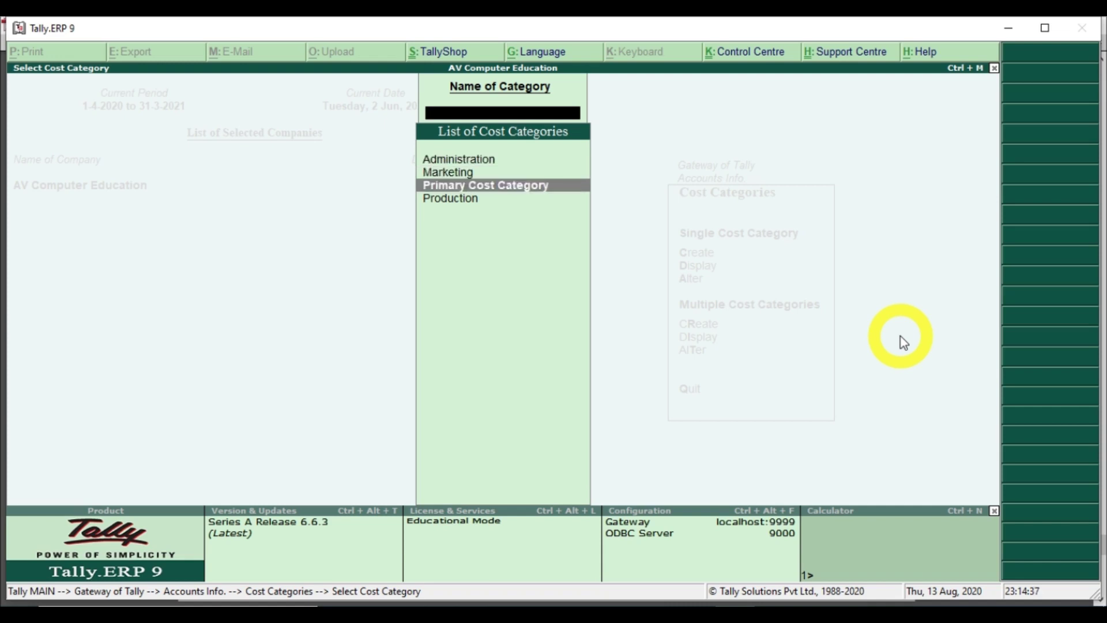
pyautogui.press('Down')
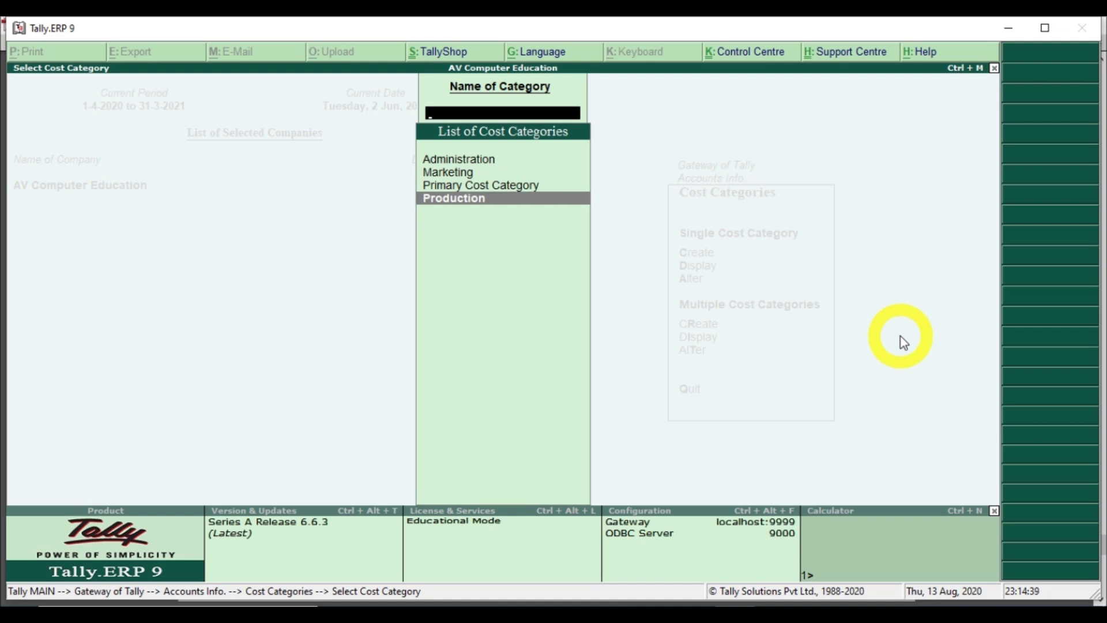
pyautogui.press('Escape')
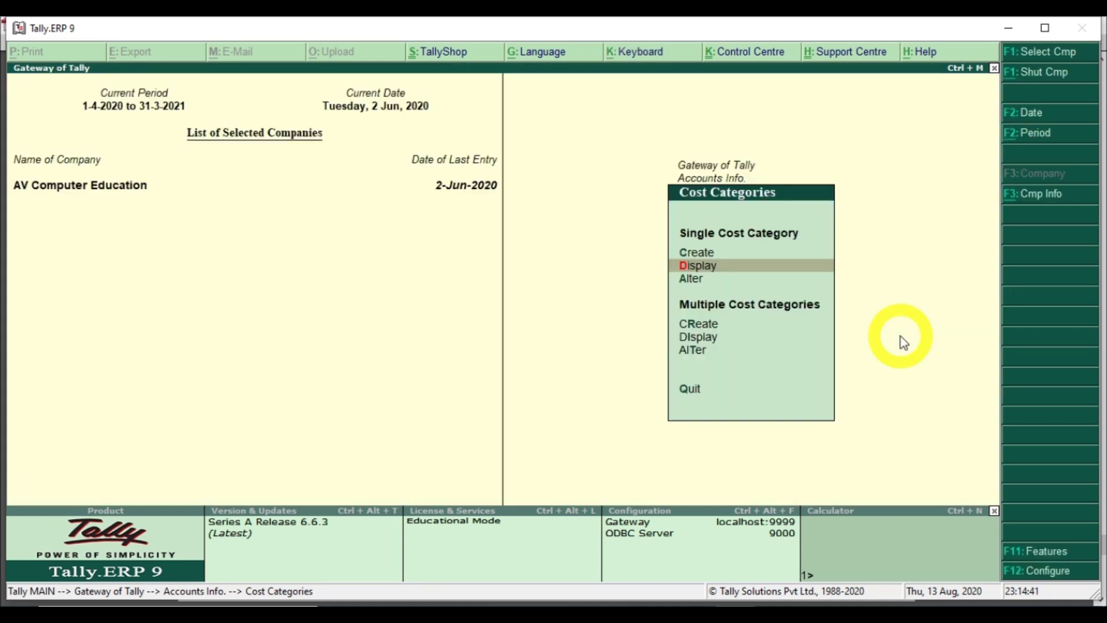
# Examine the Administration cost category's name and revenue allocation settings in single category alteration, and leave without saving changes
pyautogui.press('Down')
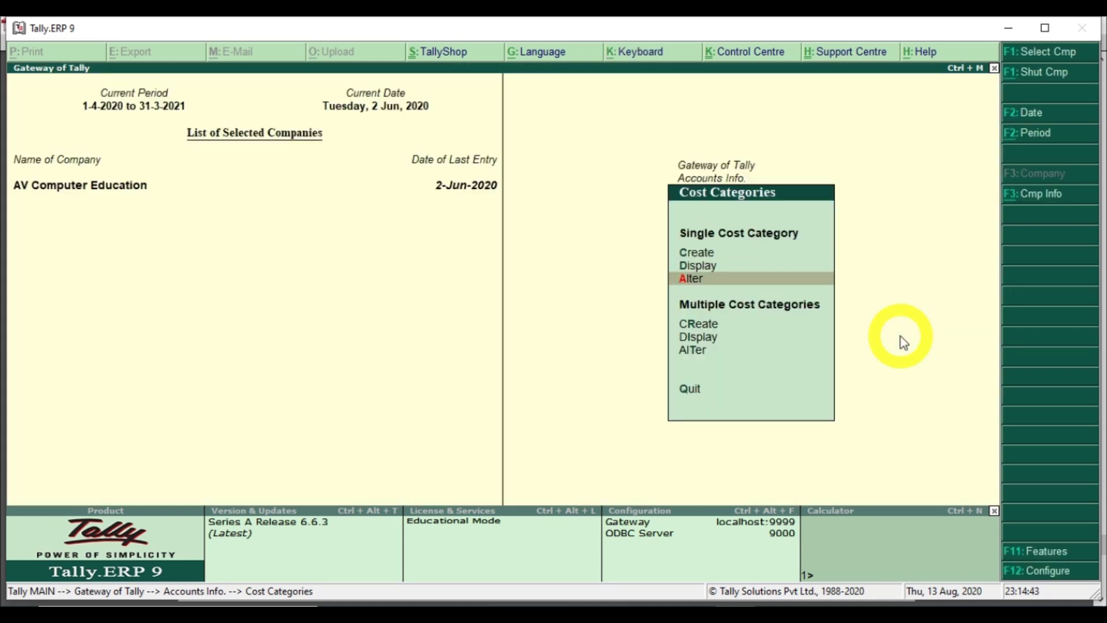
pyautogui.press('Return')
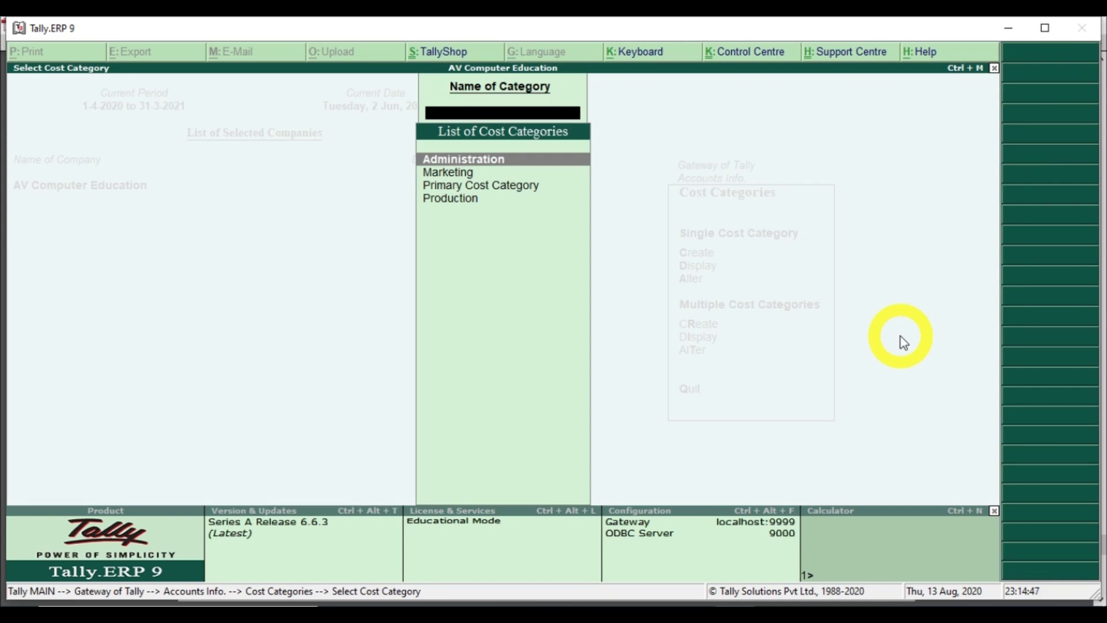
pyautogui.press('Down')
pyautogui.press('Down')
pyautogui.press('Up')
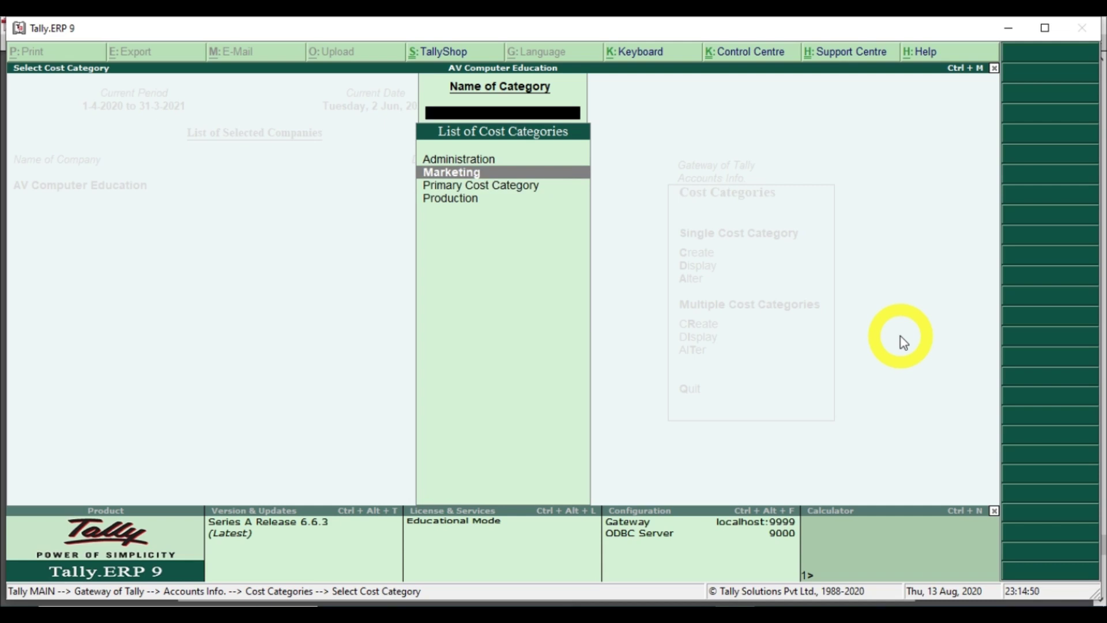
pyautogui.press('Up')
pyautogui.press('Down')
pyautogui.press('Up')
pyautogui.press('Return')
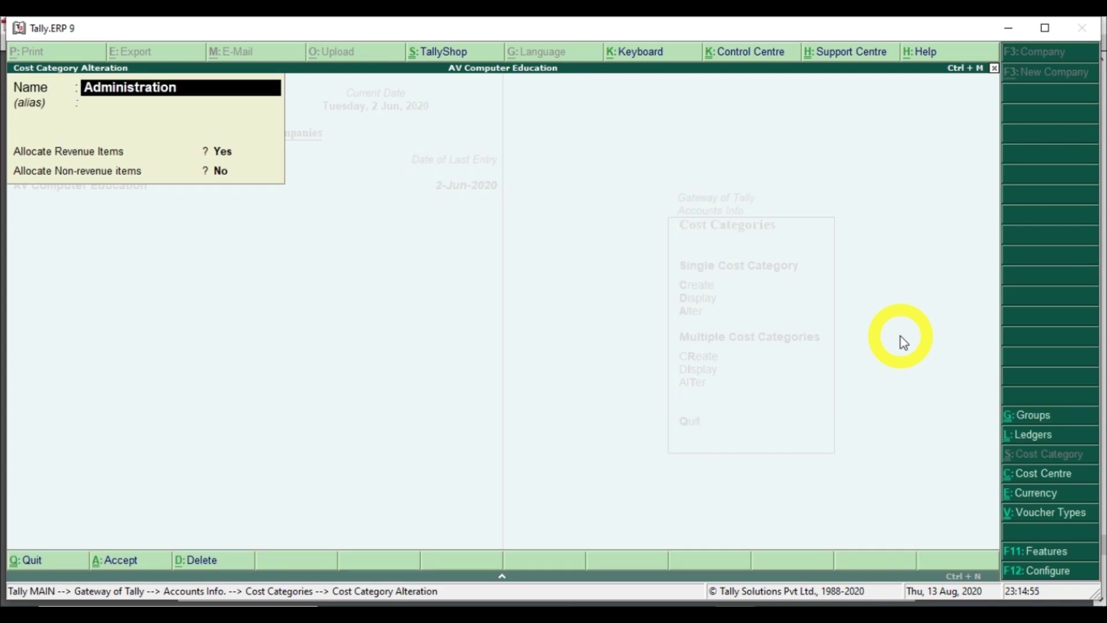
pyautogui.press('Return')
pyautogui.press('Return')
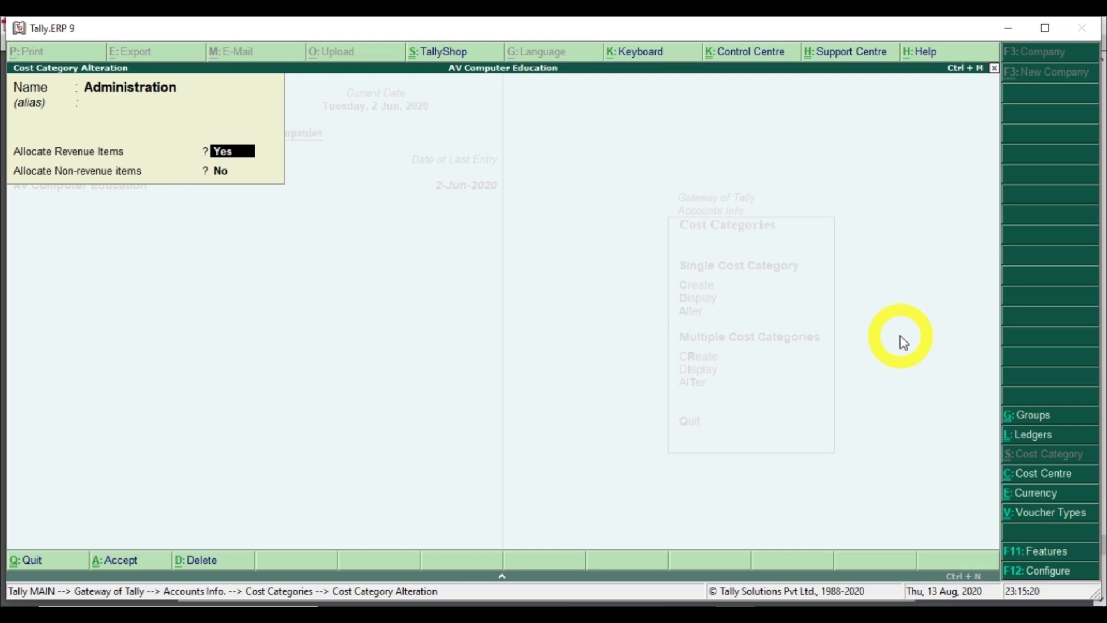
pyautogui.press('Escape')
pyautogui.press('Return')
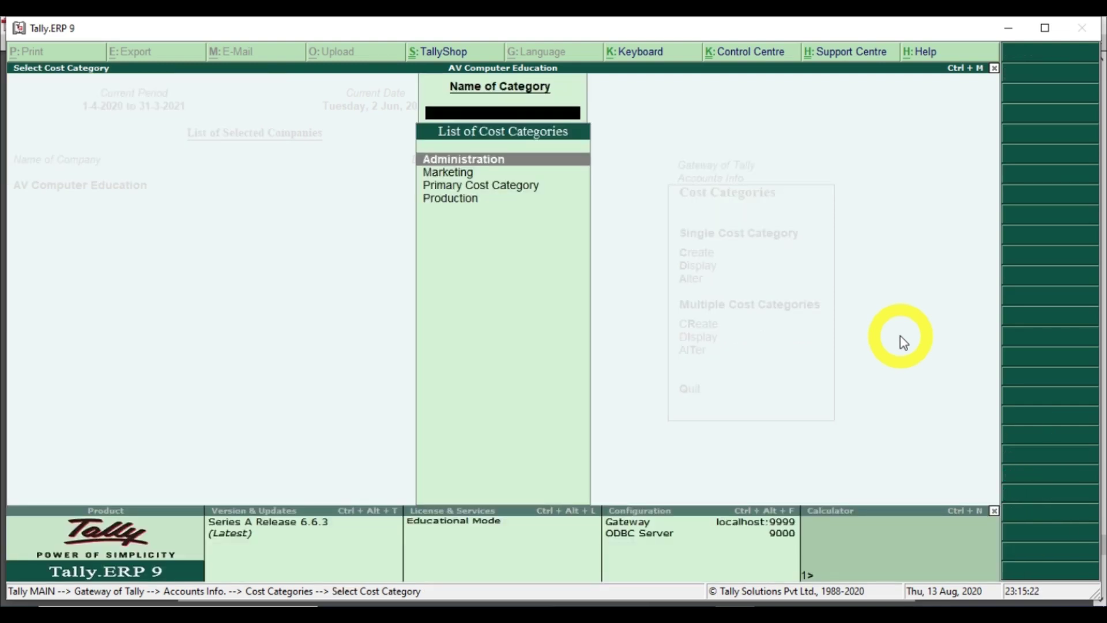
pyautogui.press('Escape')
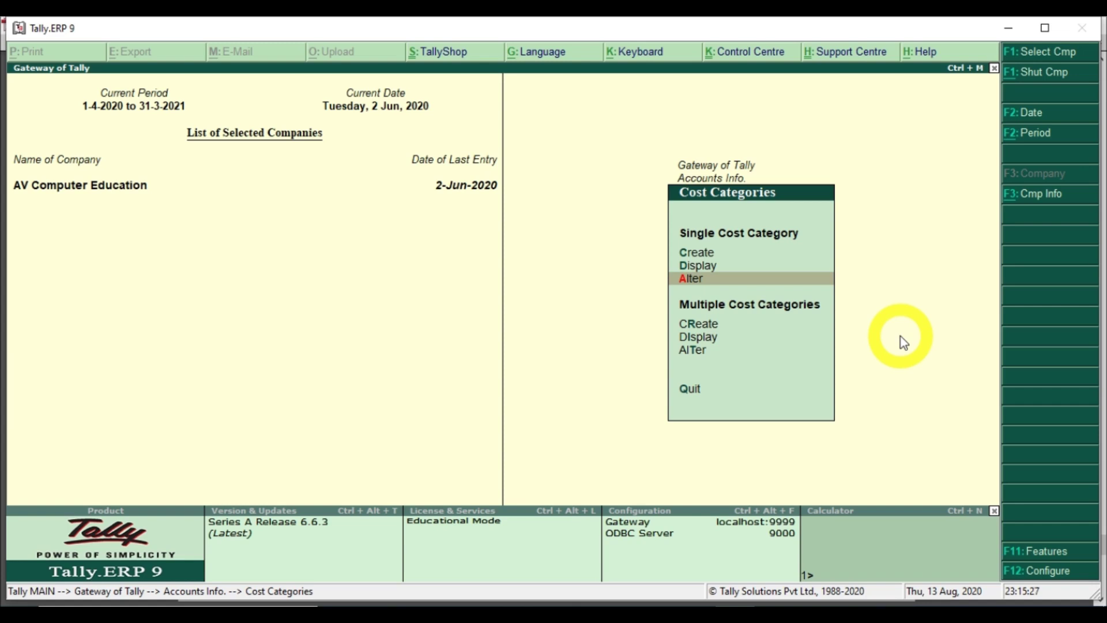
# Review the revenue and non-revenue allocations of all cost categories in the multiple category display
pyautogui.press('Down')
pyautogui.press('Down')
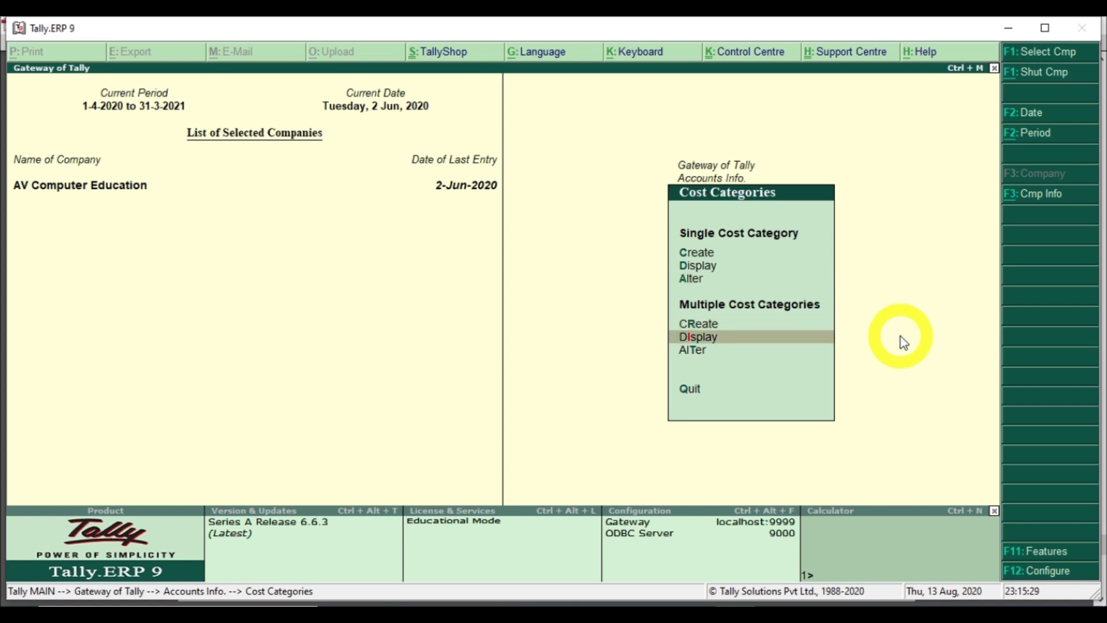
pyautogui.press('Return')
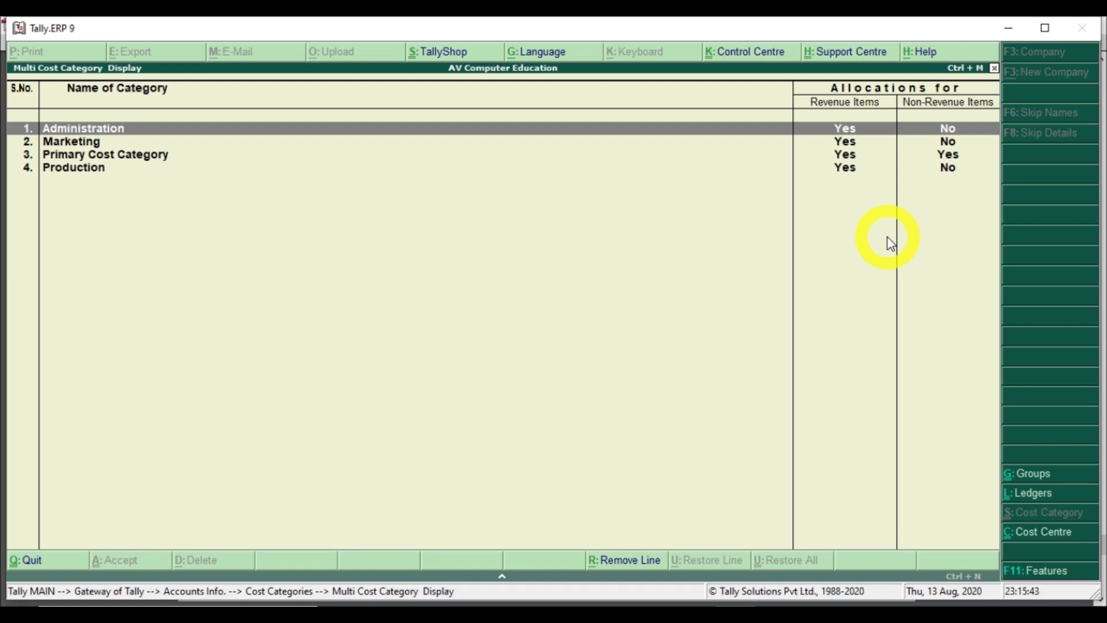
pyautogui.press('Escape')
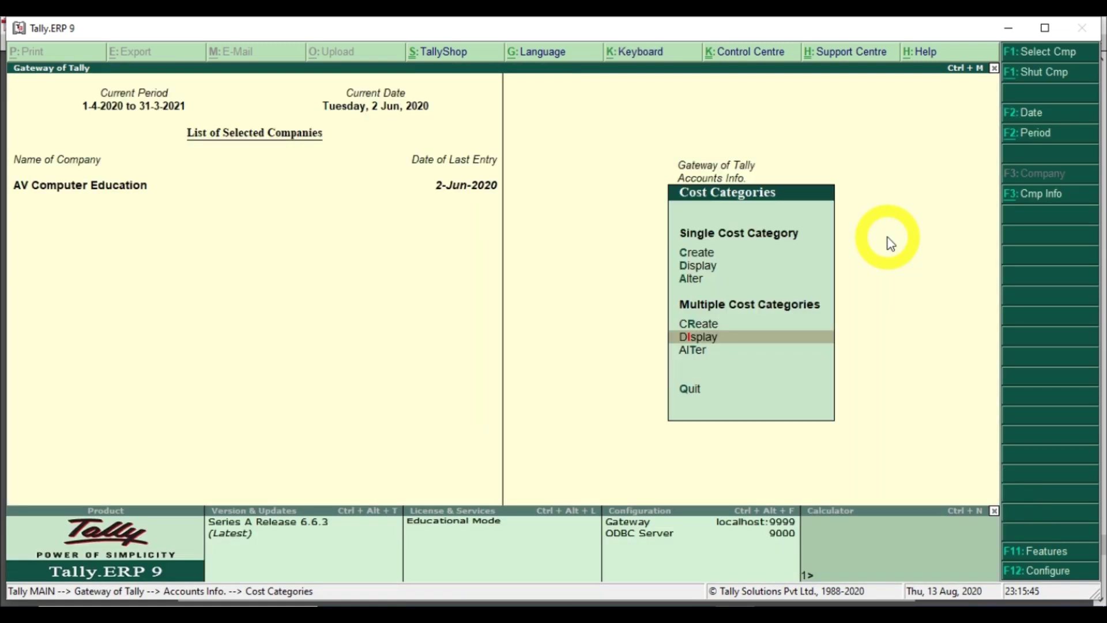
# Alter the multiple cost categories so Administration, Marketing and Production allocate non-revenue items as Yes, and accept the changes
pyautogui.press('Down')
pyautogui.press('Return')
pyautogui.write('y')
pyautogui.press('Return')
pyautogui.write('y')
pyautogui.press('Return')
pyautogui.press('Return')
pyautogui.press('Return')
pyautogui.write('y')
pyautogui.press('Return')
pyautogui.press('Return')
pyautogui.press('Return')
pyautogui.press('Return')
pyautogui.press('Return')
pyautogui.press('Return')
pyautogui.write('y')
pyautogui.press('Return')
pyautogui.press('Return')
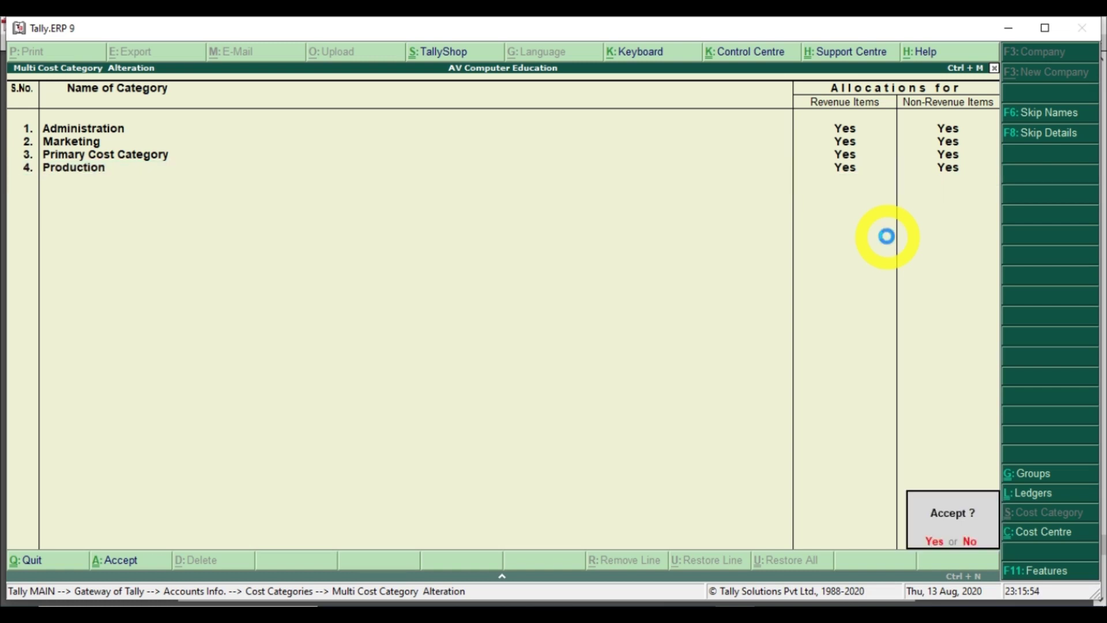
pyautogui.press('y')
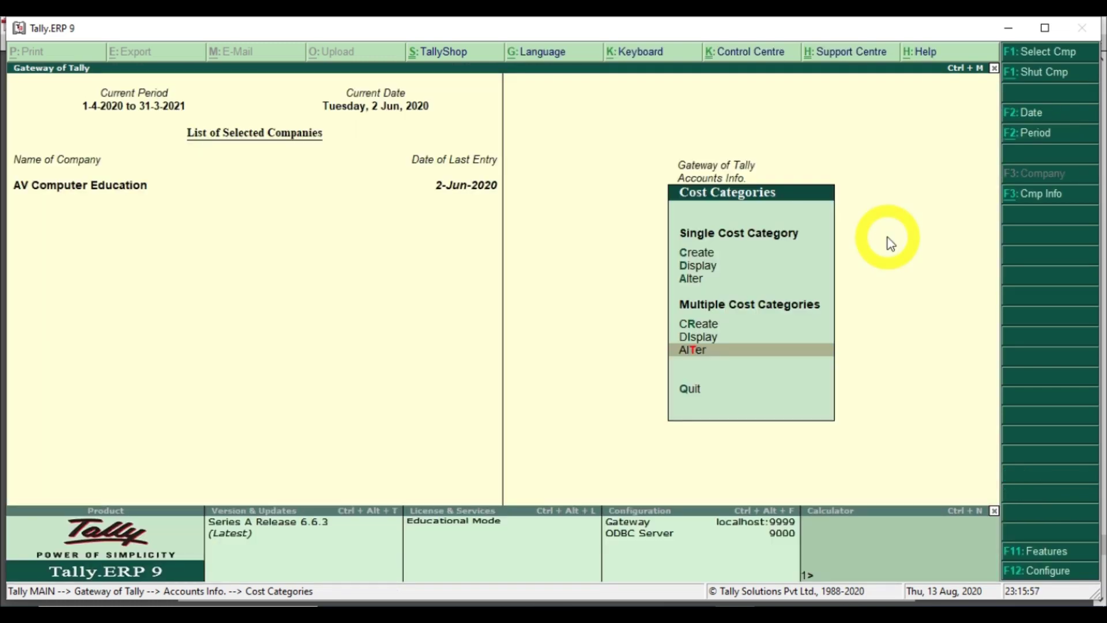
# Quit the Cost Categories menu to return to Accounts Info
pyautogui.press('Up')
pyautogui.press('Up')
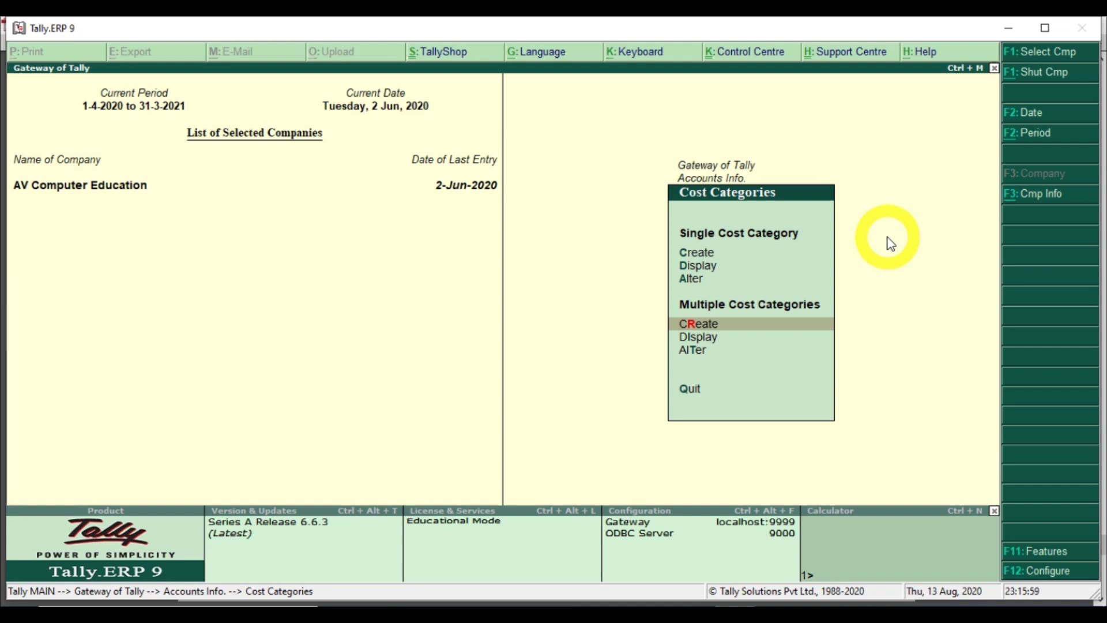
pyautogui.press('Down')
pyautogui.press('Down')
pyautogui.press('Down')
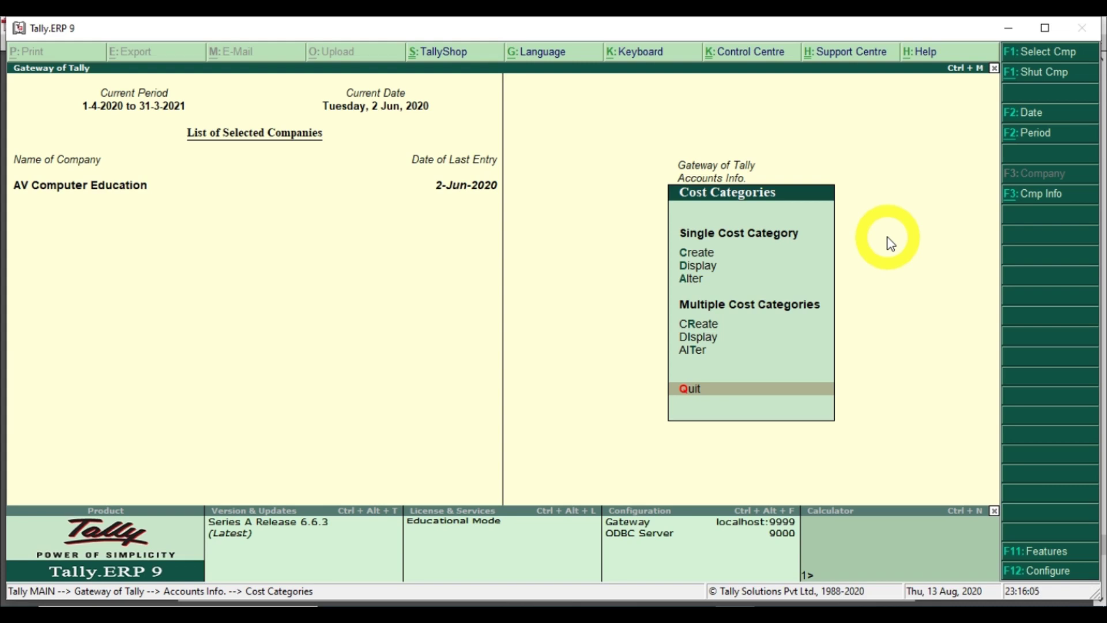
pyautogui.press('Return')
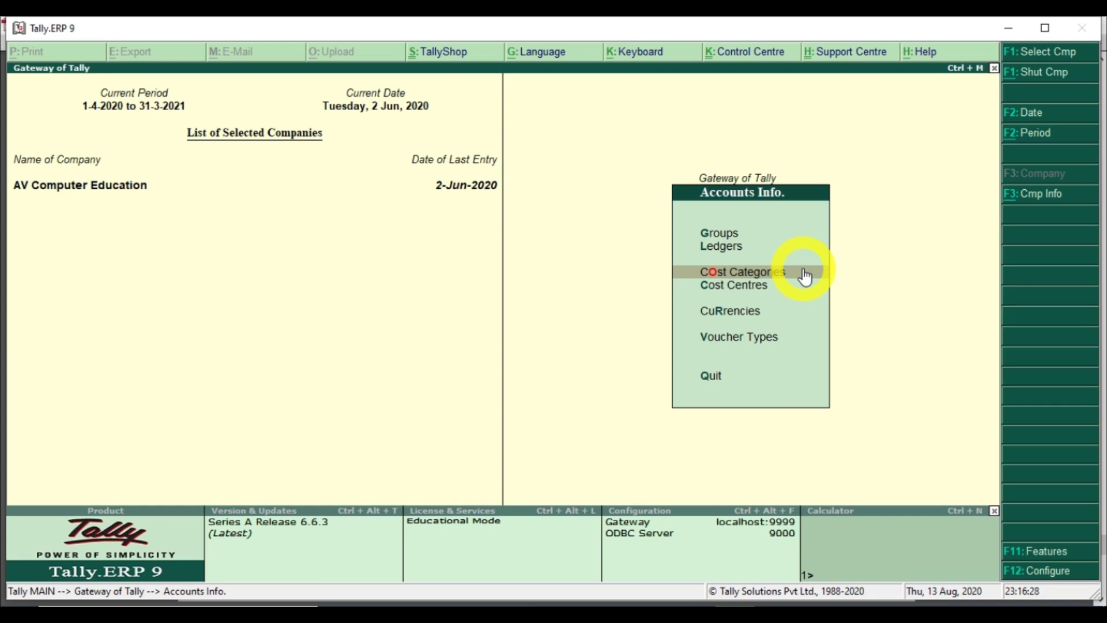
# Create a single cost centre named Southzone- Salesman in the Marketing category, under Primary and without an alias
pyautogui.press('Down')
pyautogui.press('Return')
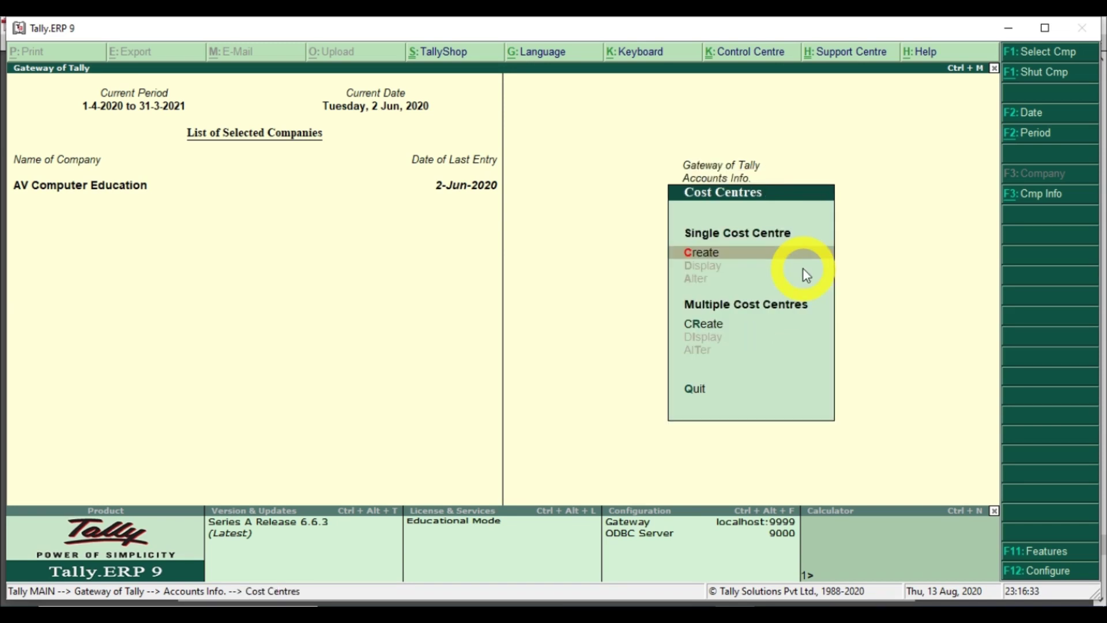
pyautogui.press('Down')
pyautogui.press('Up')
pyautogui.press('Return')
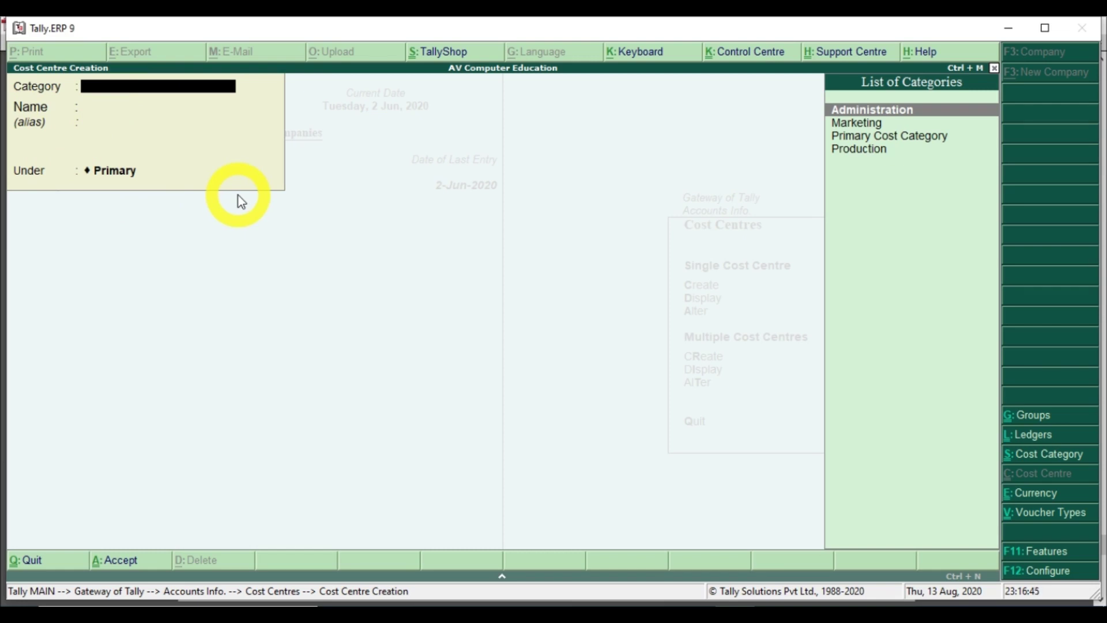
pyautogui.press('Down')
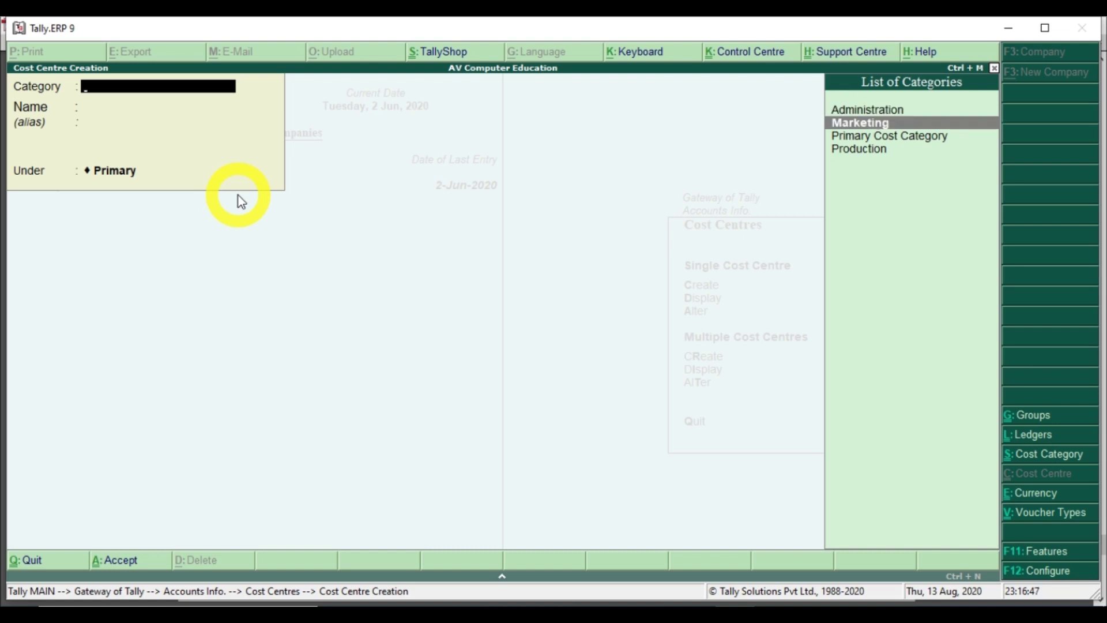
pyautogui.press('Return')
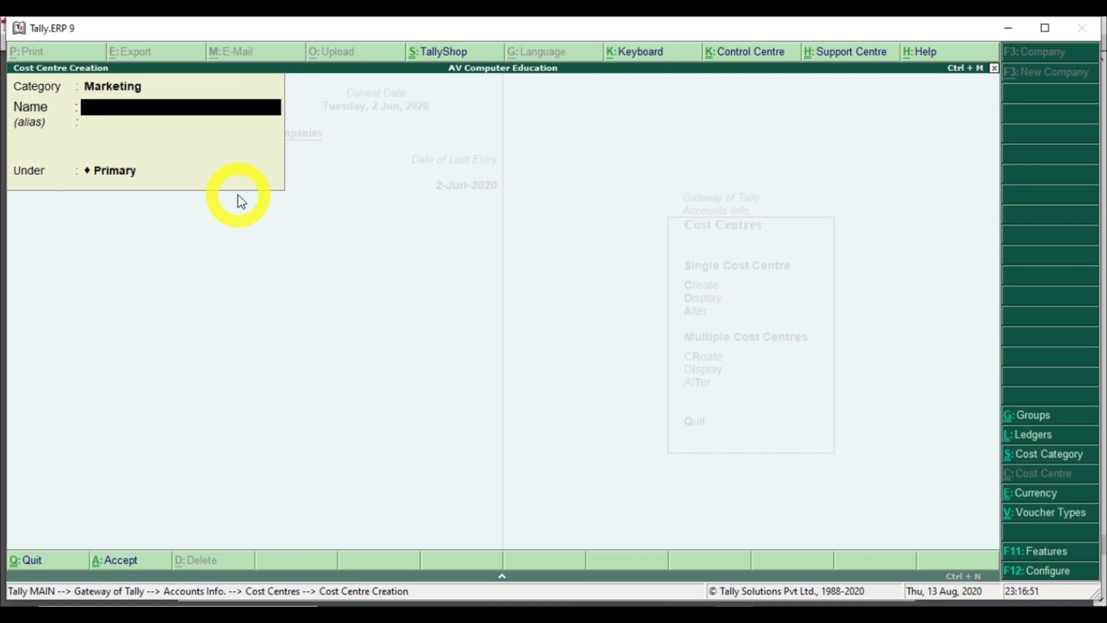
pyautogui.write('Southzone- Salesman')
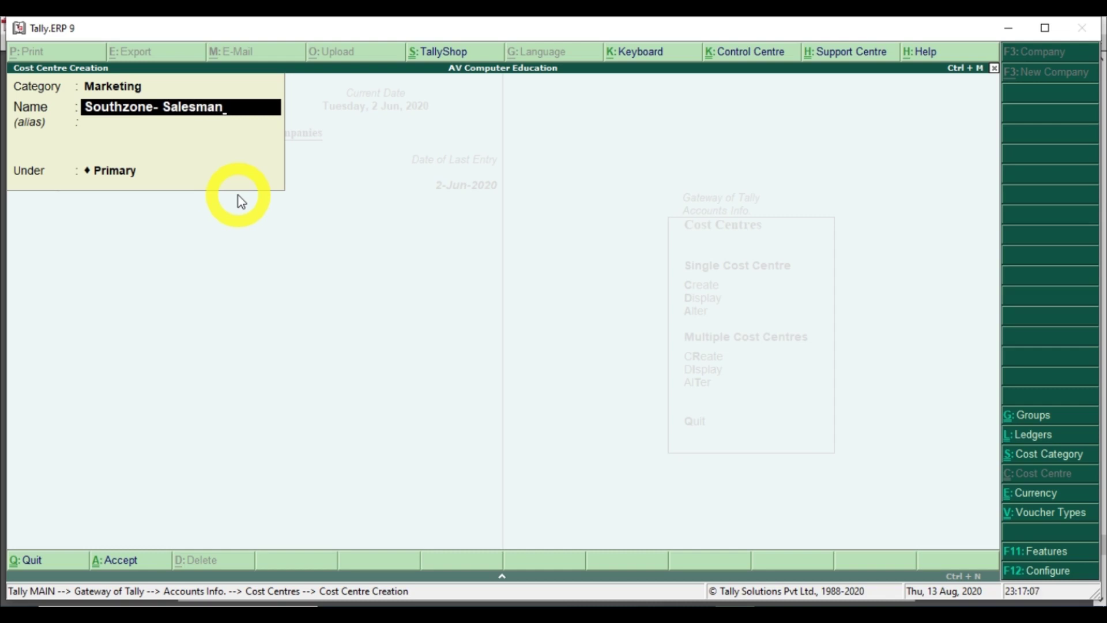
pyautogui.press('Return')
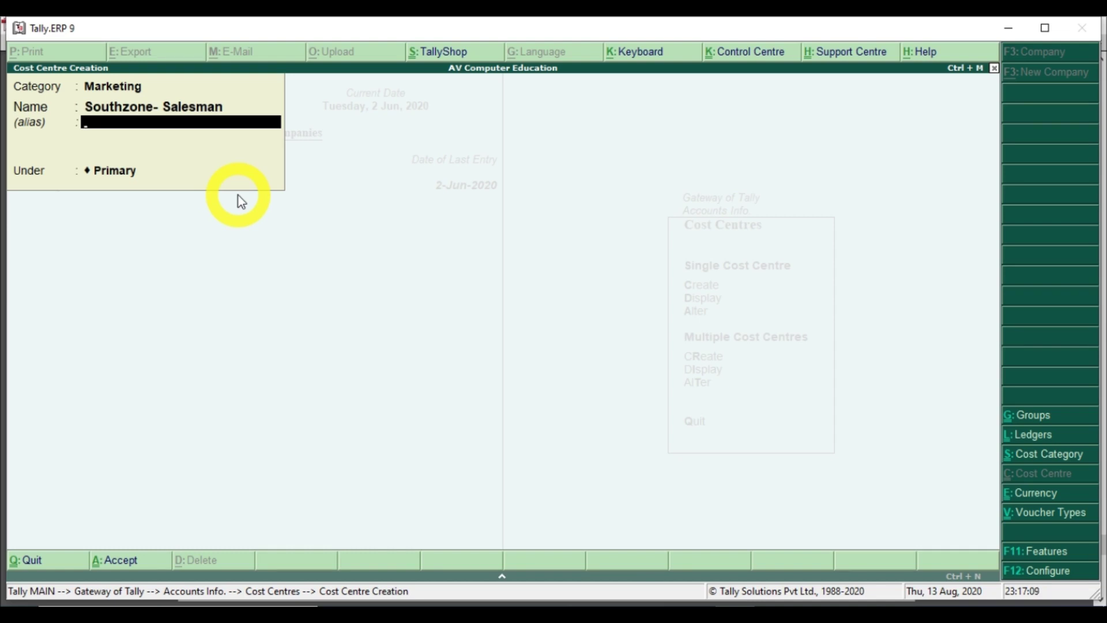
pyautogui.press('Return')
pyautogui.press('Return')
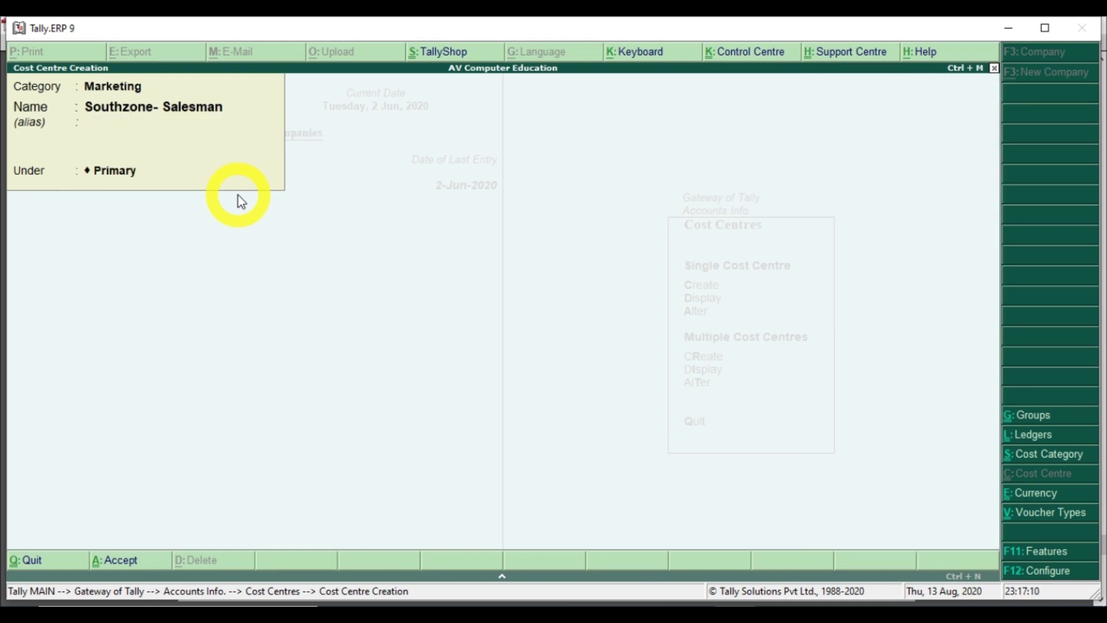
pyautogui.press('Return')
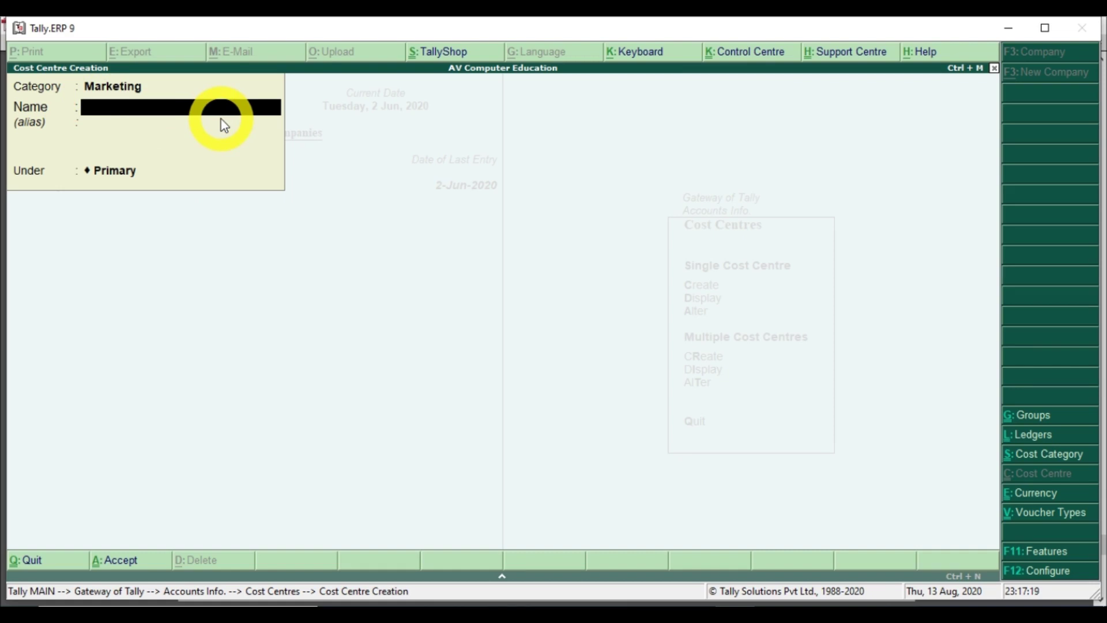
pyautogui.press('BackSpace')
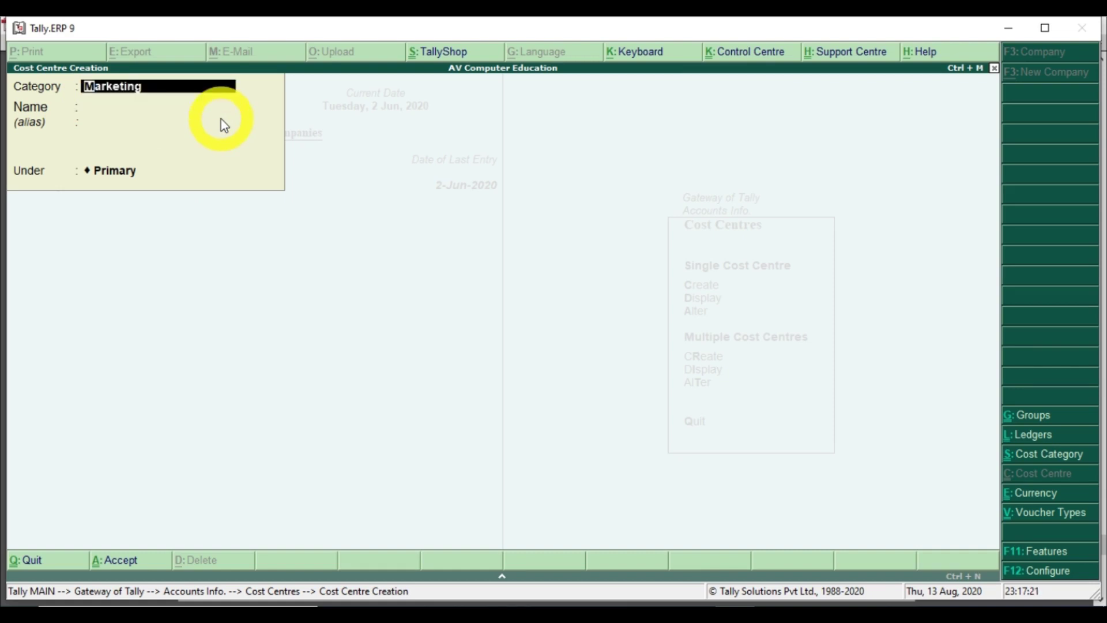
pyautogui.write('Ad')
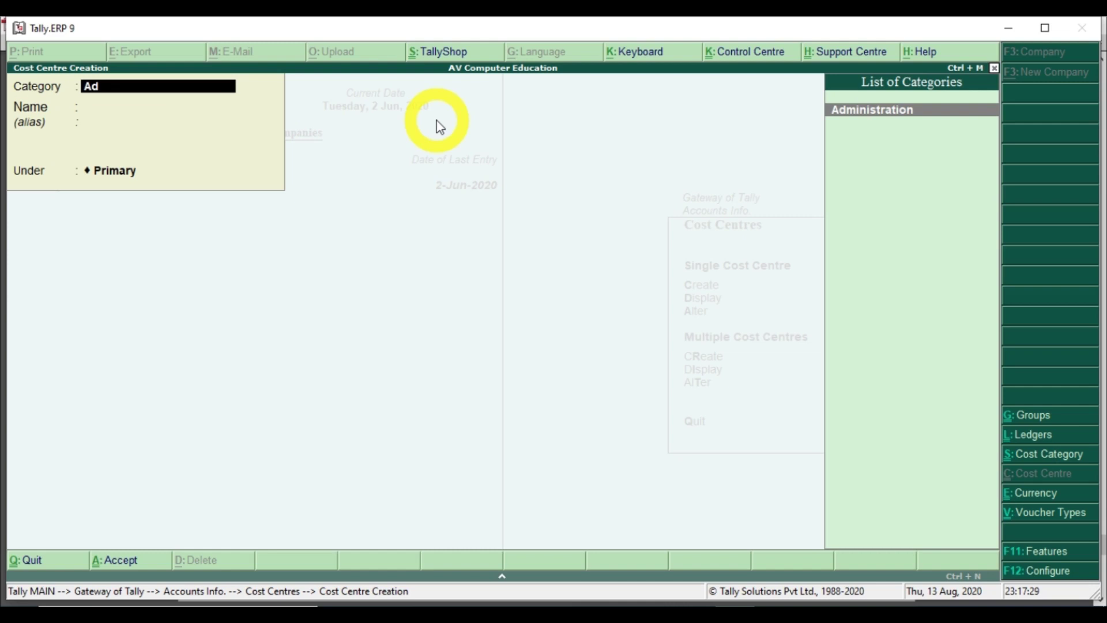
pyautogui.press('BackSpace')
pyautogui.press('BackSpace')
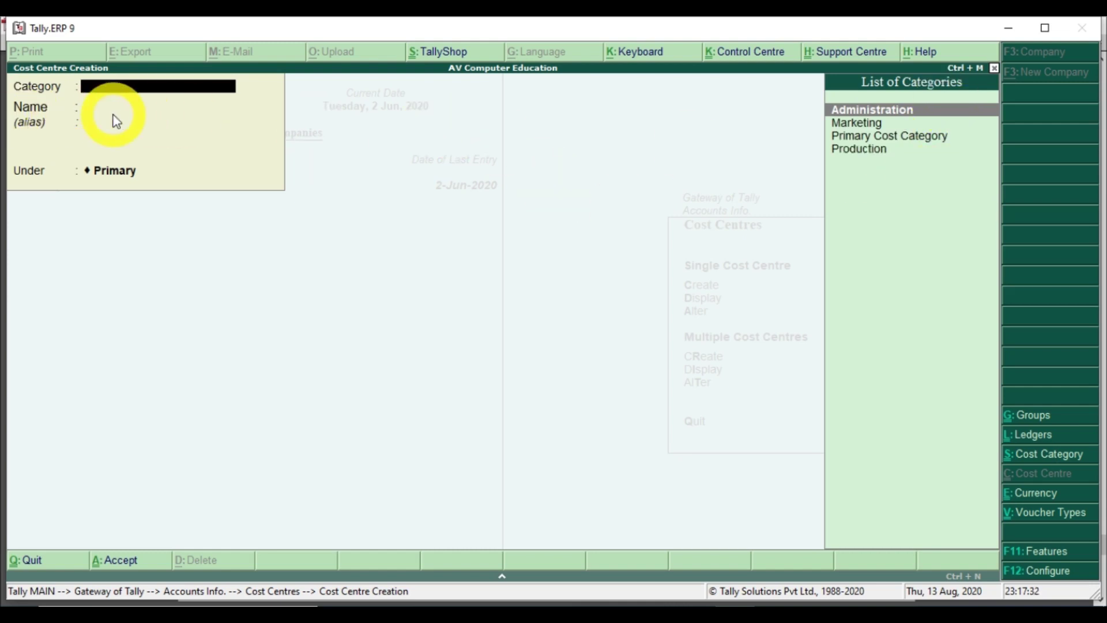
# Leave the cost centre creation form and review the list of existing single cost centres
pyautogui.press('Escape')
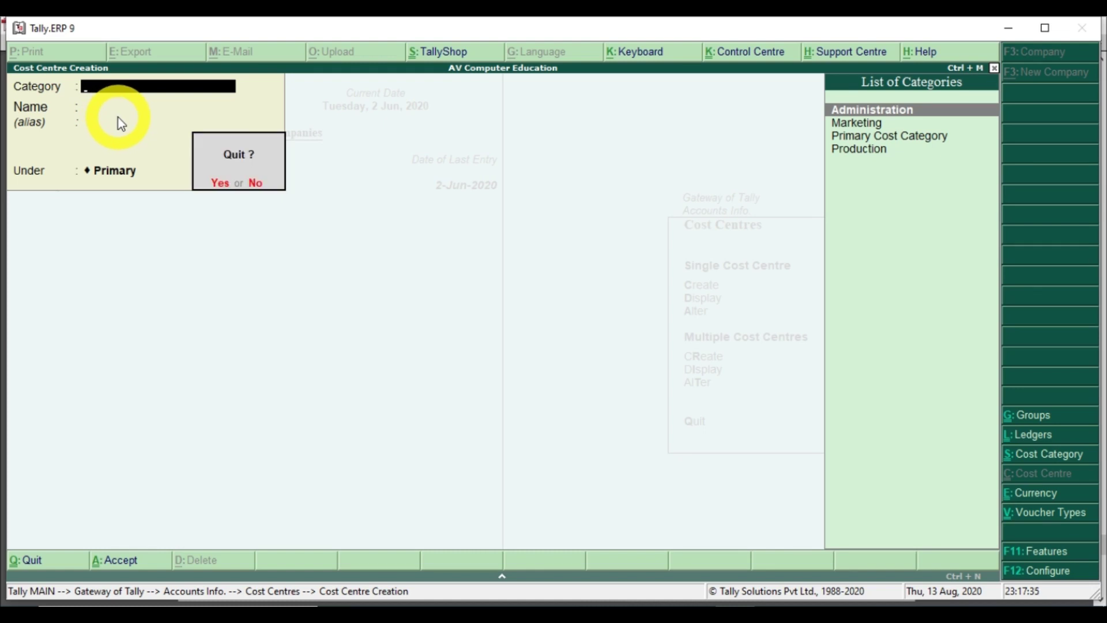
pyautogui.press('Return')
pyautogui.press('Down')
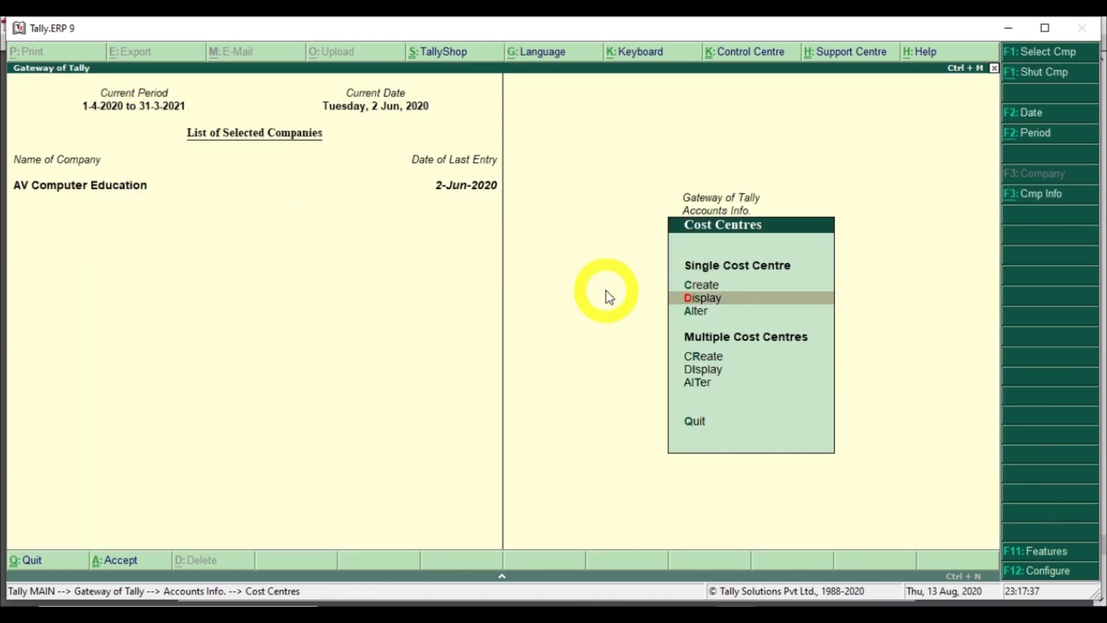
pyautogui.press('Return')
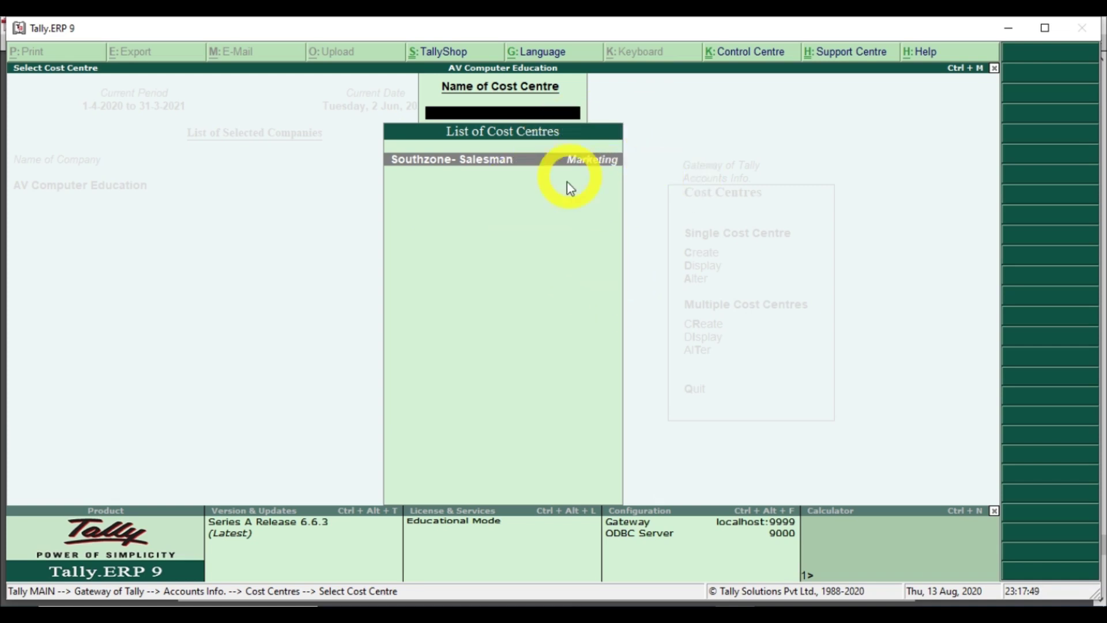
pyautogui.press('Escape')
# Go through the Southzone- Salesman cost centre's alteration form, accept its existing values and return to the Cost Centres menu
pyautogui.press('Down')
pyautogui.press('Return')
pyautogui.press('Return')
pyautogui.press('Return')
pyautogui.press('Return')
pyautogui.press('Return')
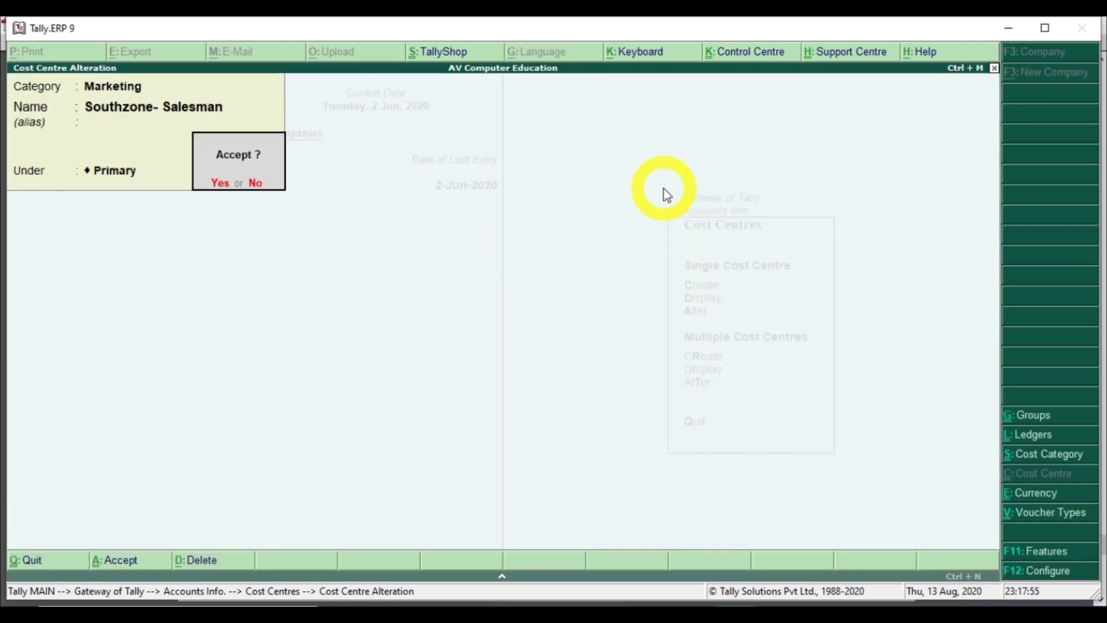
pyautogui.press('Return')
pyautogui.press('Escape')
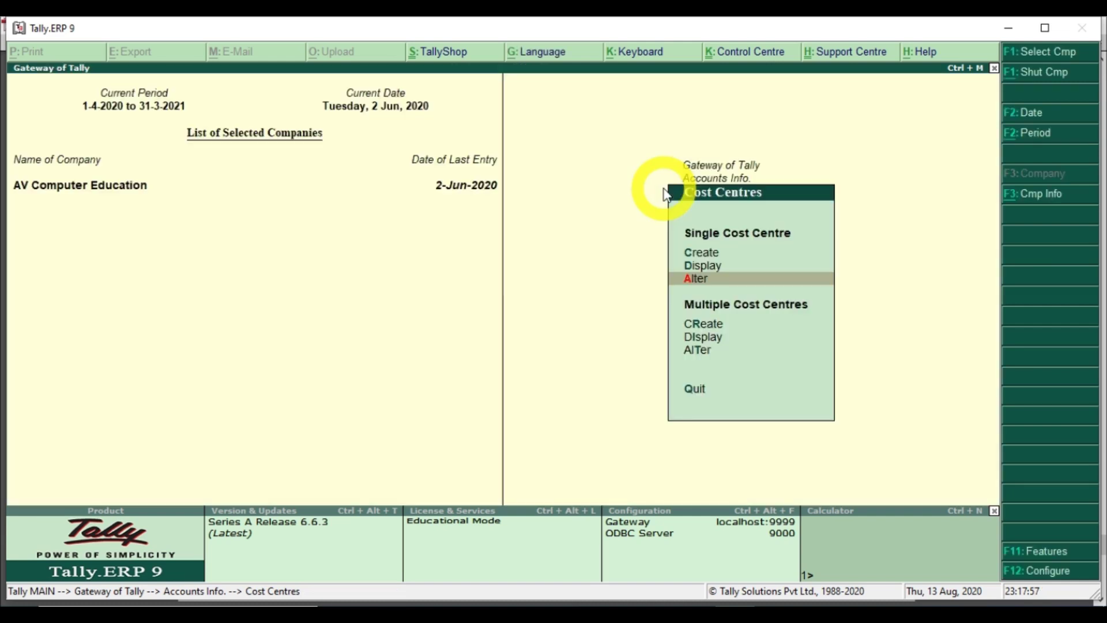
# Start creating multiple cost centres with All Items as the Under Cost Centre selection
pyautogui.press('Down')
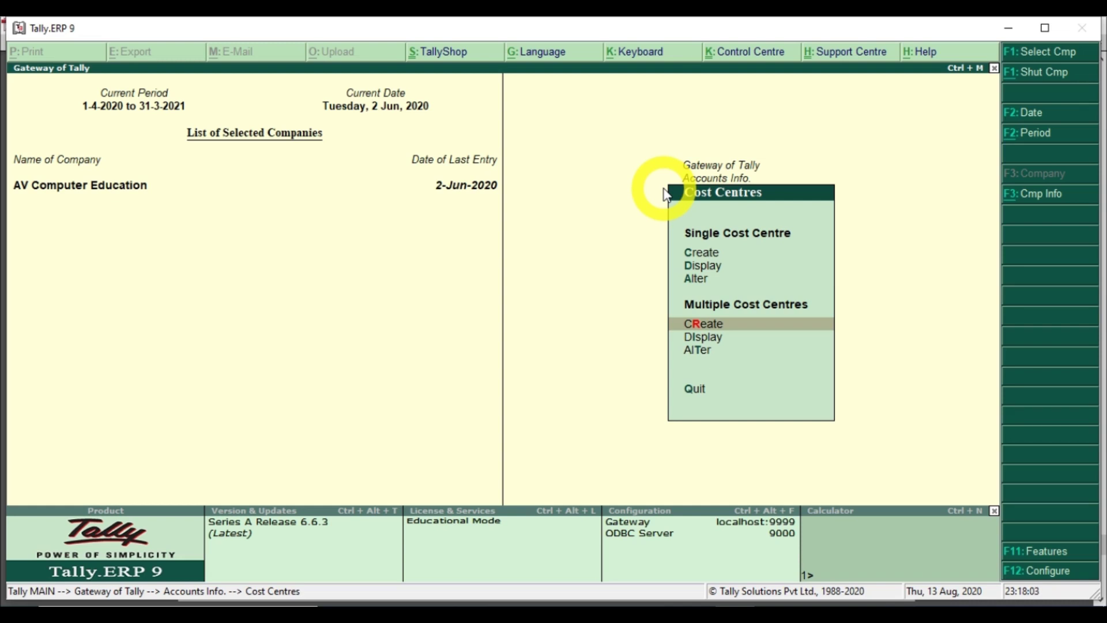
pyautogui.press('Return')
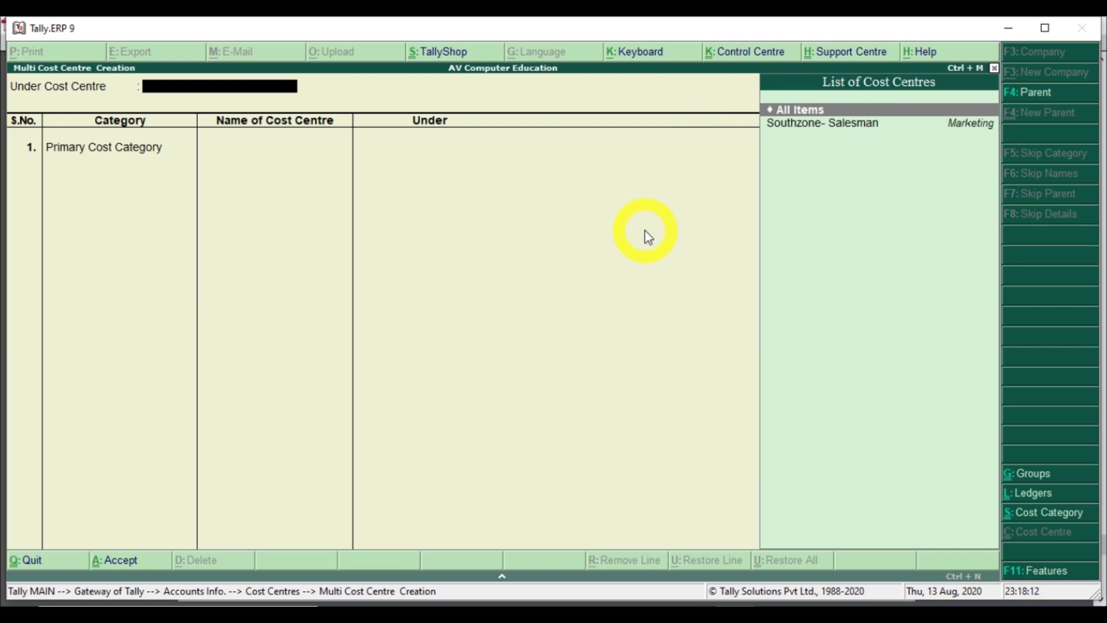
pyautogui.press('Return')
pyautogui.press('Return')
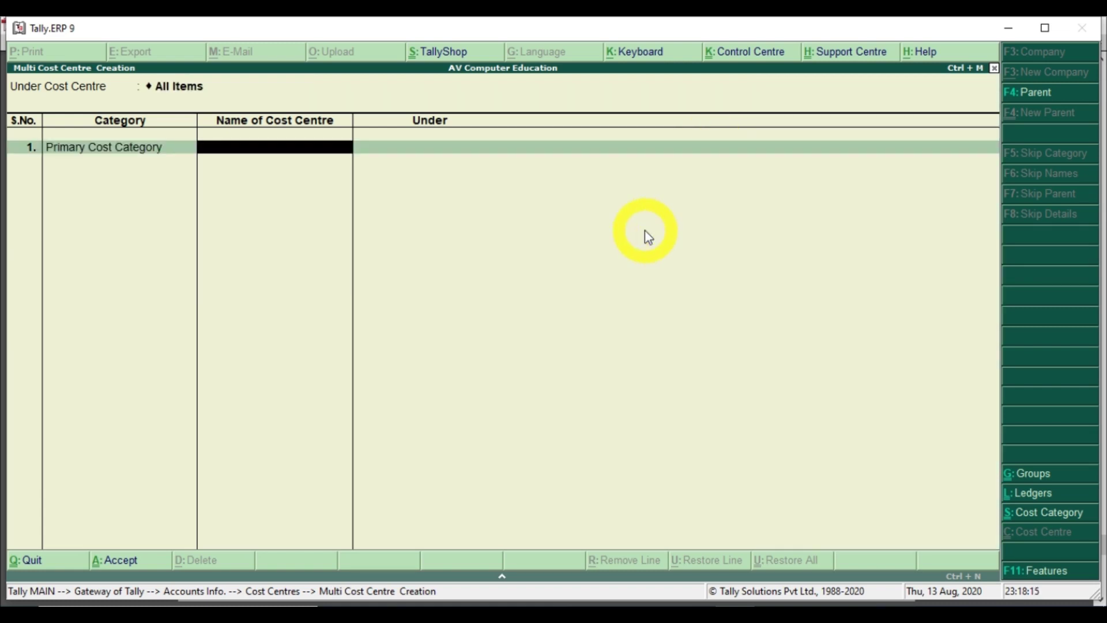
# Enter the first cost centre row as Northzone-Salesman in the Marketing category, under Primary
pyautogui.press('BackSpace')
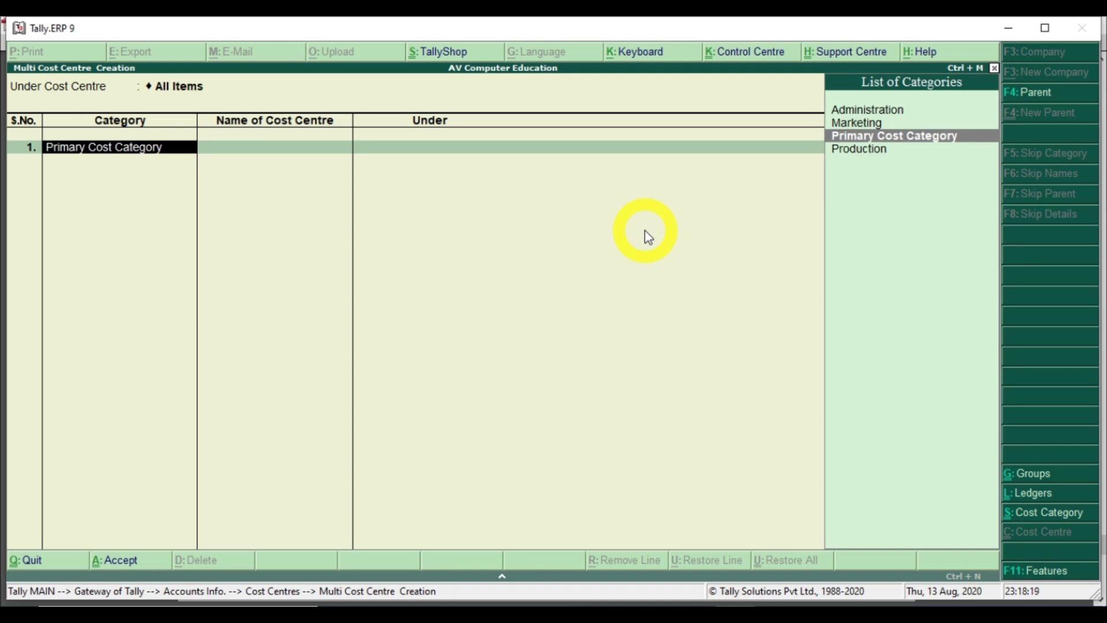
pyautogui.press('Down')
pyautogui.press('Up')
pyautogui.press('Up')
pyautogui.press('Return')
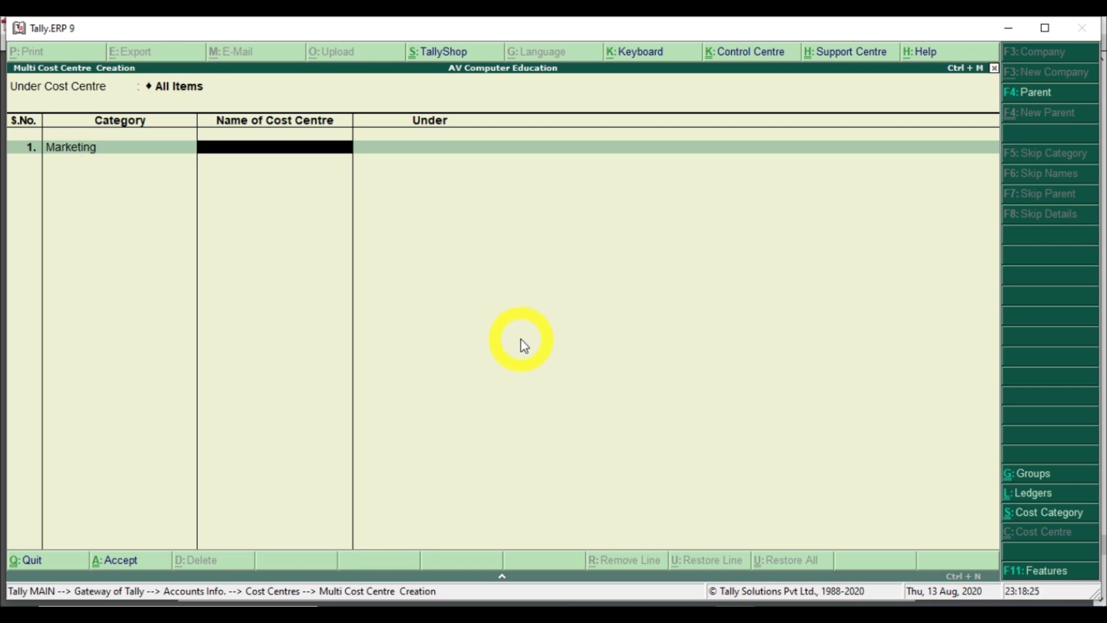
pyautogui.write('Northzone-Sale')
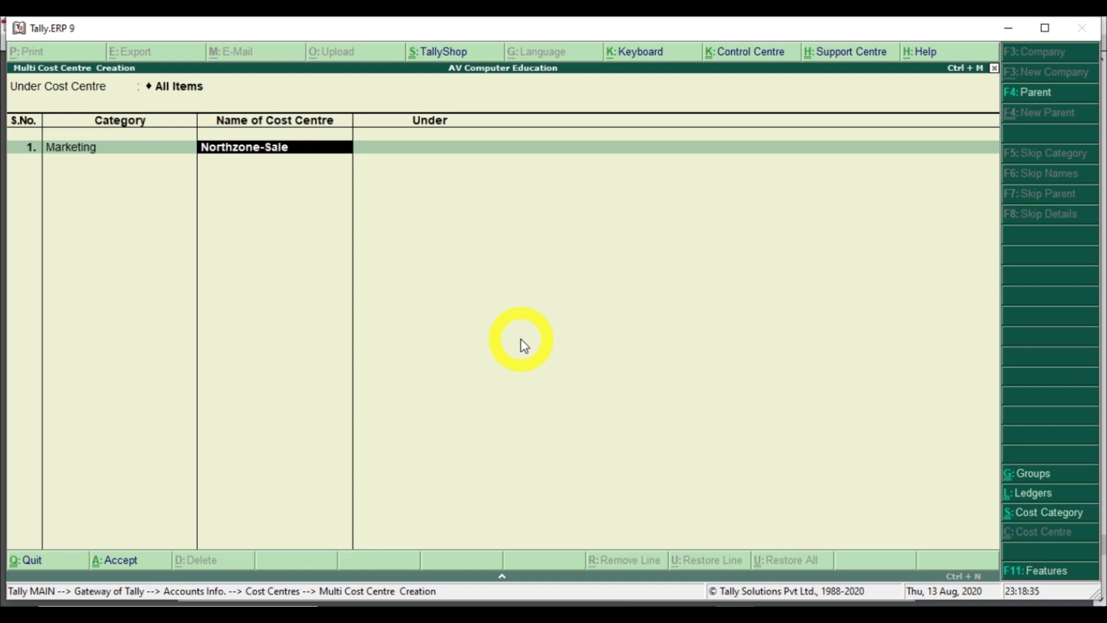
pyautogui.write('sman')
pyautogui.press('Return')
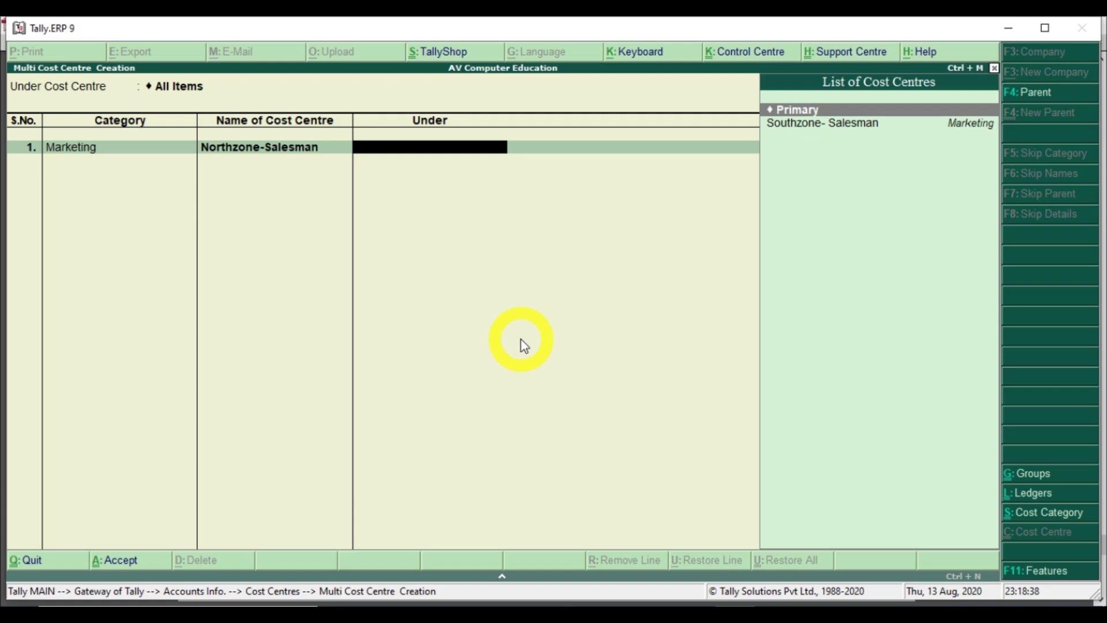
pyautogui.press('Return')
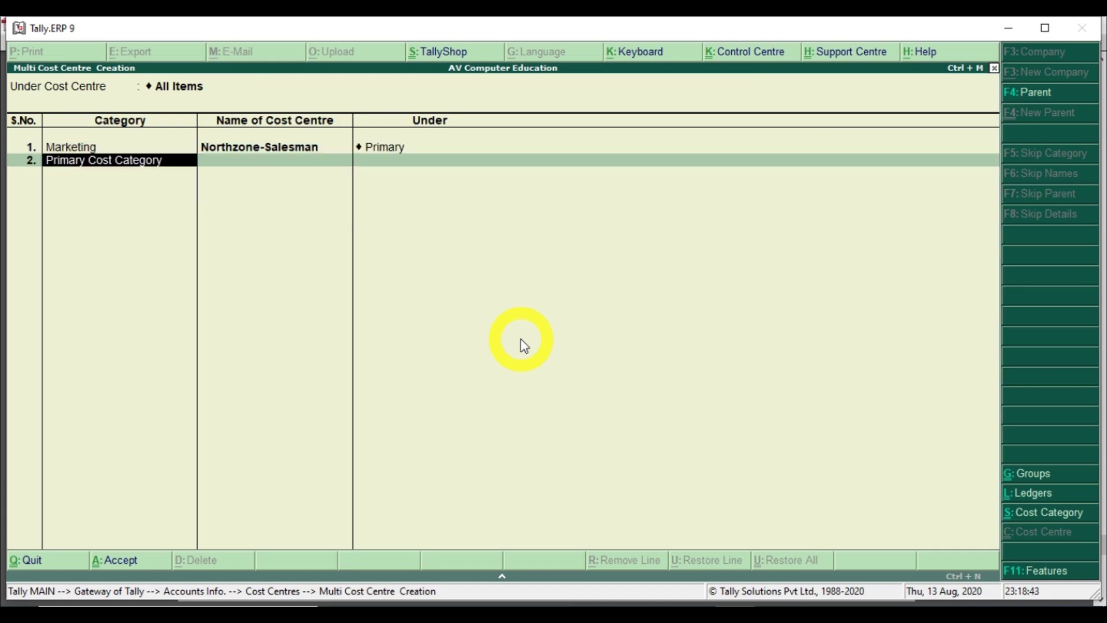
pyautogui.press('Return')
pyautogui.press('Return')
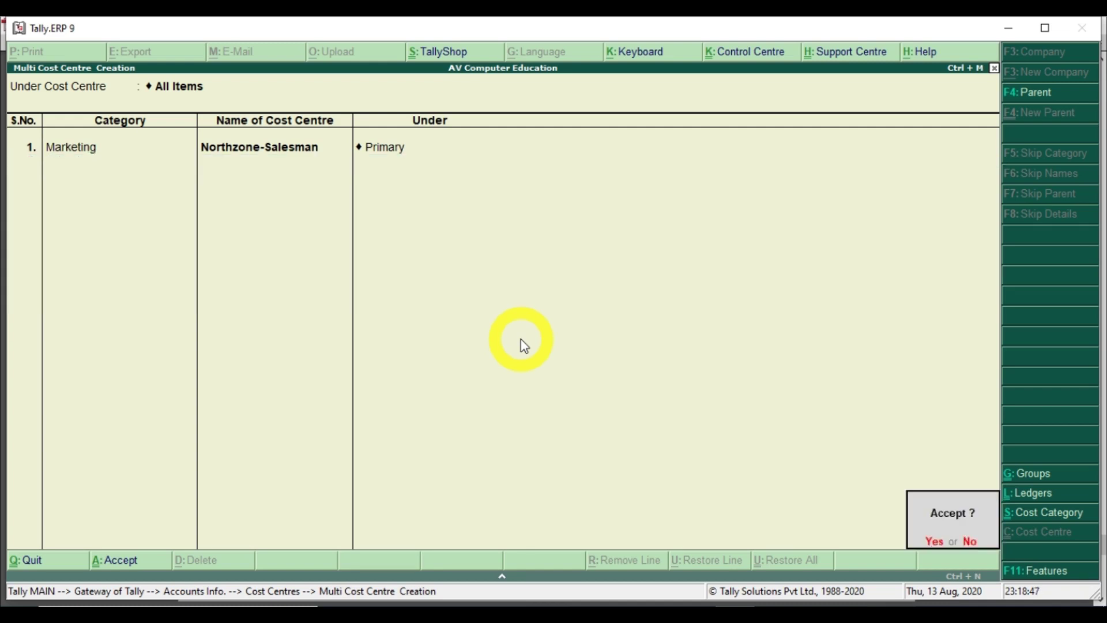
pyautogui.press('n')
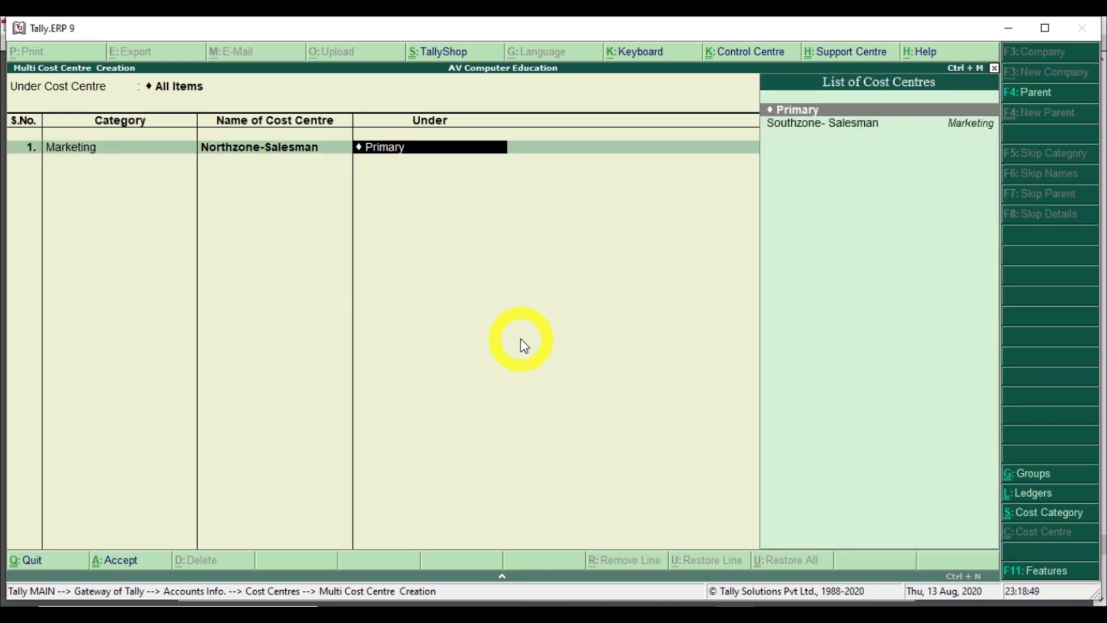
pyautogui.press('Return')
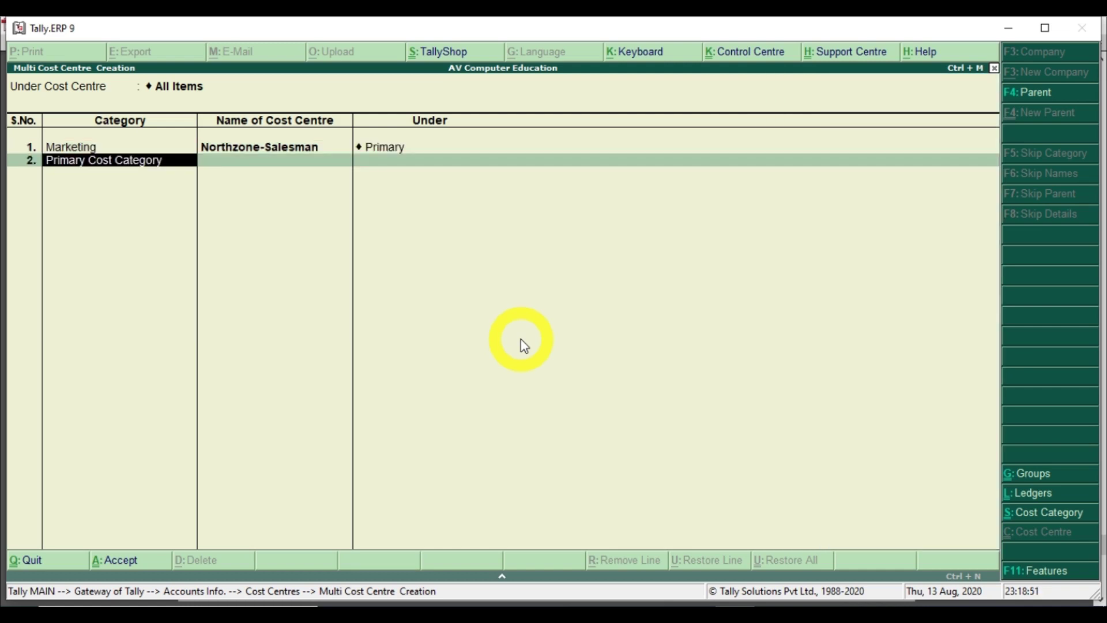
# Add a second cost centre row named Sr. Supervisor in the Production category, under Primary
pyautogui.write('P')
pyautogui.press('Down')
pyautogui.press('Return')
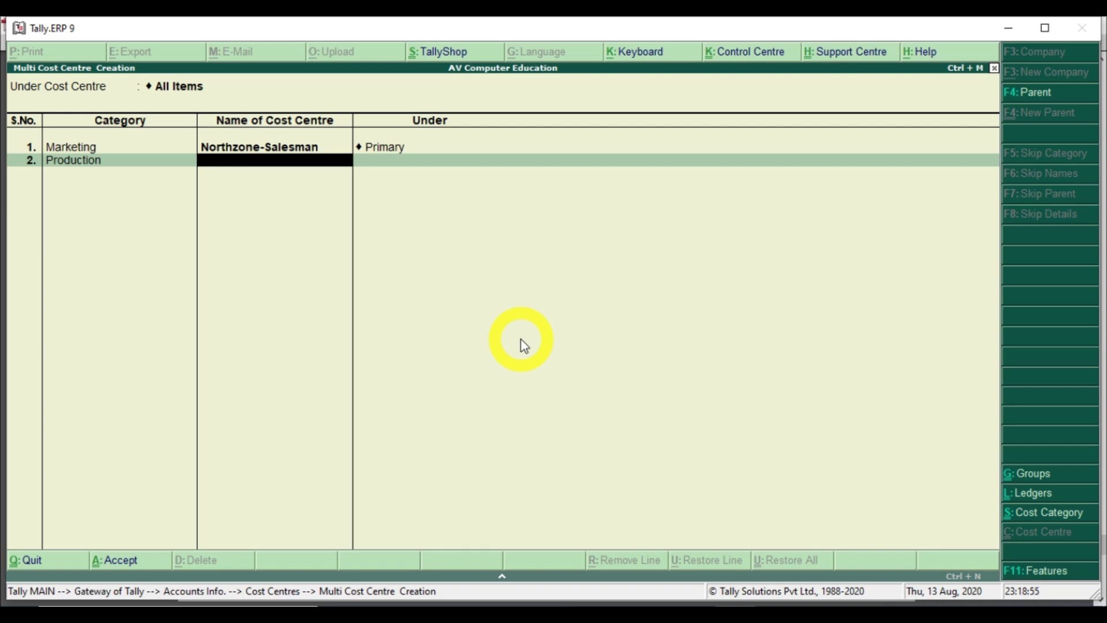
pyautogui.write('Sr. Supervisor')
pyautogui.press('Return')
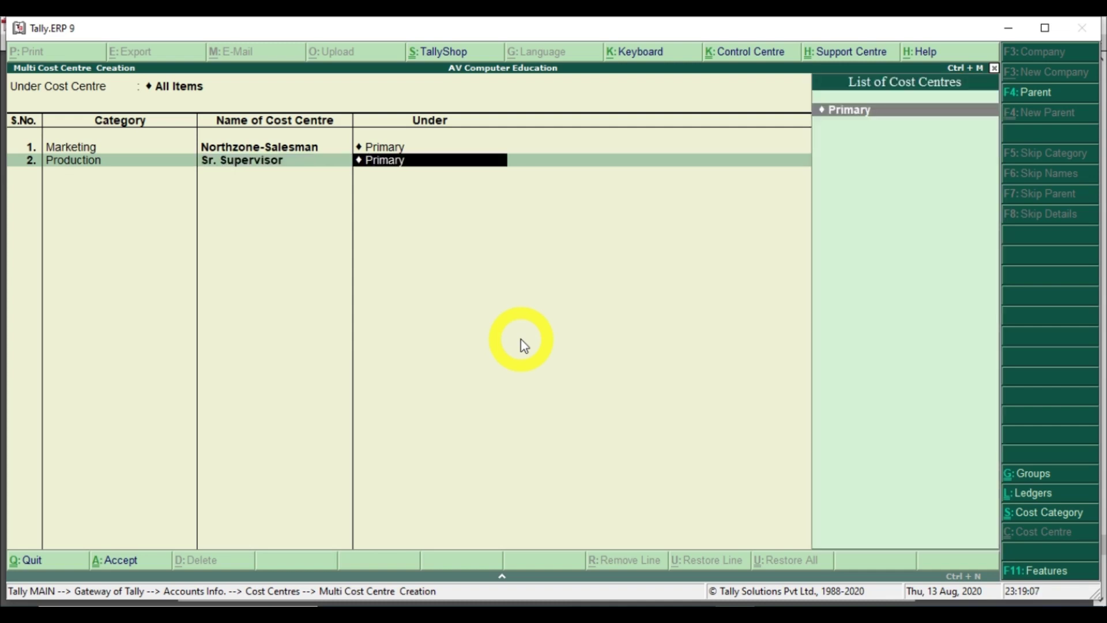
pyautogui.press('Return')
# Add a third cost centre row named Jr. Supervisor in the Production category, under Primary
pyautogui.write('P')
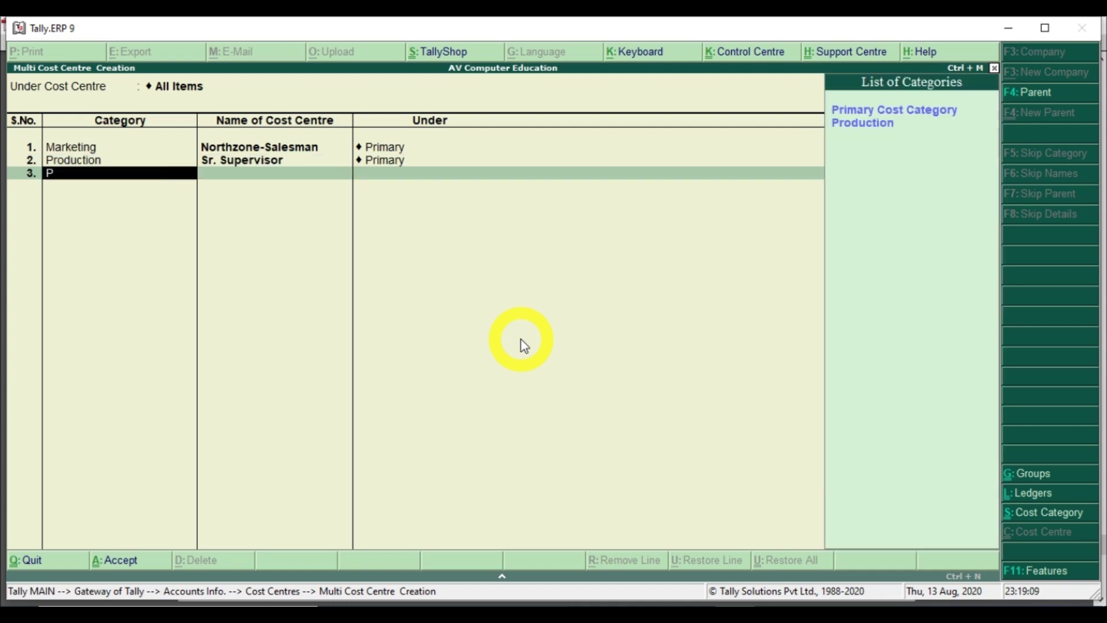
pyautogui.press('Down')
pyautogui.press('Return')
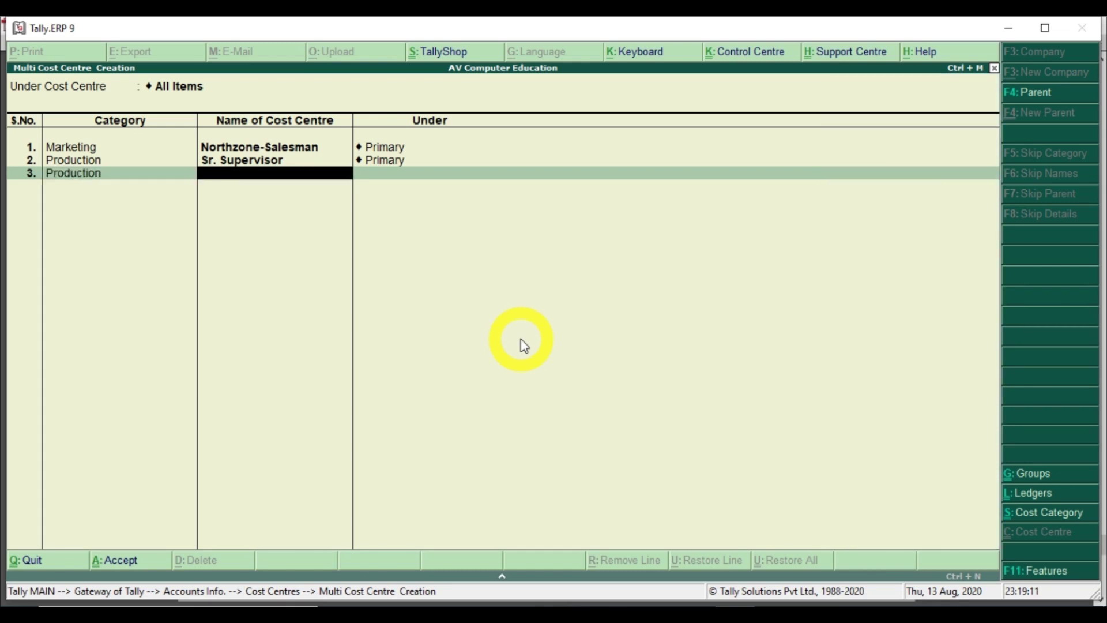
pyautogui.write('Jr. Supervio')
pyautogui.press('BackSpace')
pyautogui.write('sor')
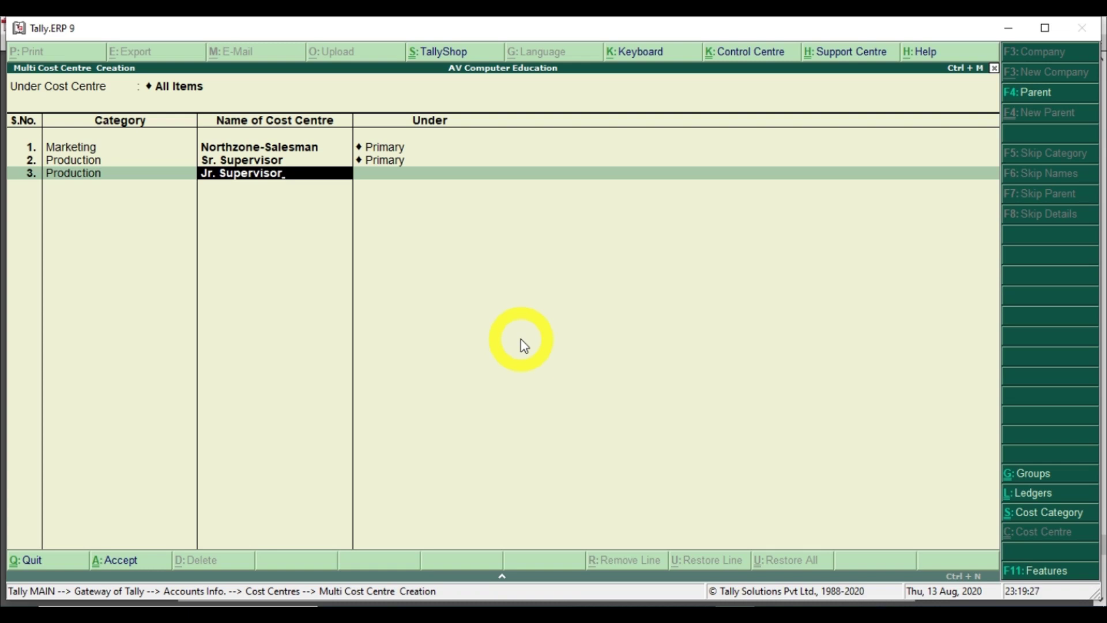
pyautogui.press('Return')
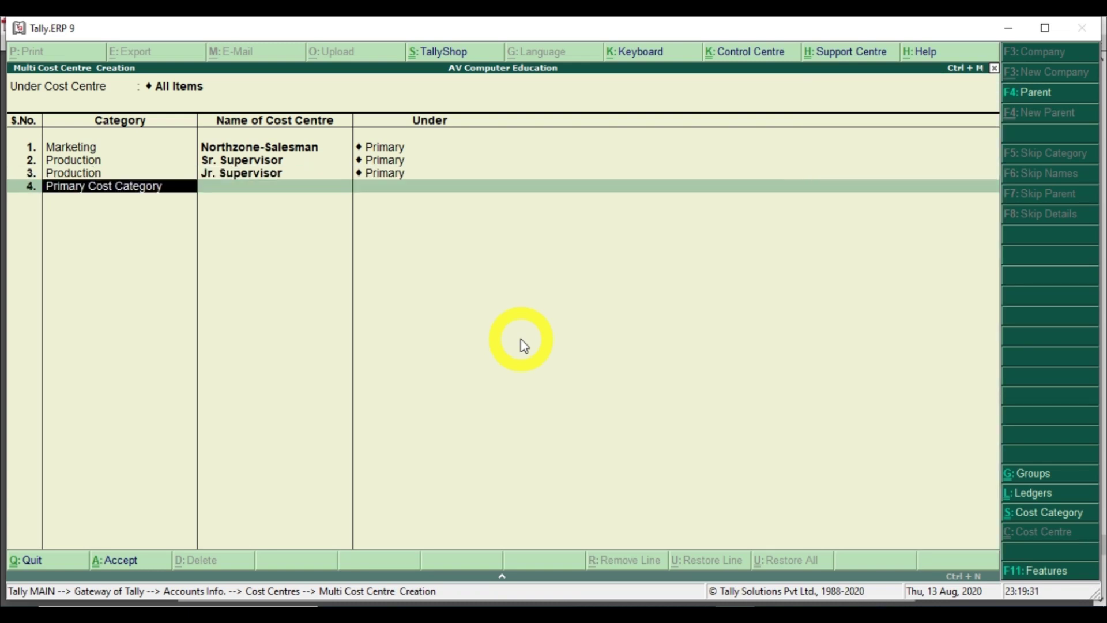
# Add a fourth cost centre row named Accountant in the Administration category, under Primary
pyautogui.write('Ad')
pyautogui.press('Return')
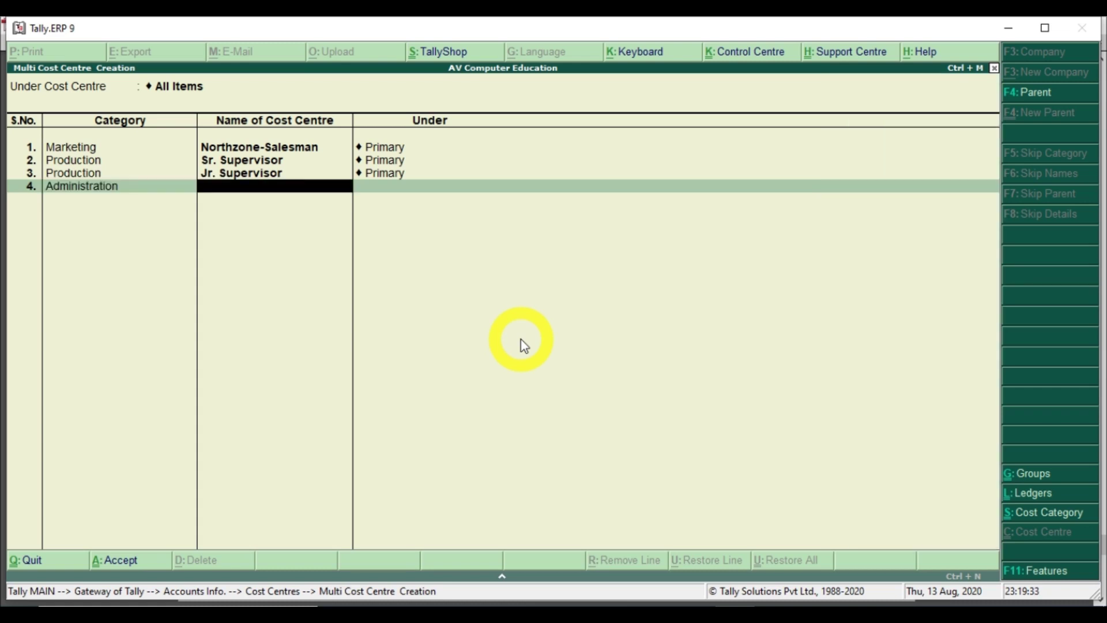
pyautogui.write('Accountan')
pyautogui.press('Return')
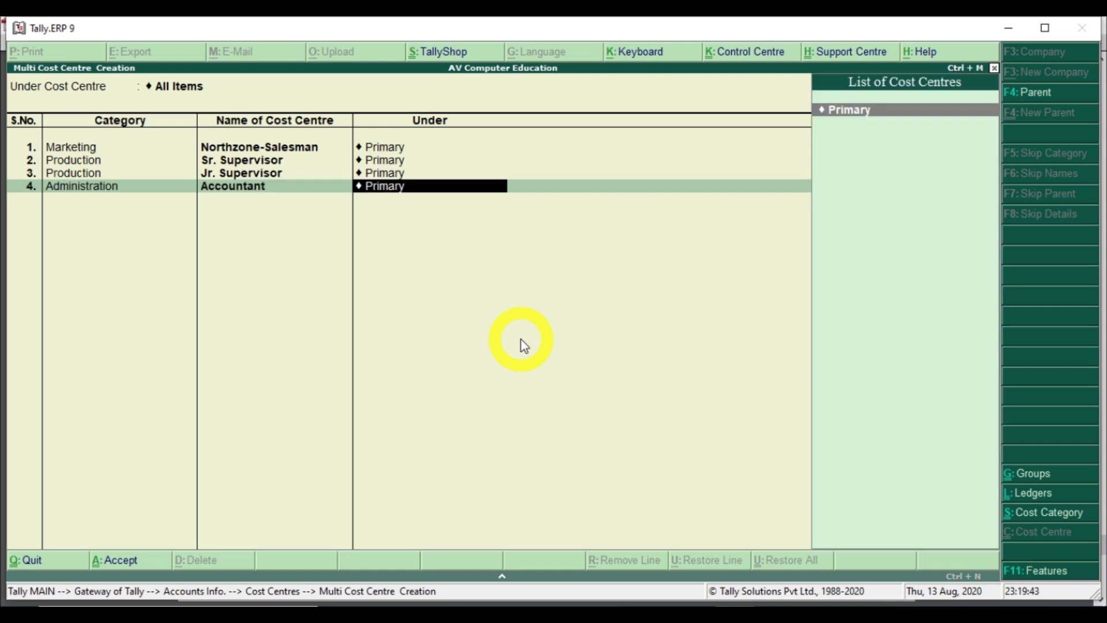
pyautogui.press('Return')
# Add a fifth cost centre row named Asst. Accountant in the Administration category, under Primary
pyautogui.press('Return')
pyautogui.press('BackSpace')
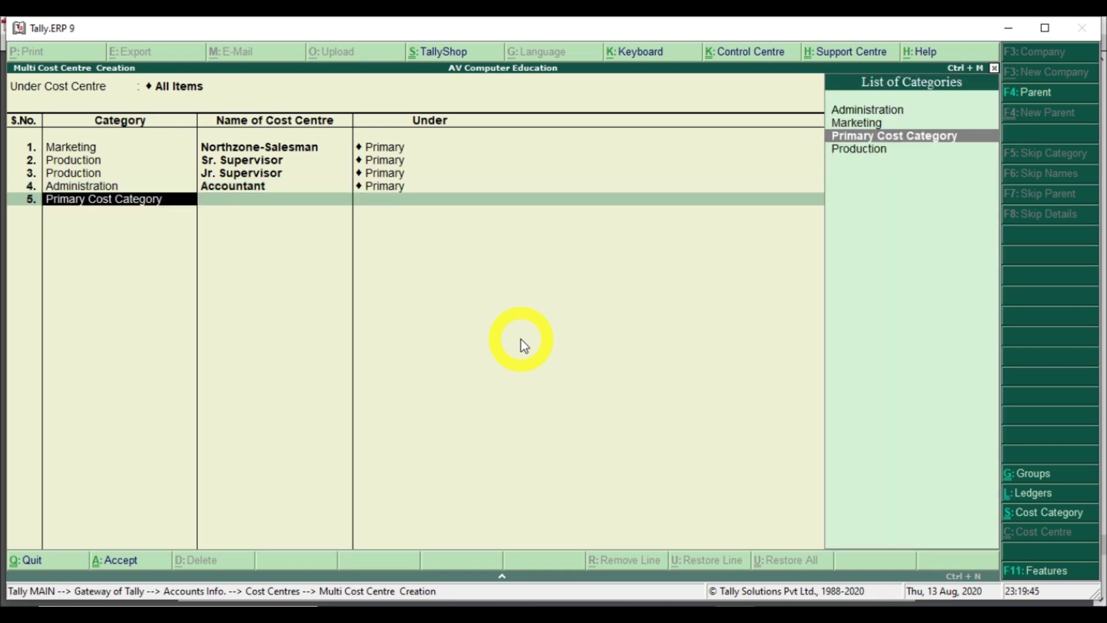
pyautogui.write('A')
pyautogui.press('Return')
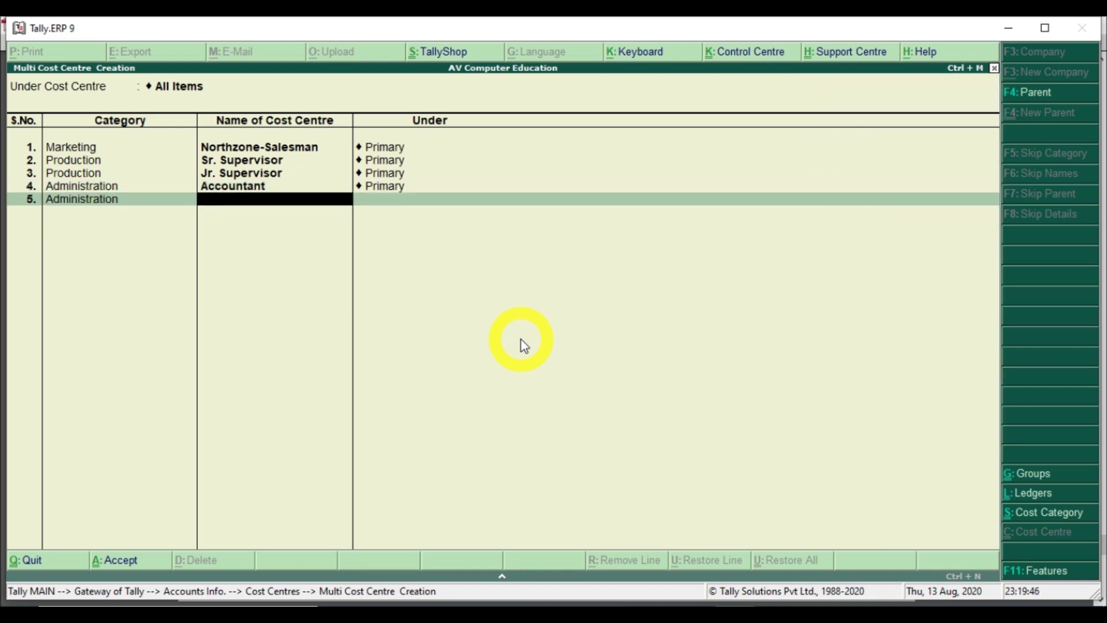
pyautogui.write('Asst. Accountant')
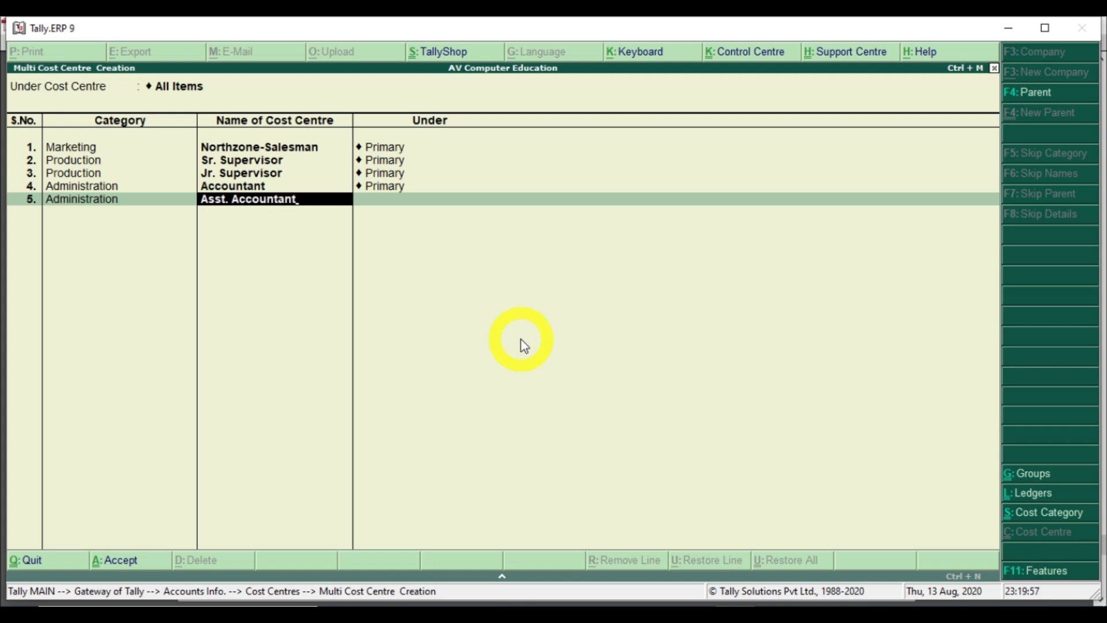
pyautogui.press('Return')
pyautogui.press('Return')
# End the cost centre entries after the fifth row and accept the multiple creation form
pyautogui.press('Return')
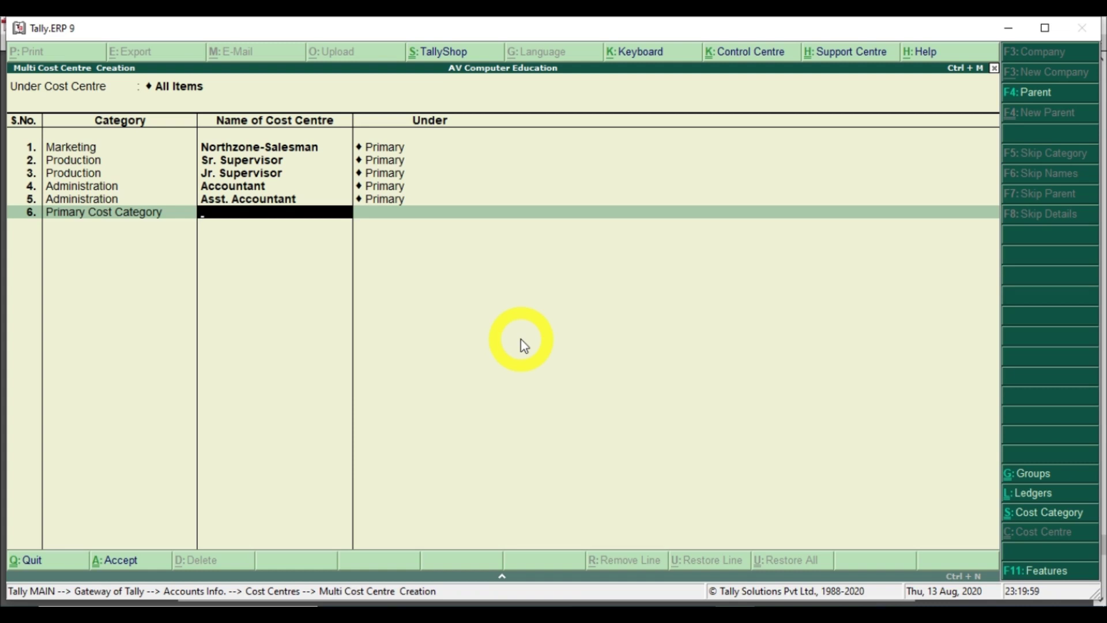
pyautogui.press('Return')
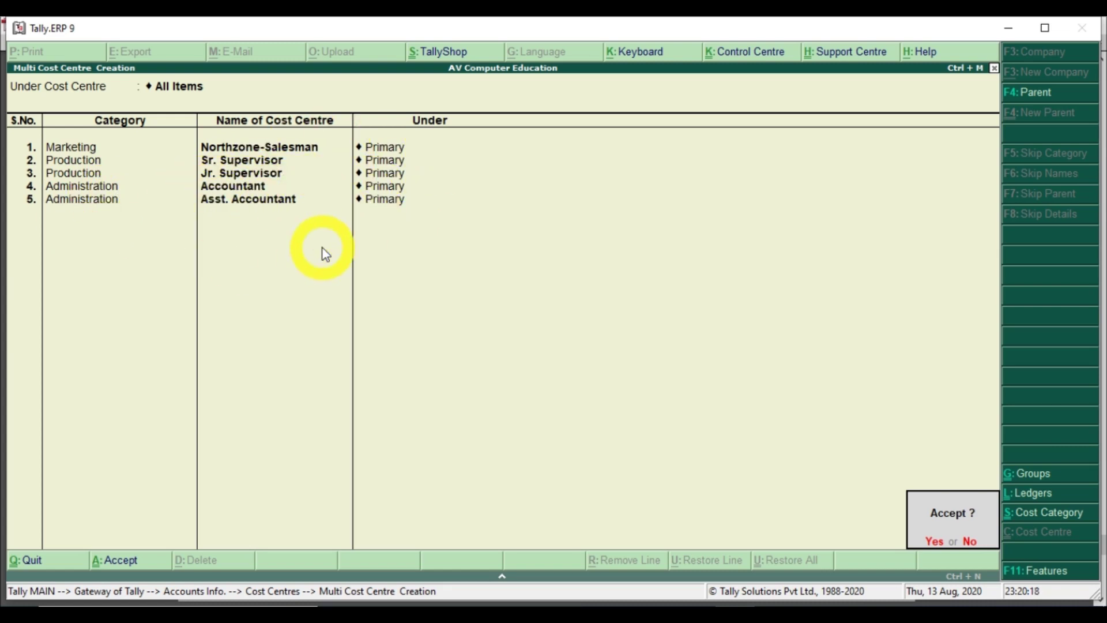
pyautogui.press('y')
# Display multiple cost centres for All Items to review their categories and parents, and return to the Cost Centres menu
pyautogui.press('Down')
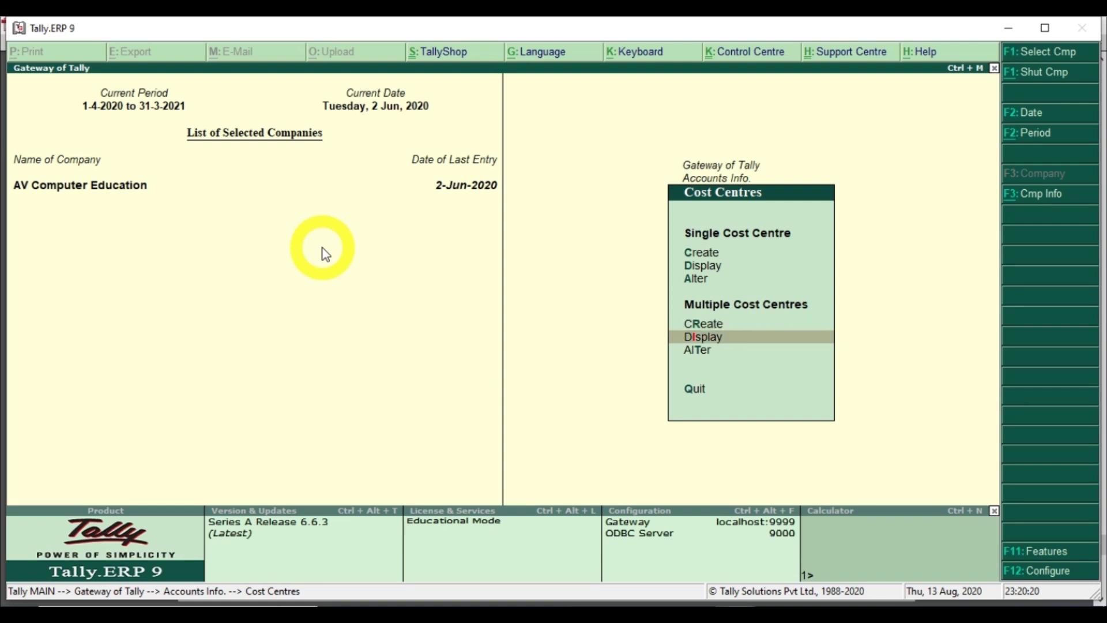
pyautogui.press('Return')
pyautogui.press('Return')
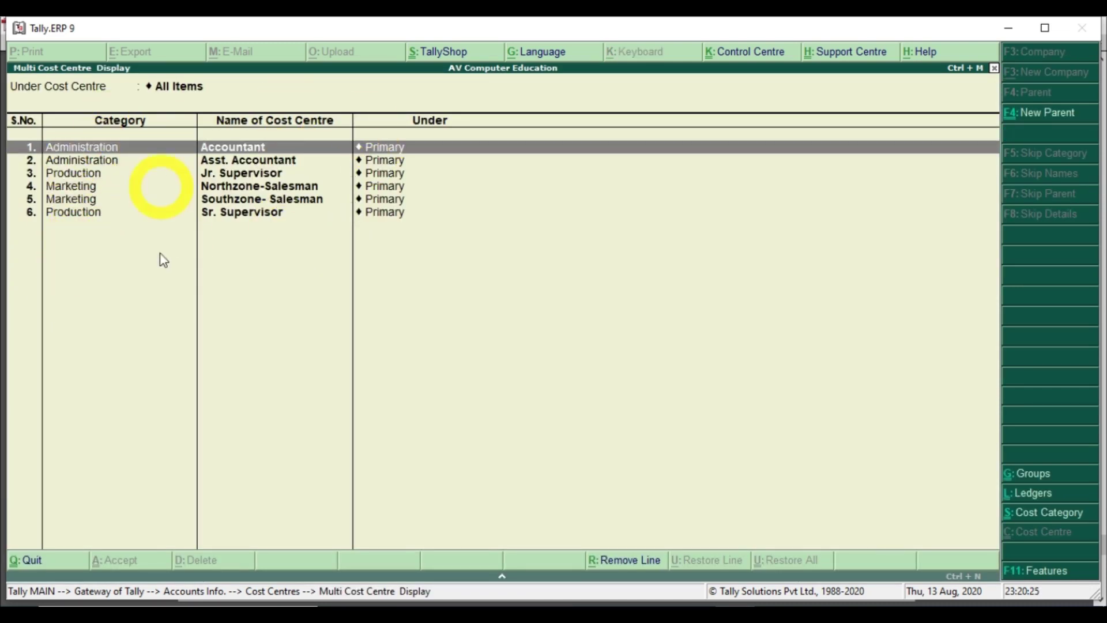
pyautogui.press('Escape')
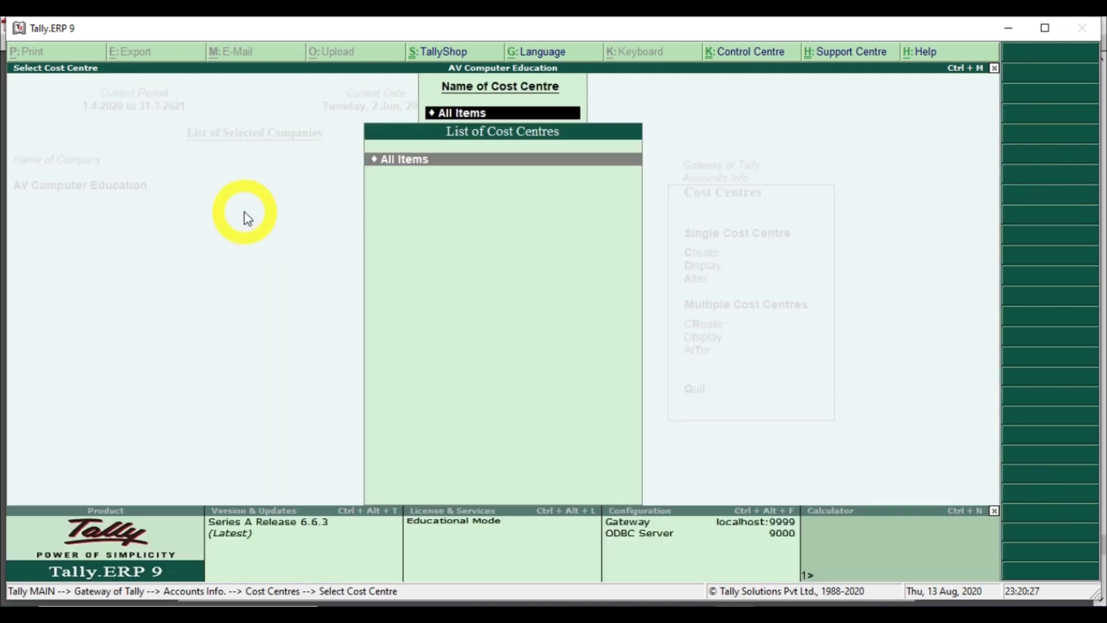
pyautogui.press('Escape')
# Look through the multiple cost centre alteration form for All Items and leave it without changing anything
pyautogui.press('Down')
pyautogui.press('Return')
pyautogui.press('Return')
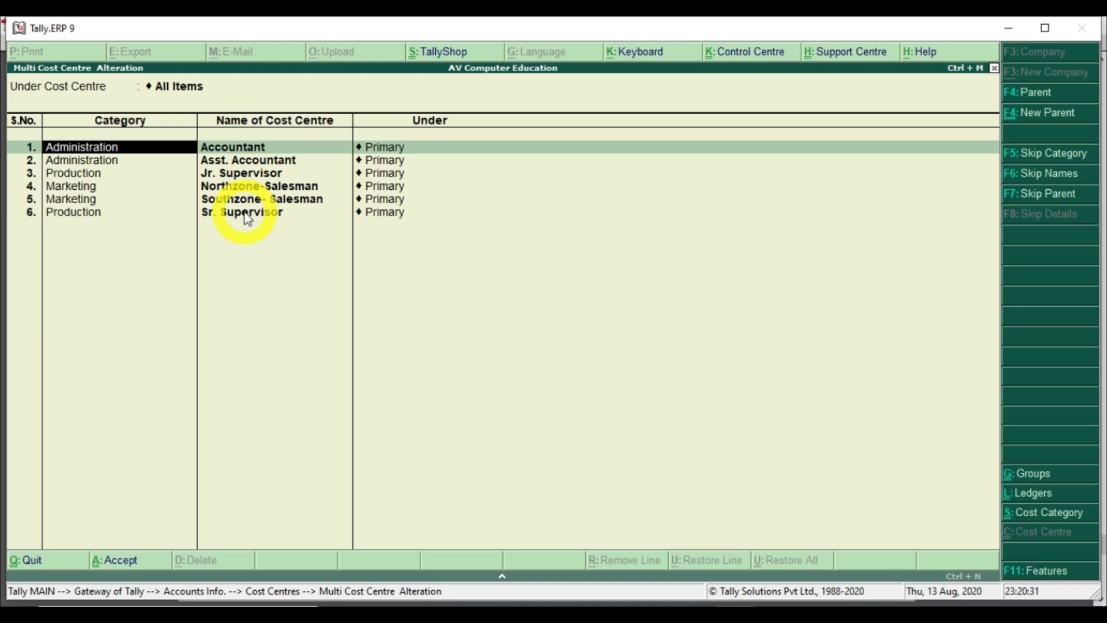
pyautogui.press('Return')
pyautogui.press('Return')
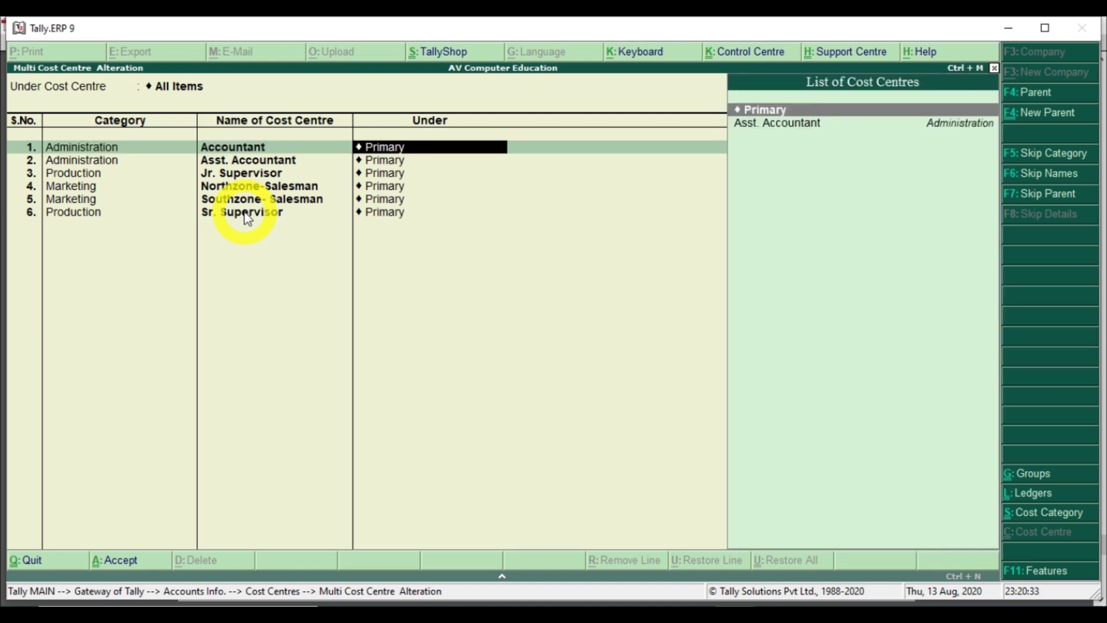
pyautogui.press('Escape')
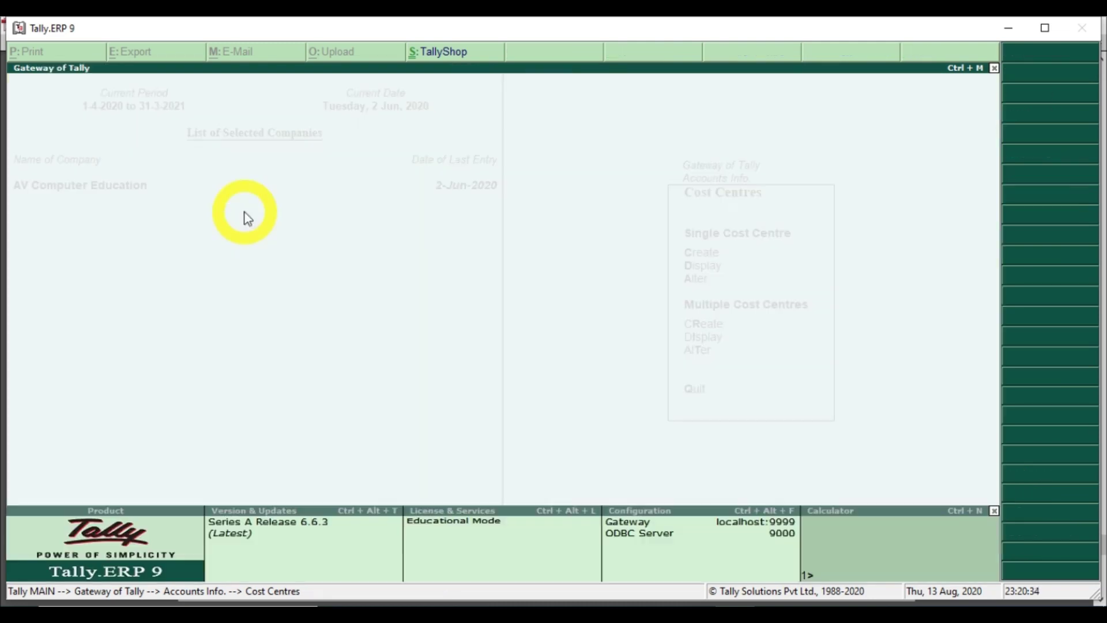
pyautogui.press('Escape')
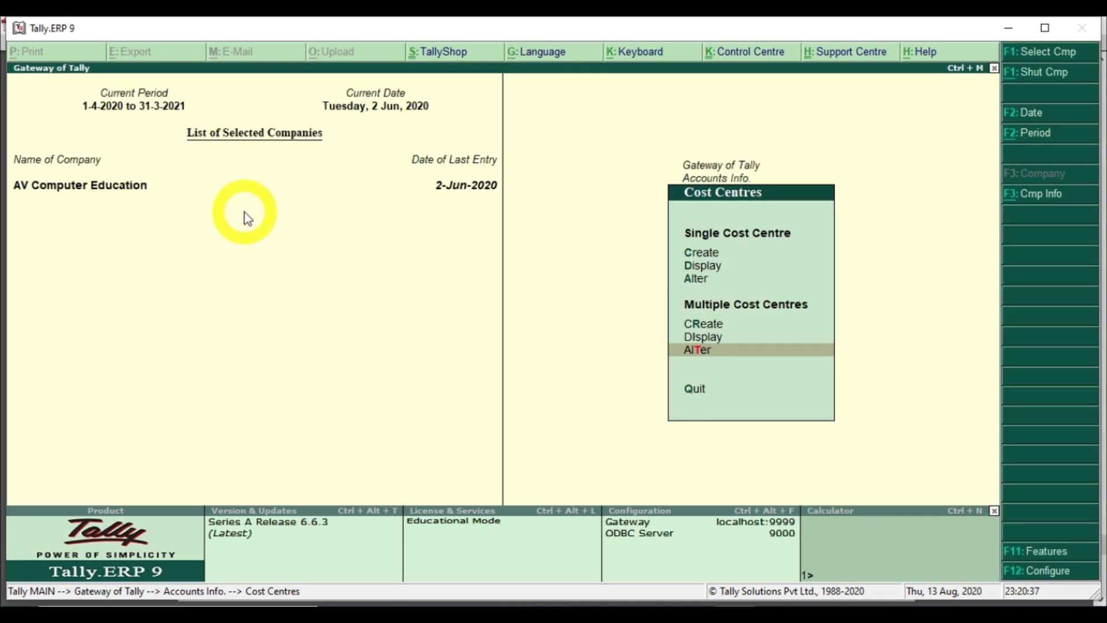
# Review the single cost centre display list with each centre's category, and go back to Accounts Info
pyautogui.press('Up')
pyautogui.press('Up')
pyautogui.press('Up')
pyautogui.press('Up')
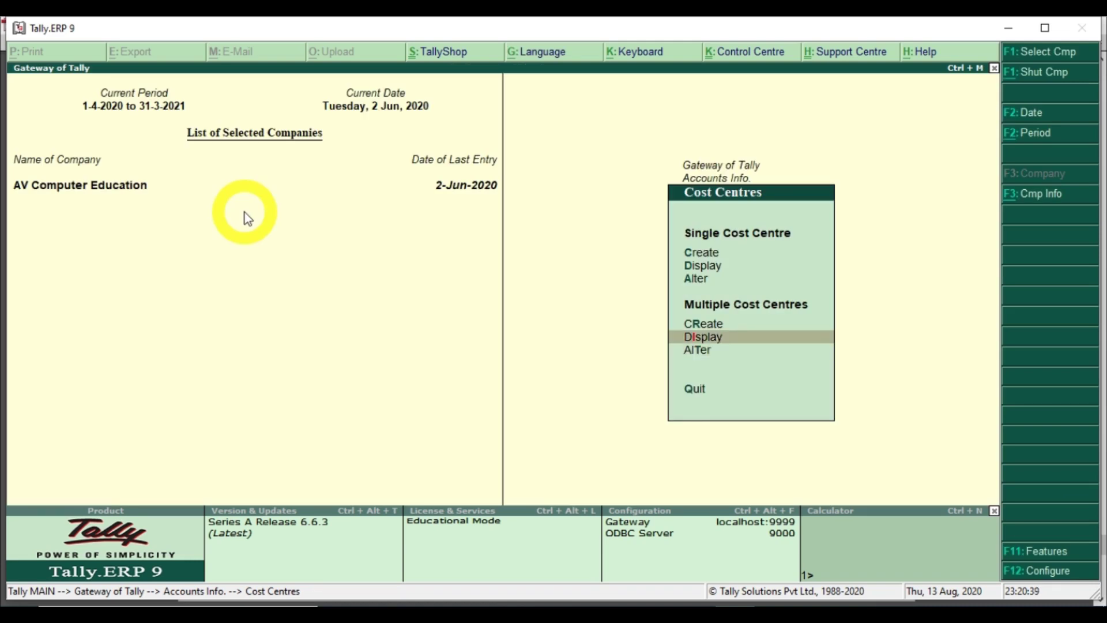
pyautogui.press('Return')
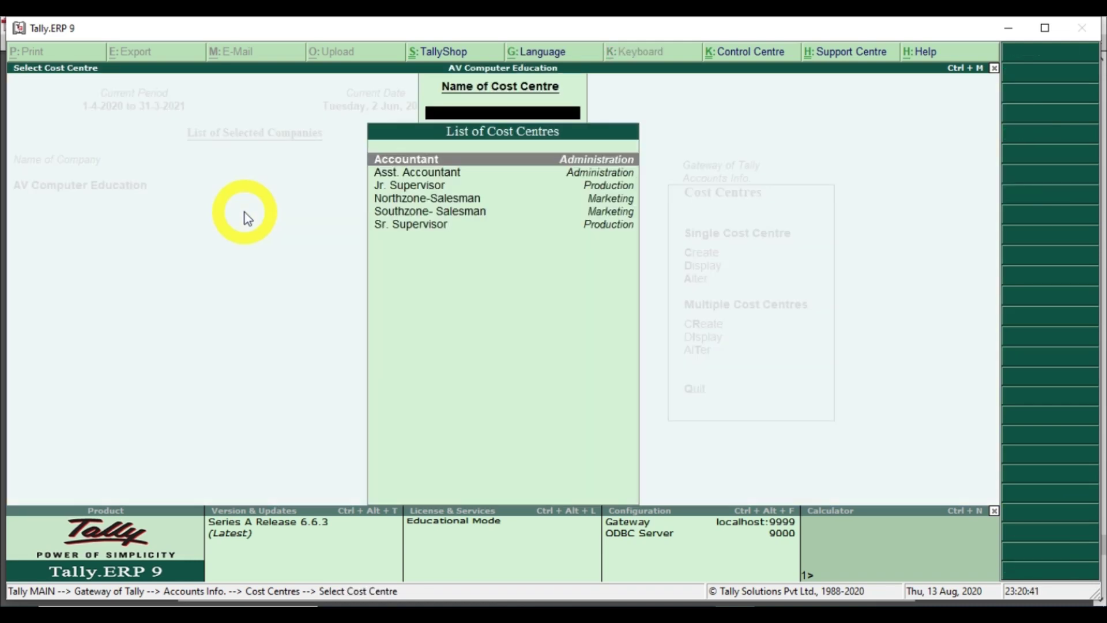
pyautogui.press('Down')
pyautogui.press('Down')
pyautogui.press('Down')
pyautogui.press('Down')
pyautogui.press('Up')
pyautogui.press('Up')
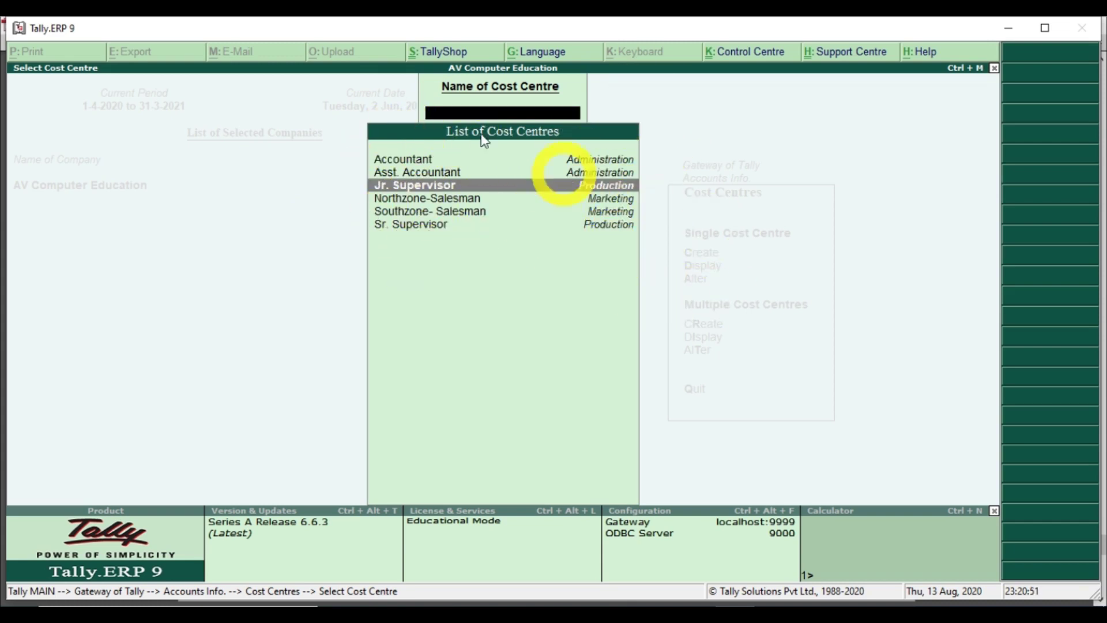
pyautogui.press('Escape')
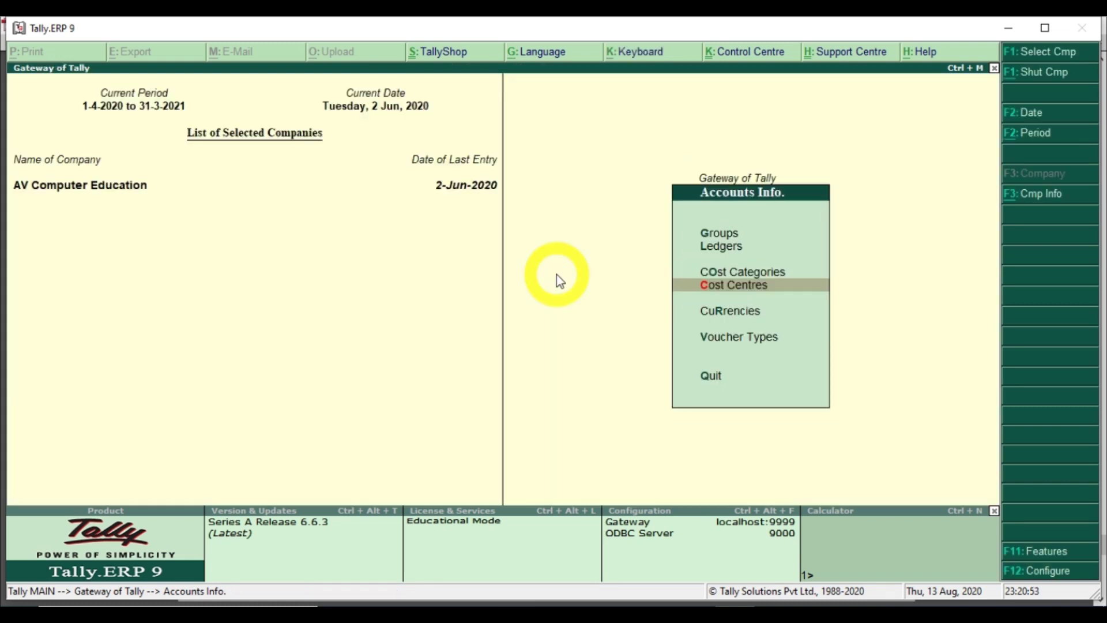
# Return to the Gateway of Tally, read the salary allocation exercise in tally part 2.pdf, and switch back to Tally.ERP 9
pyautogui.press('Escape')
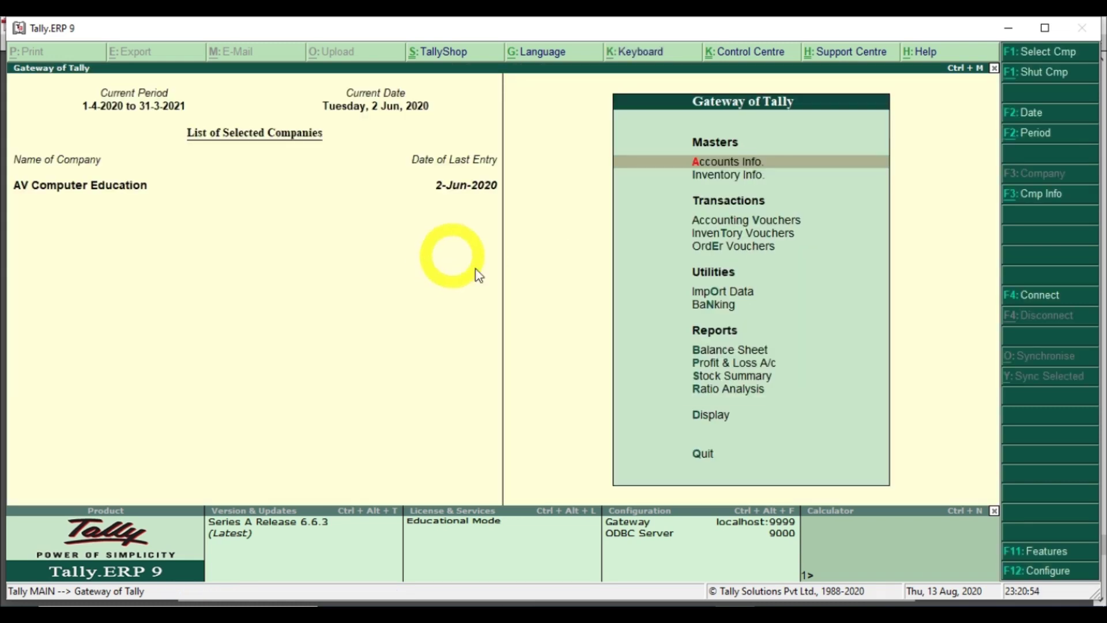
pyautogui.moveTo(709, 615)
pyautogui.click(695, 557)
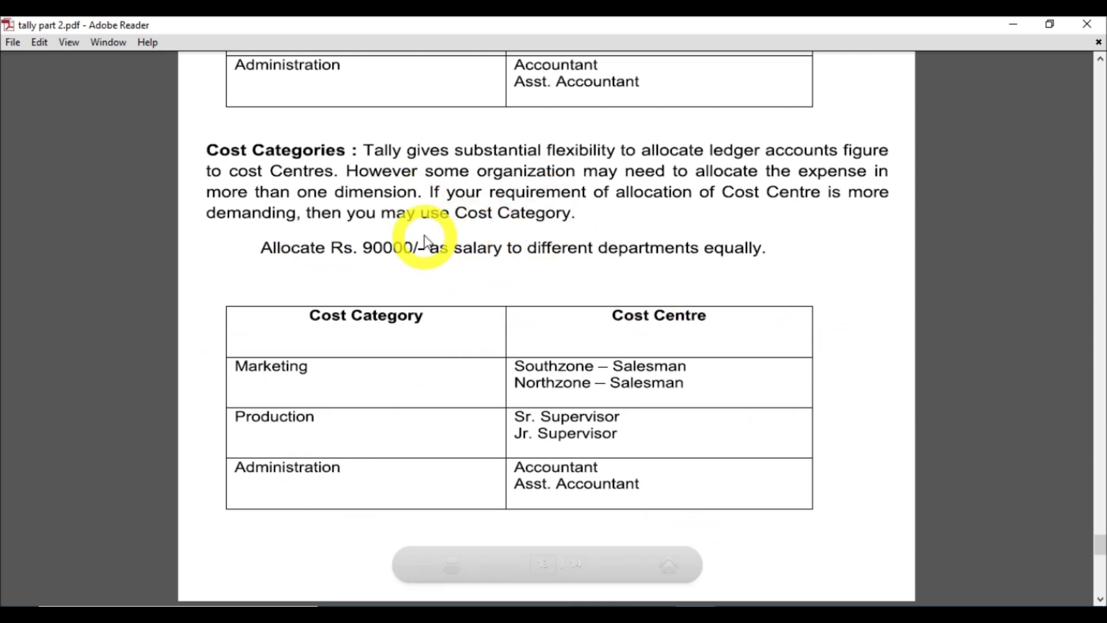
pyautogui.hotkey('alt', 'Tab')
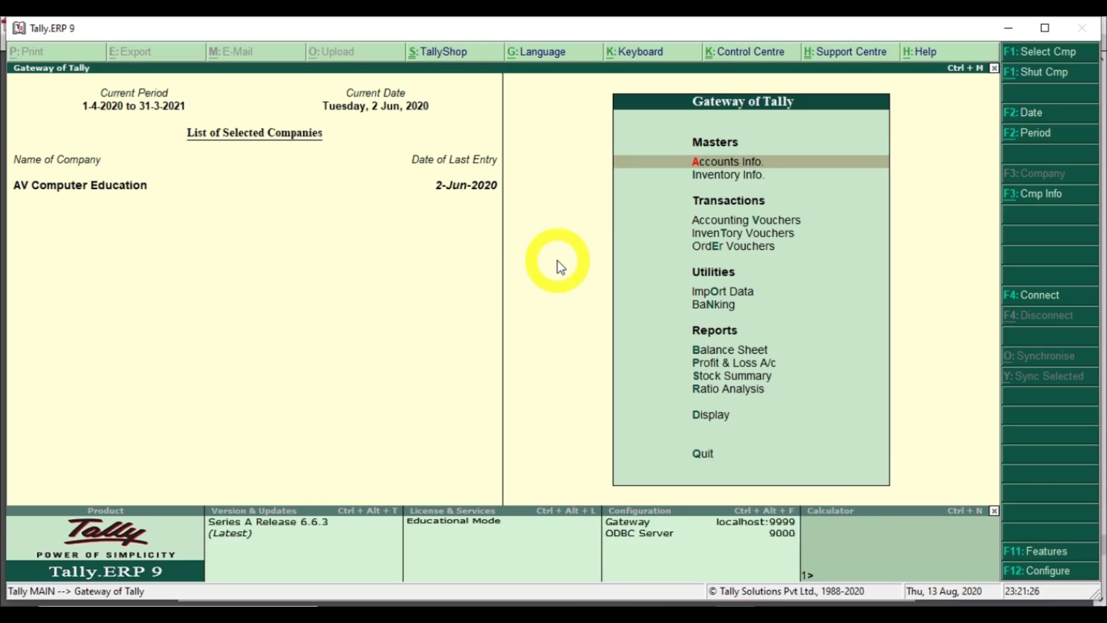
# Open a payment voucher and set single entry mode for payment/receipt/contra vouchers to No in its configuration
pyautogui.press('Down')
pyautogui.press('Down')
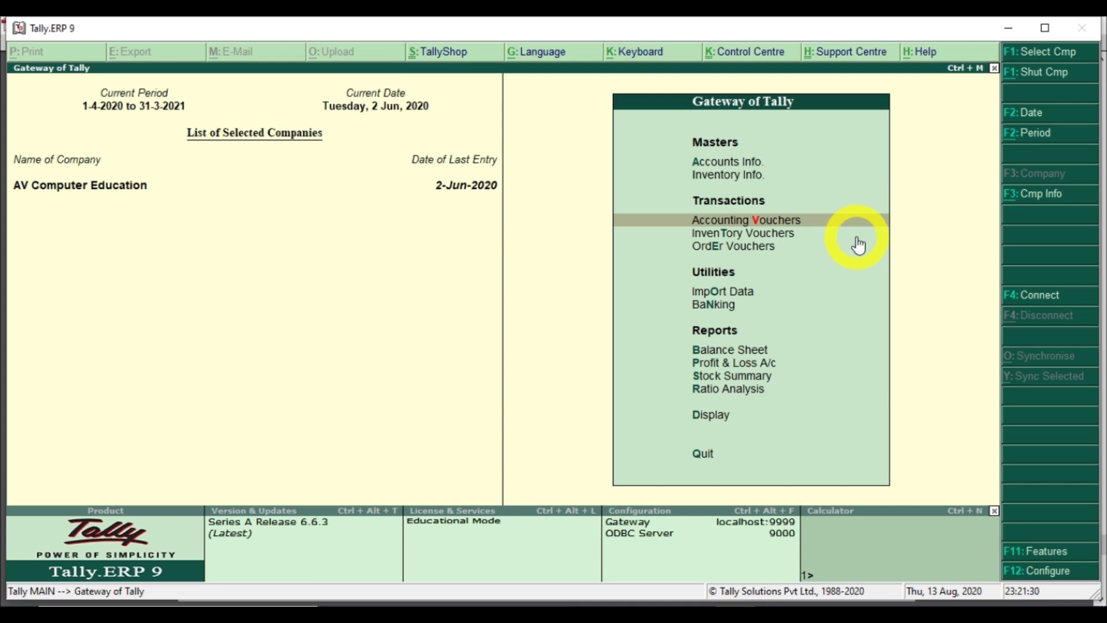
pyautogui.press('Return')
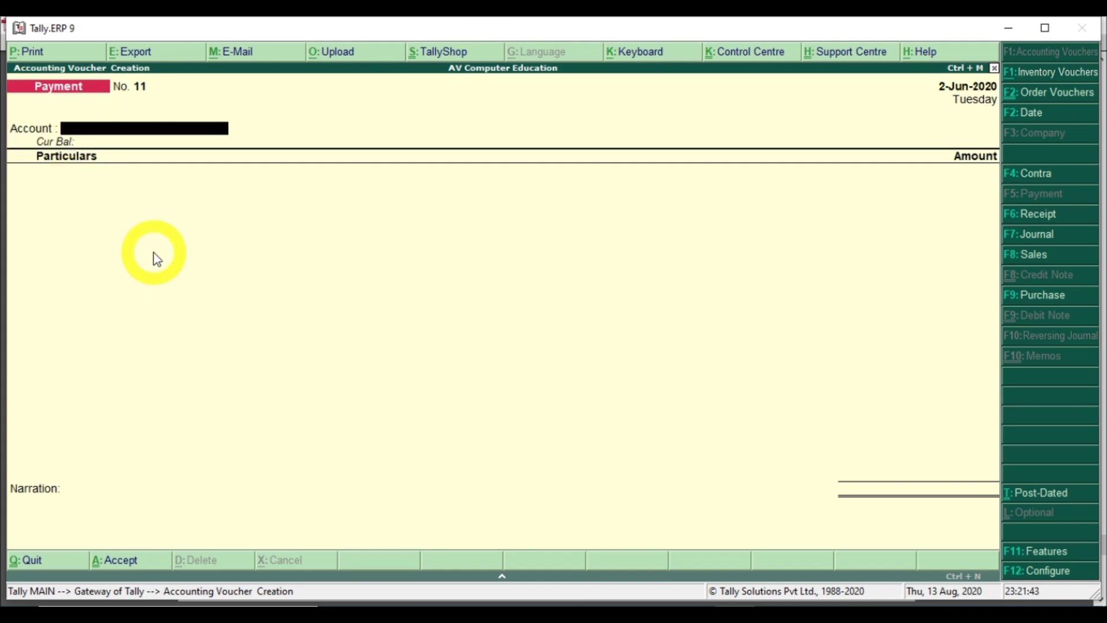
pyautogui.press('F12')
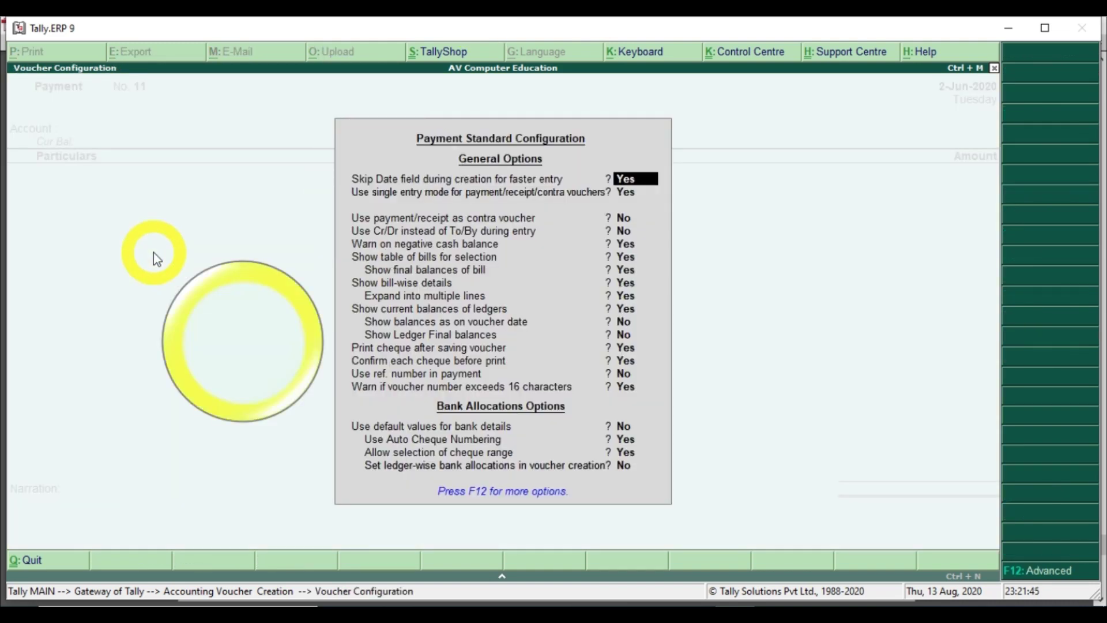
pyautogui.press('Return')
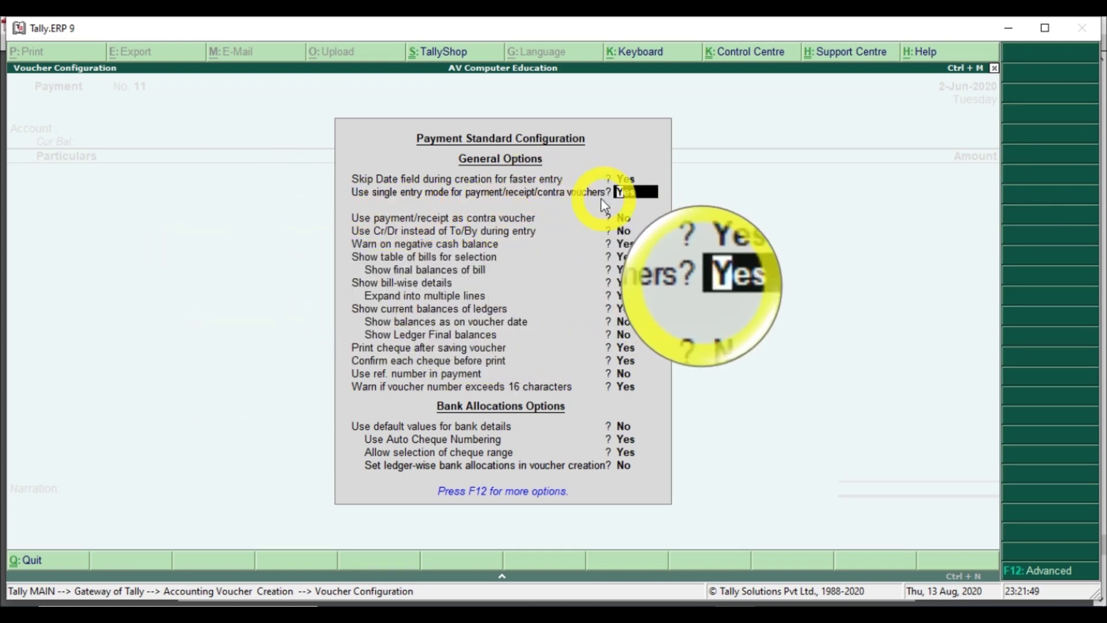
pyautogui.write('n')
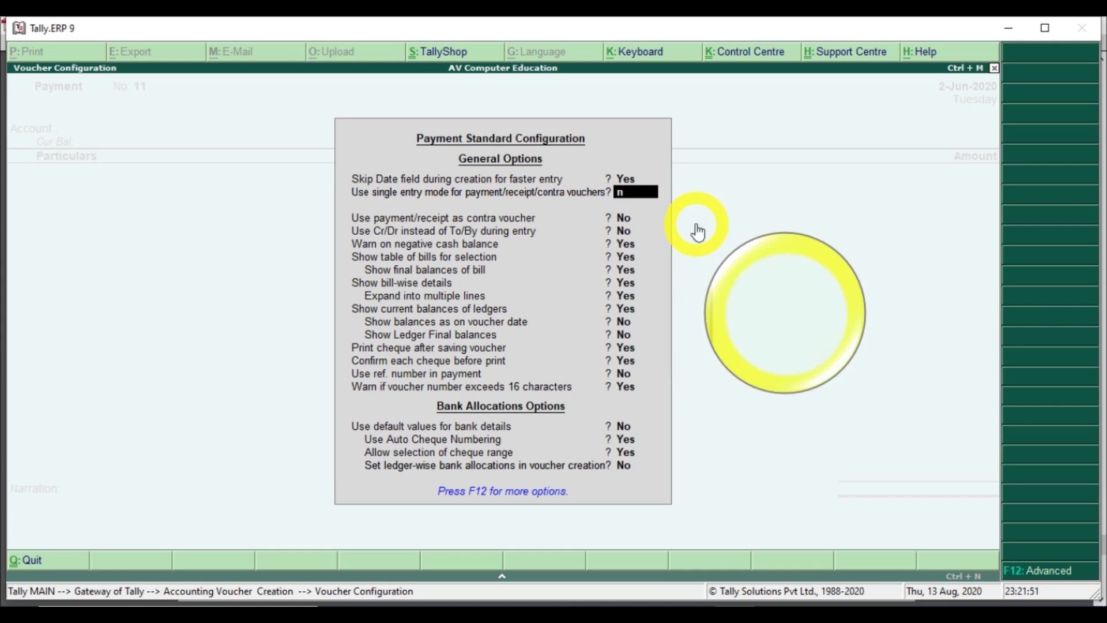
pyautogui.press('Return')
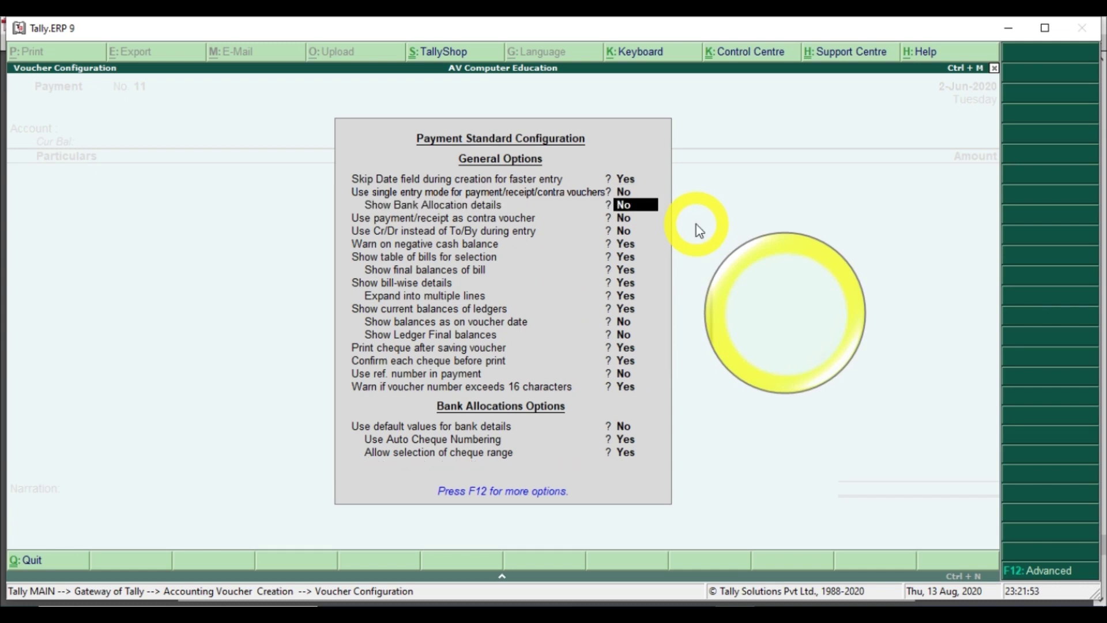
pyautogui.hotkey('ctrl', 'a')
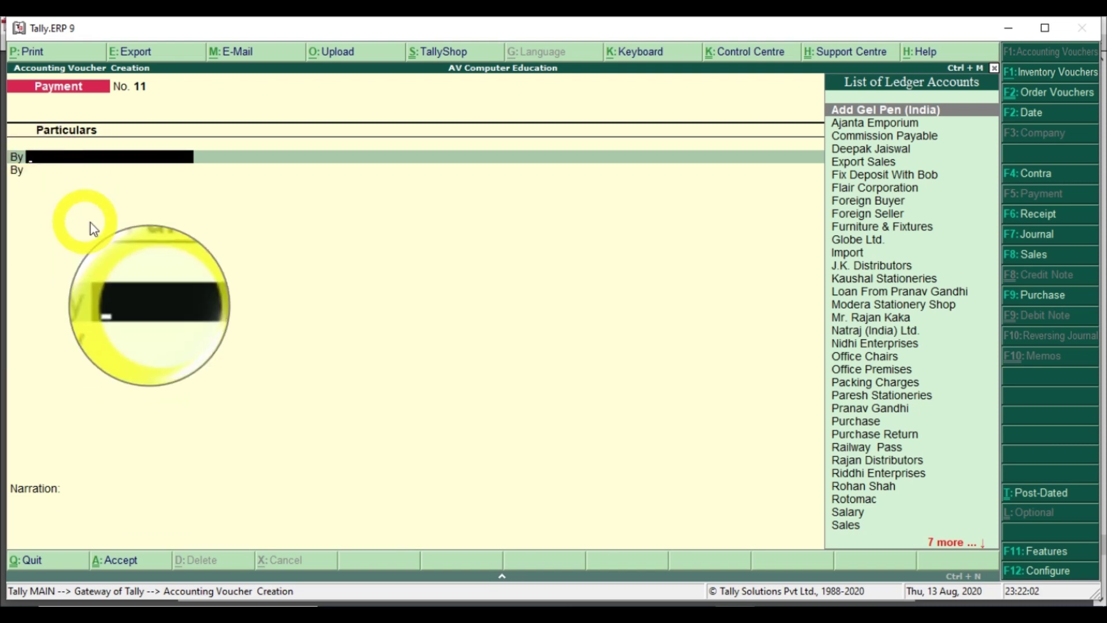
# Set the payment configuration option for using Cr/Dr instead of To/By during entry to Yes and accept it
pyautogui.press('F12')
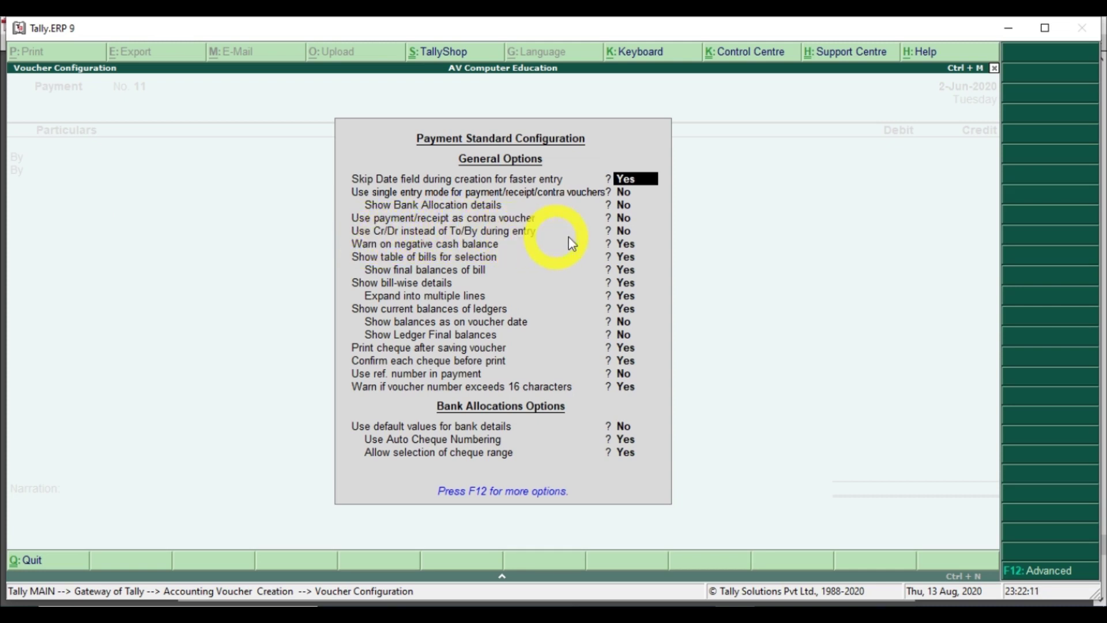
pyautogui.click(625, 231)
pyautogui.write('y')
pyautogui.press('Return')
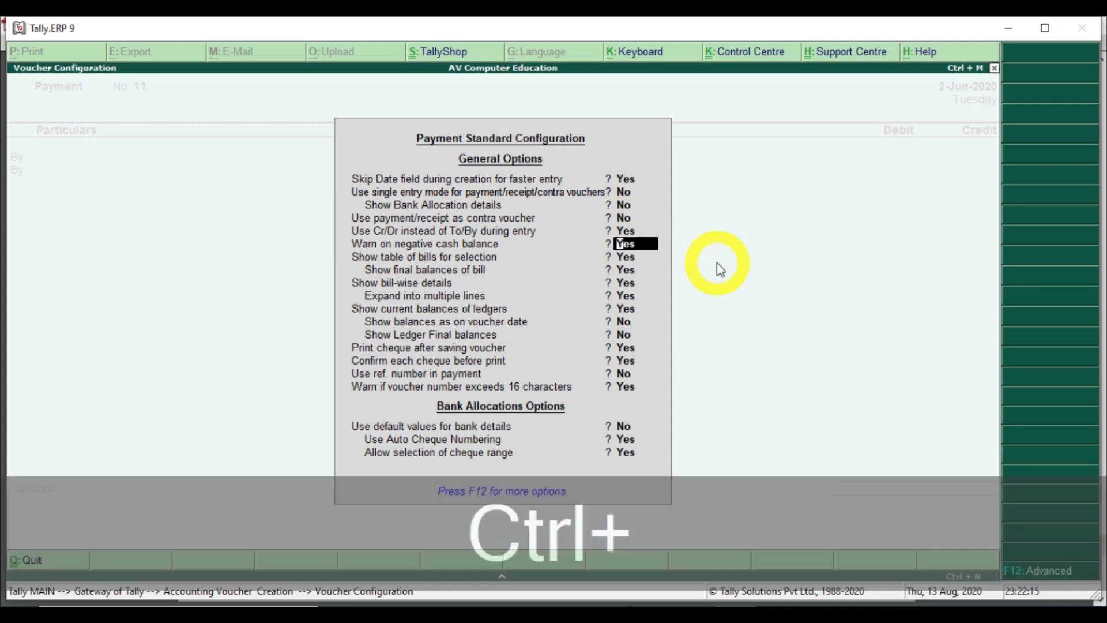
pyautogui.hotkey('ctrl', 'a')
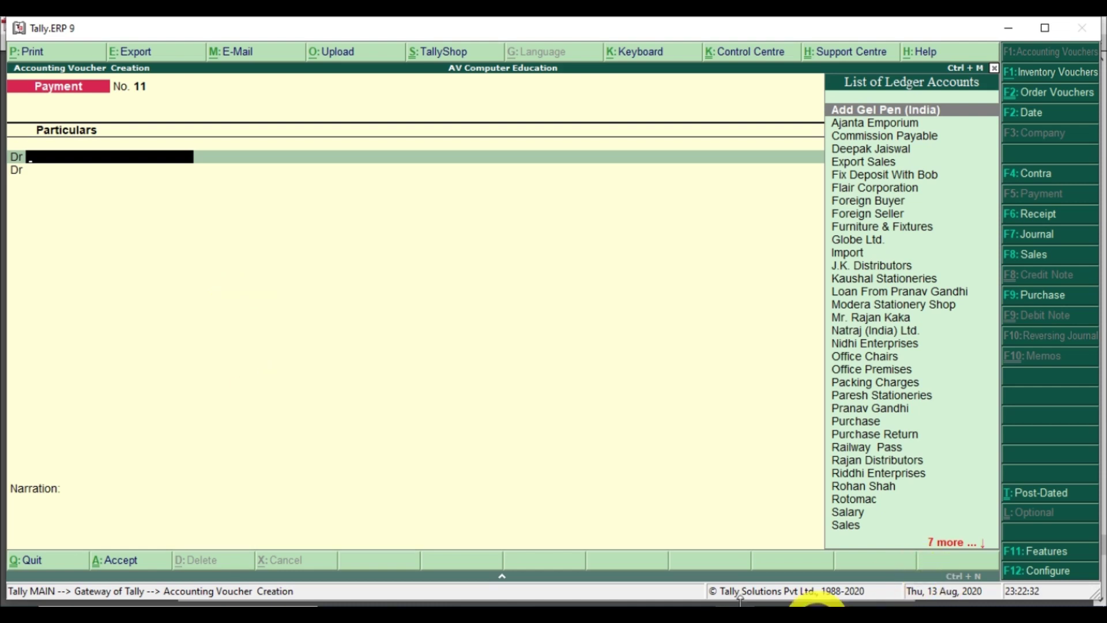
# Consult the cost category table in the PDF and choose Salary as the debit ledger of the payment voucher
pyautogui.click(692, 600)
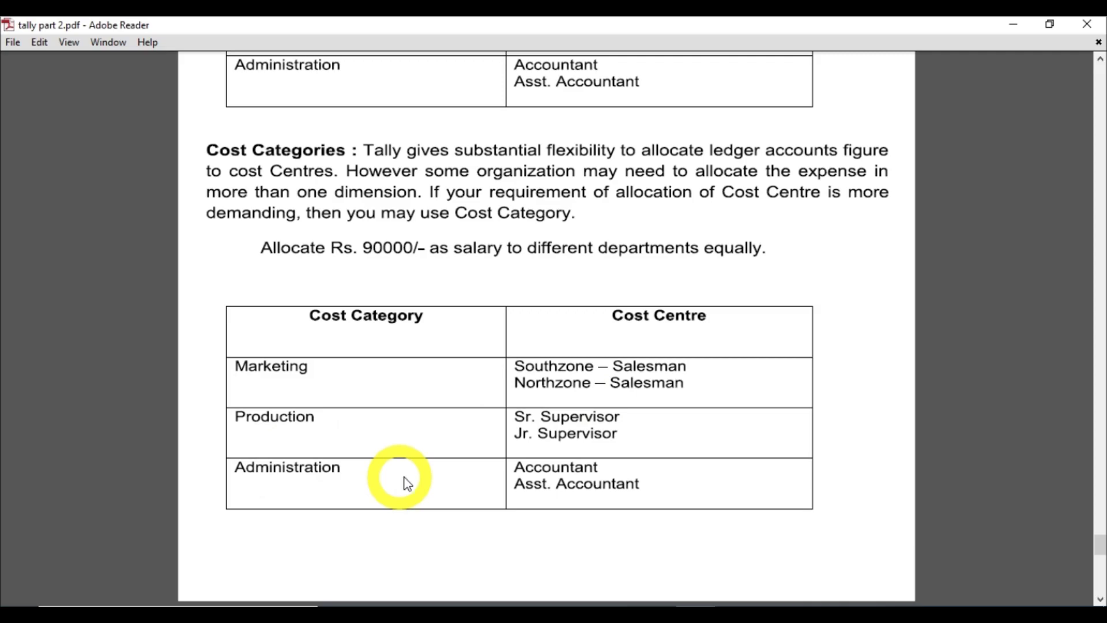
pyautogui.click(720, 601)
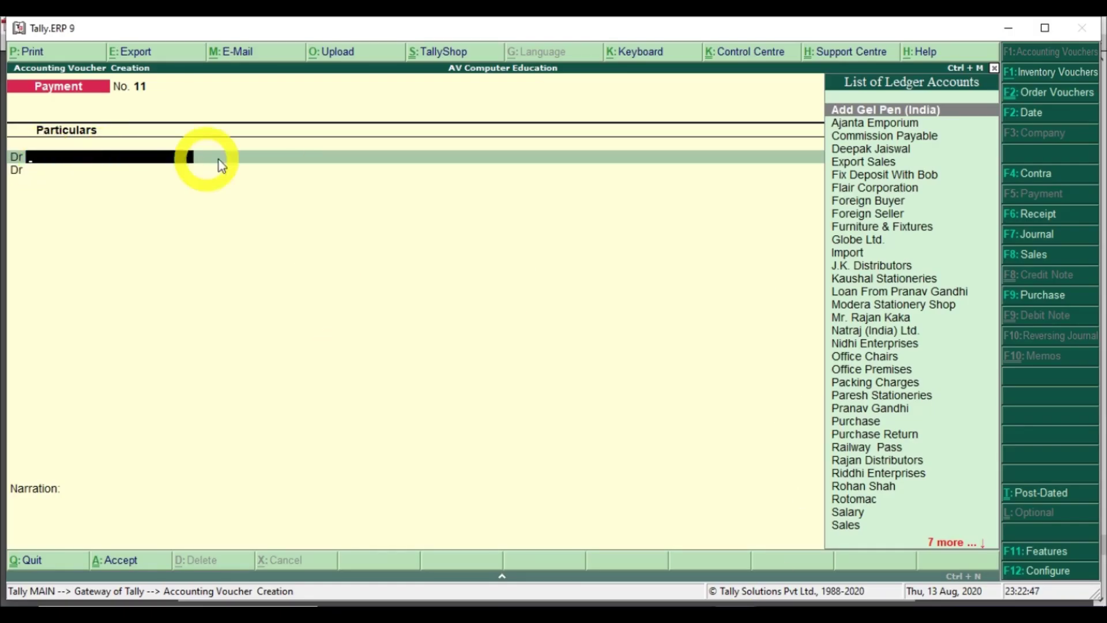
pyautogui.write('S')
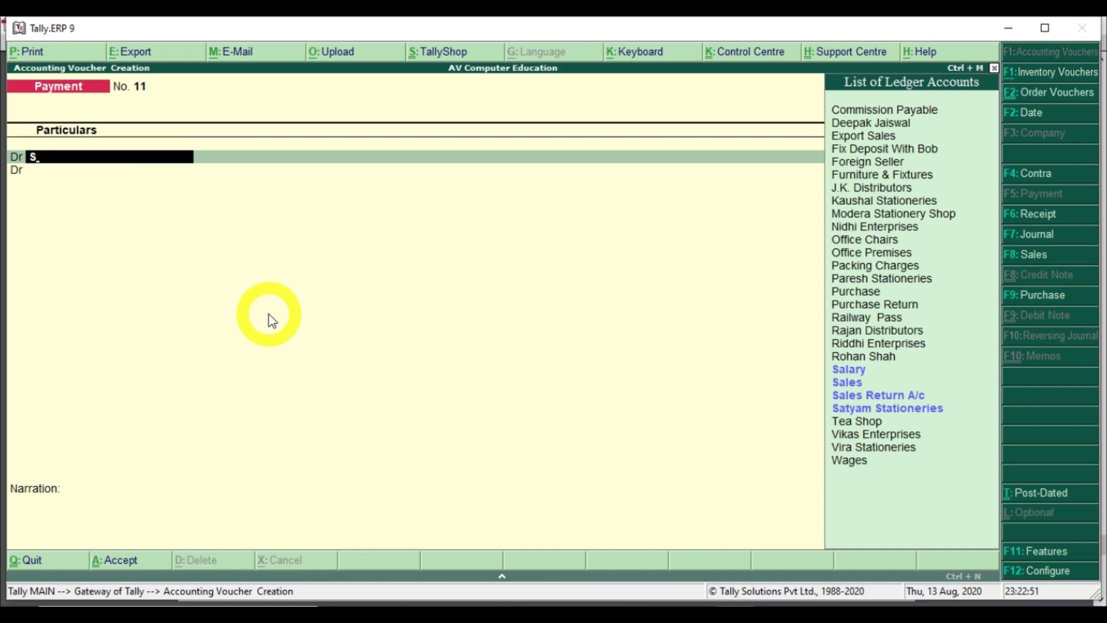
pyautogui.write('al')
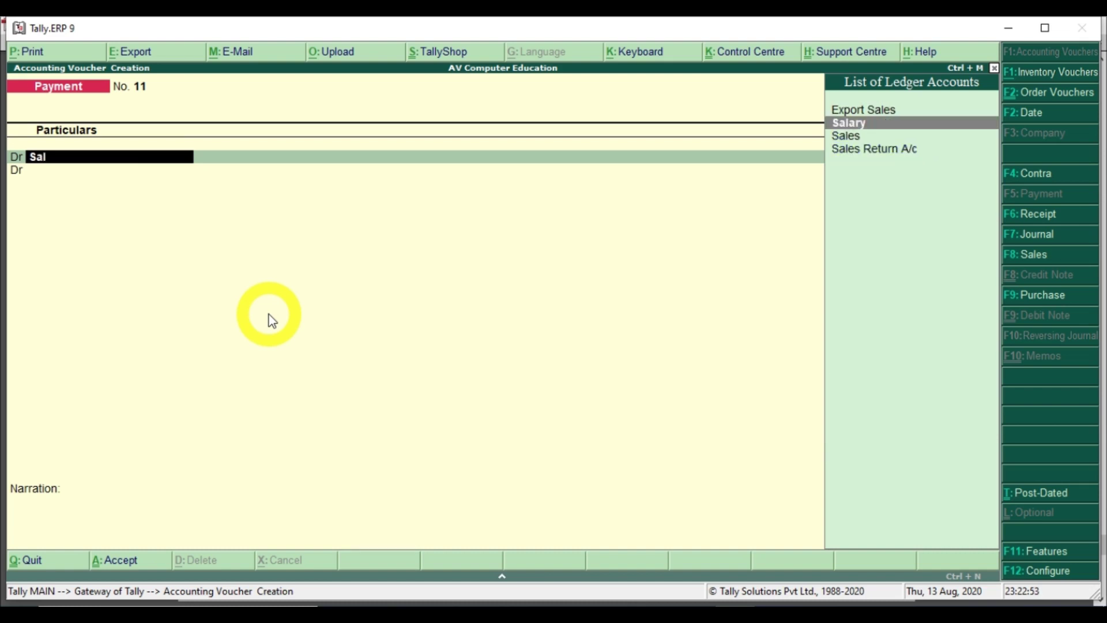
pyautogui.press('Return')
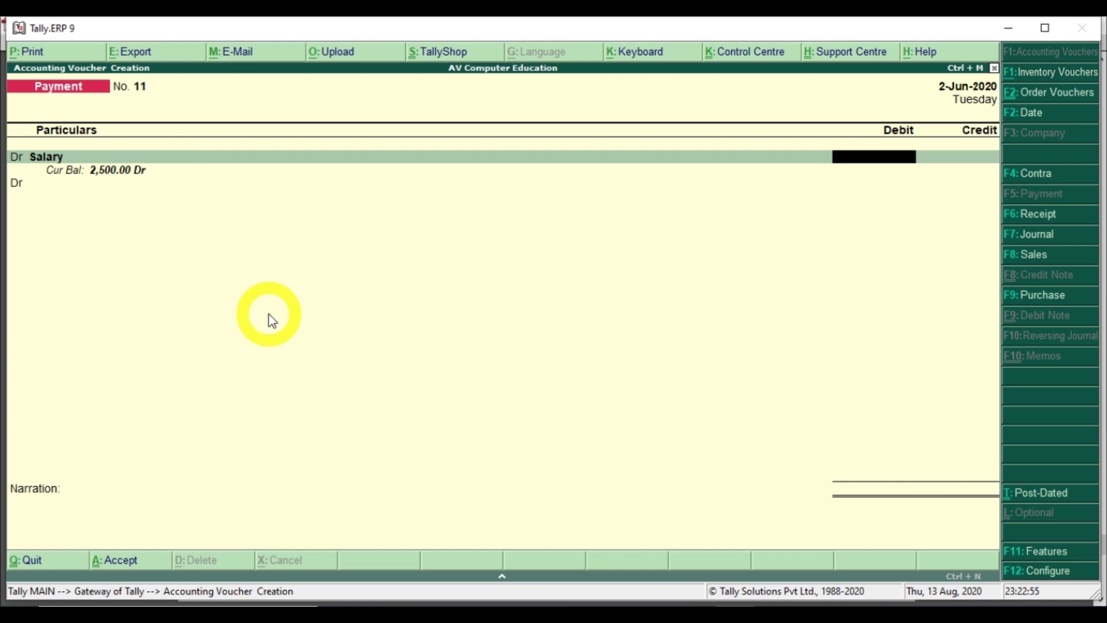
pyautogui.press('BackSpace')
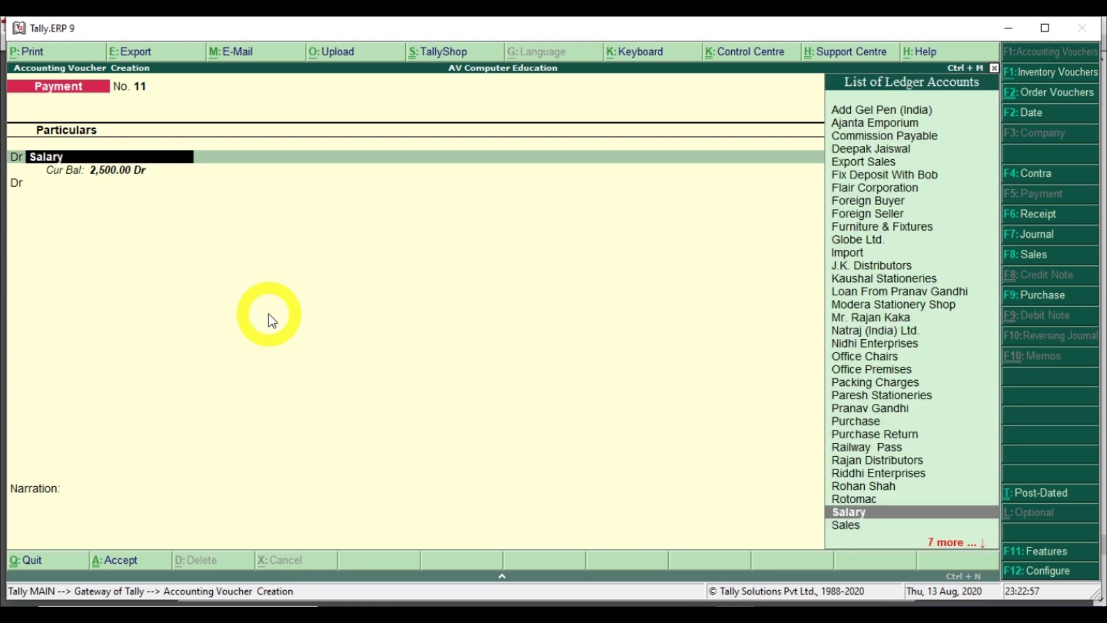
pyautogui.hotkey('alt', 'c')
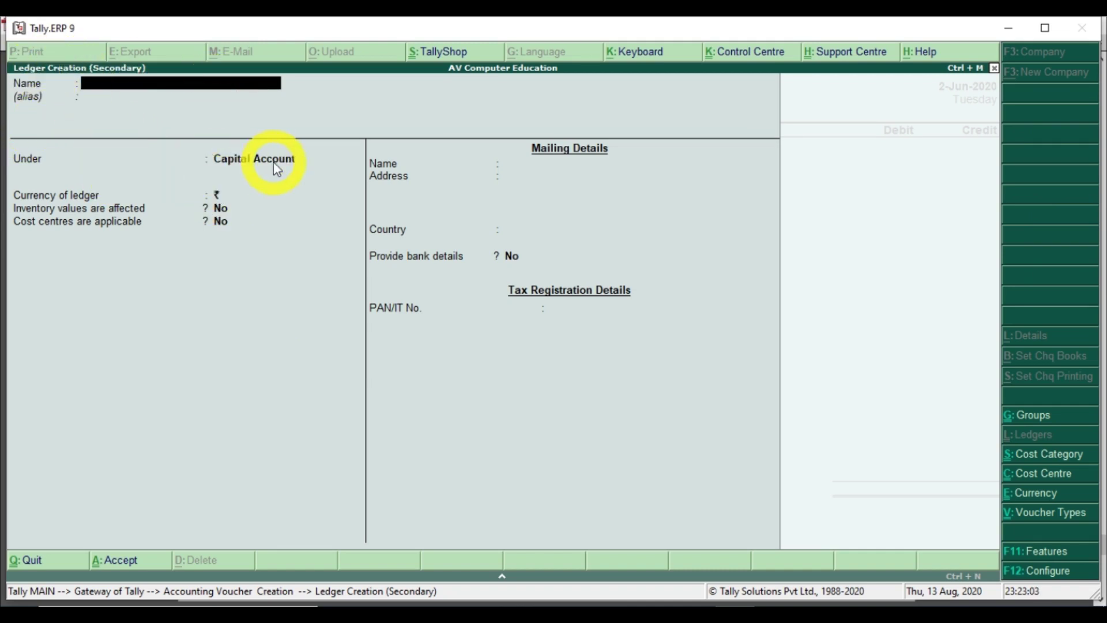
pyautogui.press('Escape')
pyautogui.press('y')
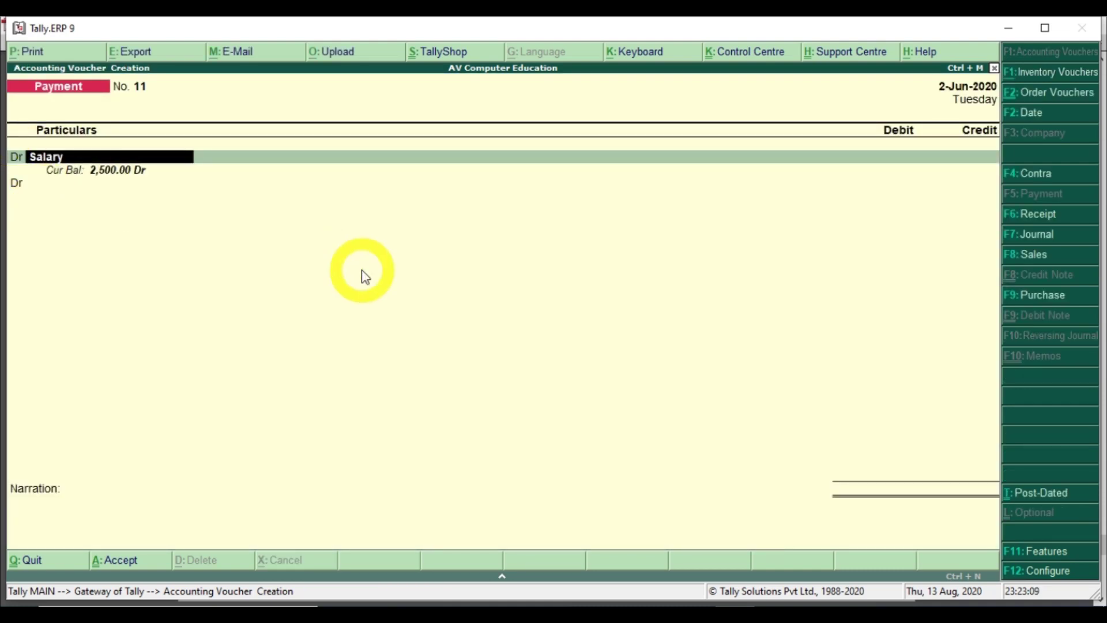
pyautogui.press('Return')
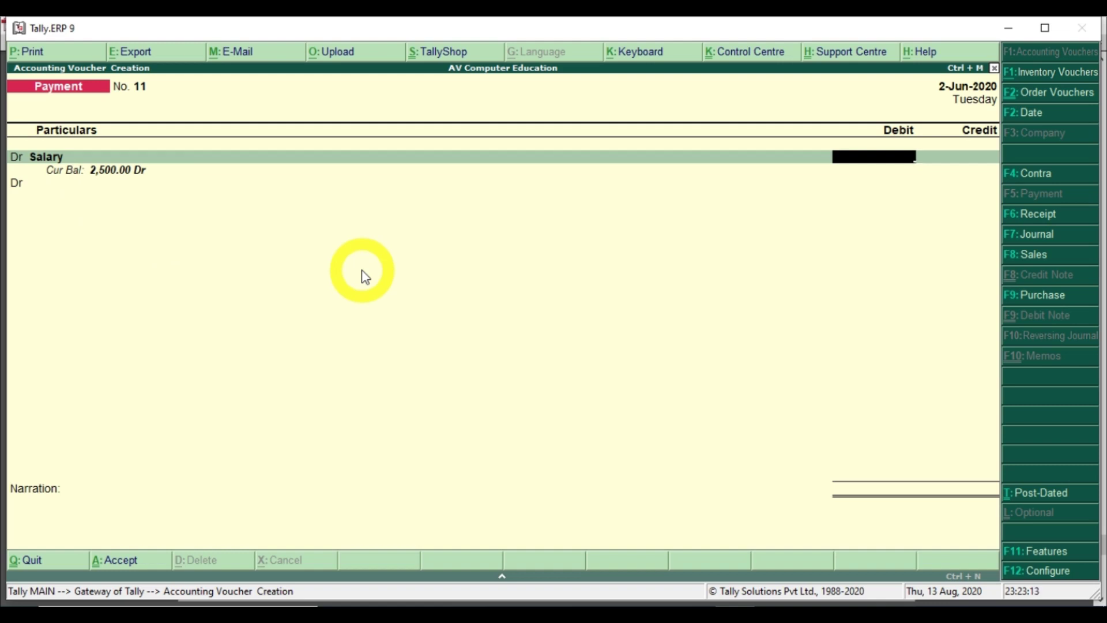
# Enter a debit amount of 30000 for Salary and open its cost centre allocations
pyautogui.write('3')
pyautogui.write('0000')
pyautogui.press('Return')
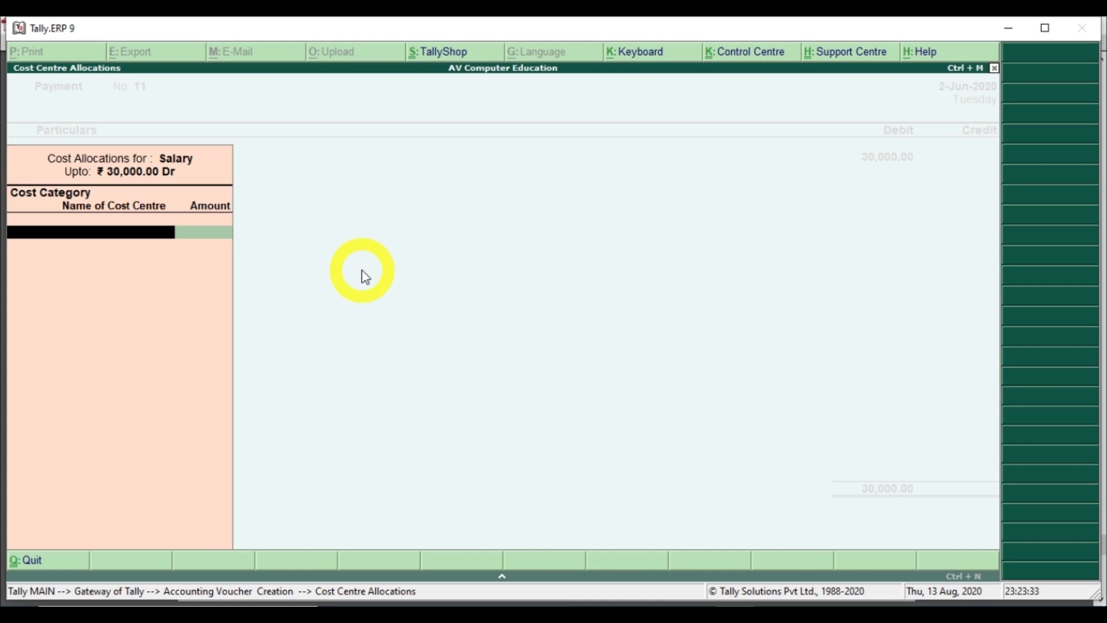
# Allocate 15,000 of the salary to the Southzone- Salesman cost centre under the Marketing category
pyautogui.write('M')
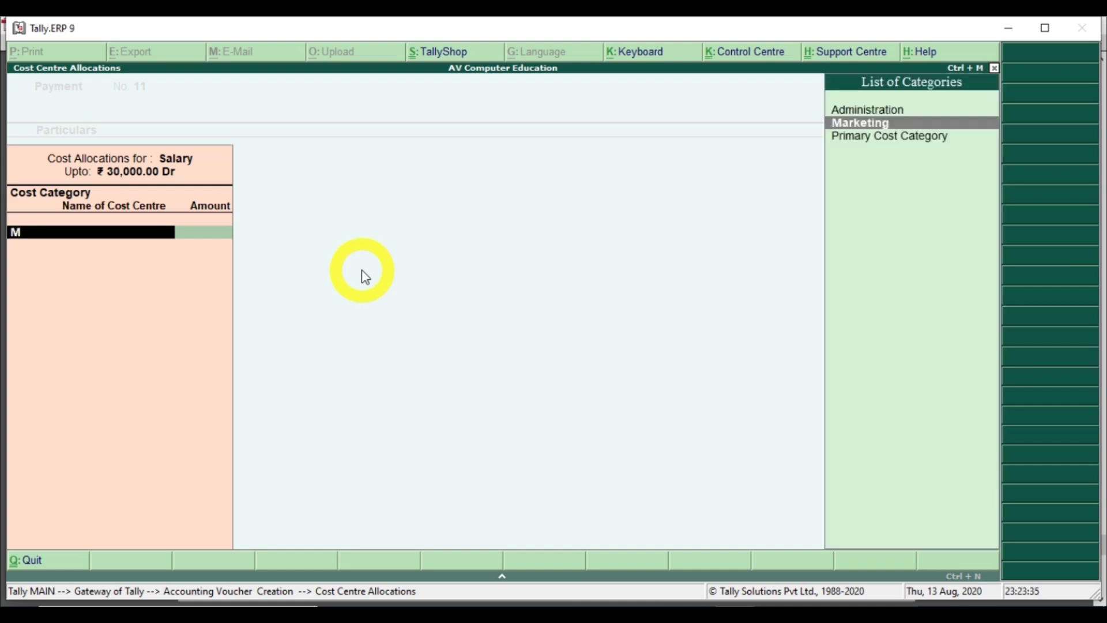
pyautogui.press('Return')
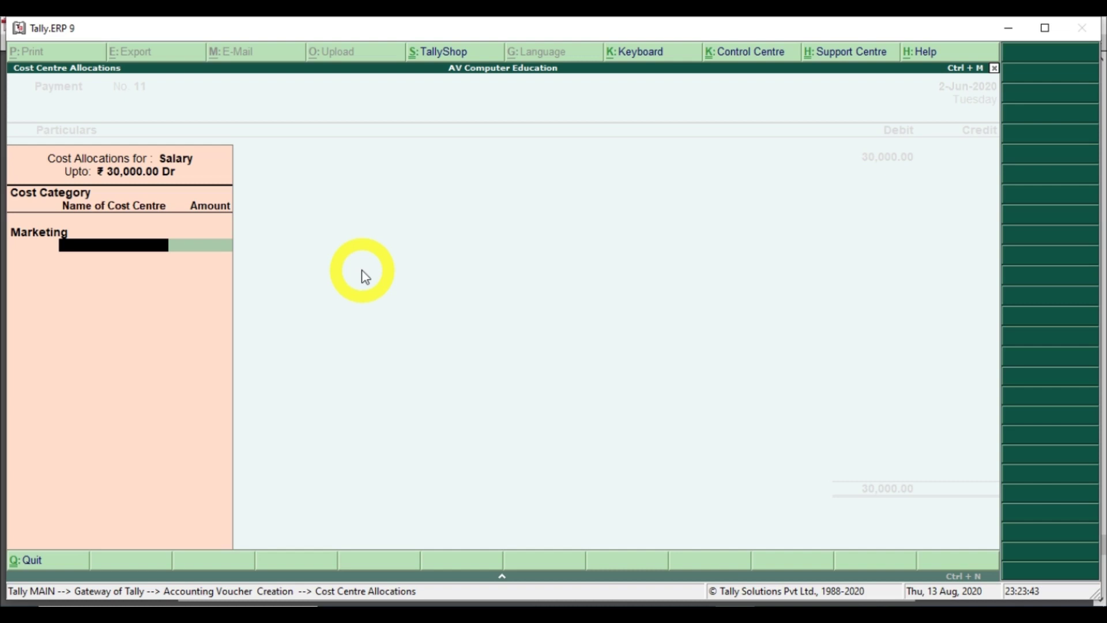
pyautogui.write('sou')
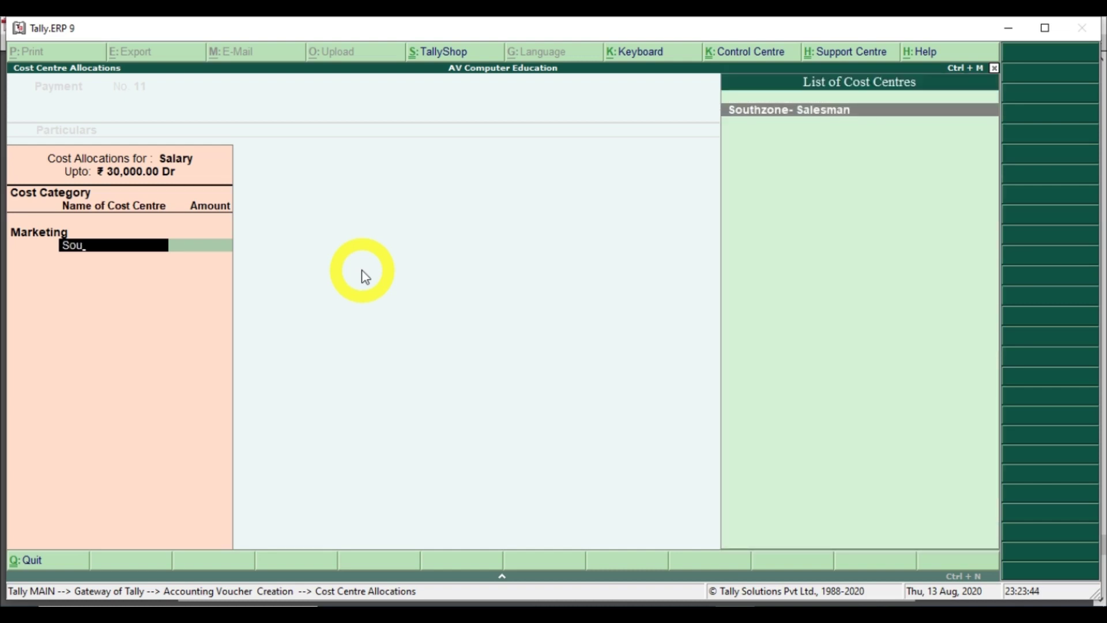
pyautogui.press('Return')
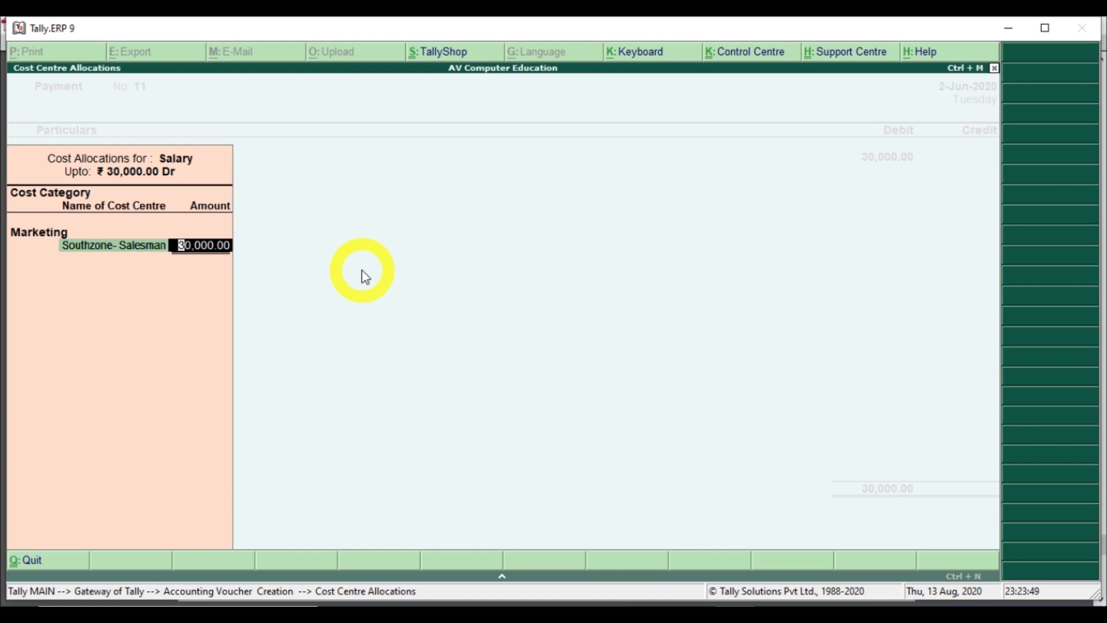
pyautogui.write('15,000')
pyautogui.press('Return')
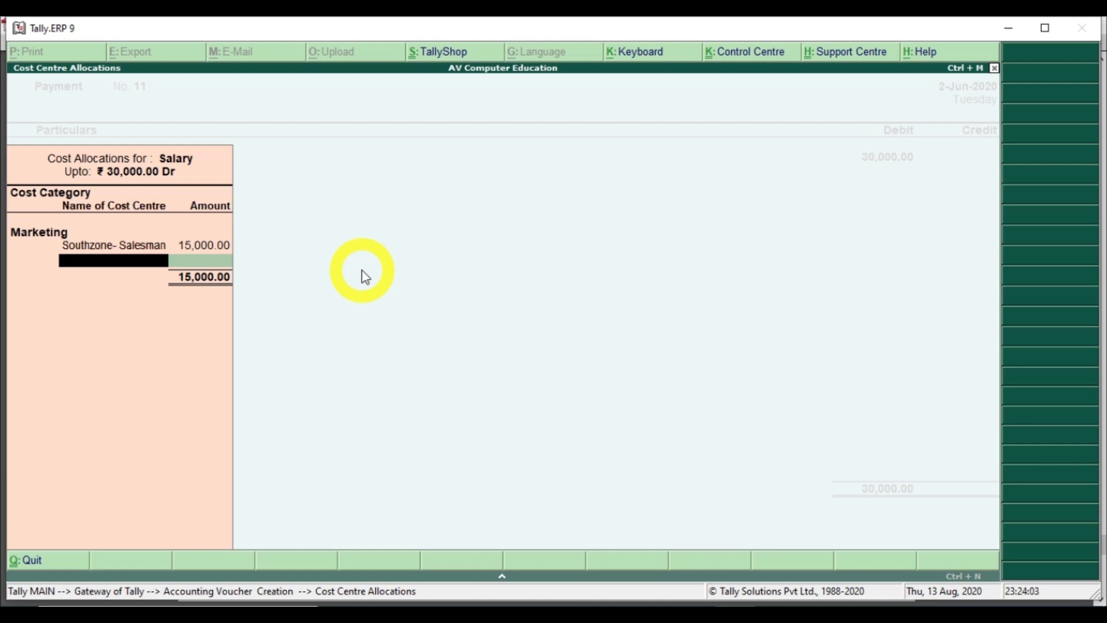
# Allocate the remaining 15,000 to the Northzone-Salesman cost centre and finish the Marketing allocation
pyautogui.write('no')
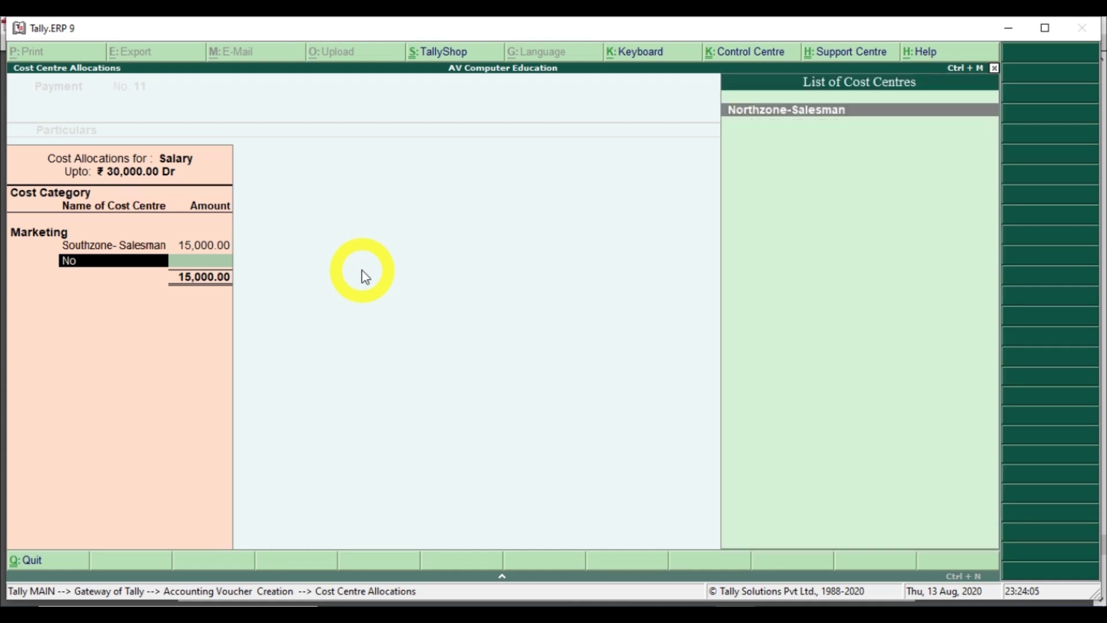
pyautogui.press('Return')
pyautogui.press('Return')
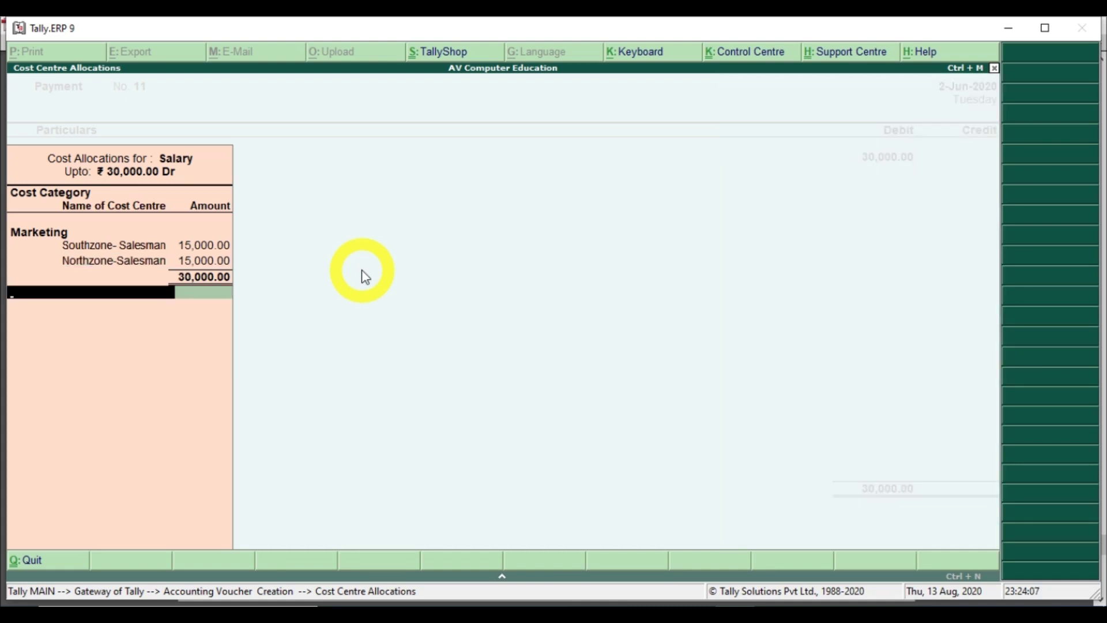
pyautogui.press('Return')
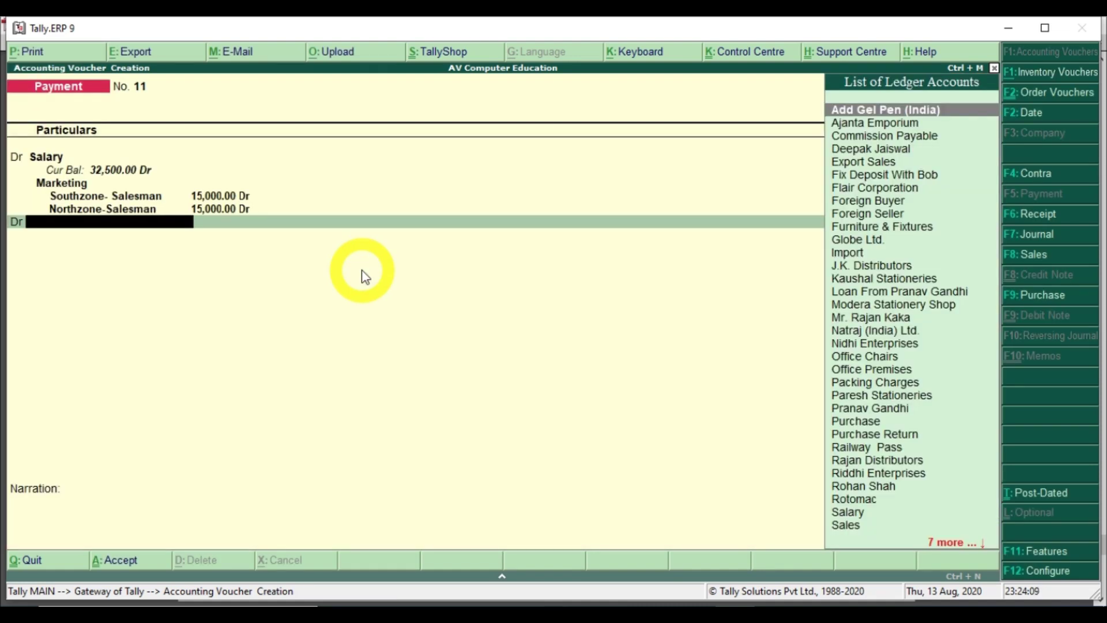
# Switch the second voucher line to a credit entry and credit Cash with 30,000
pyautogui.press('BackSpace')
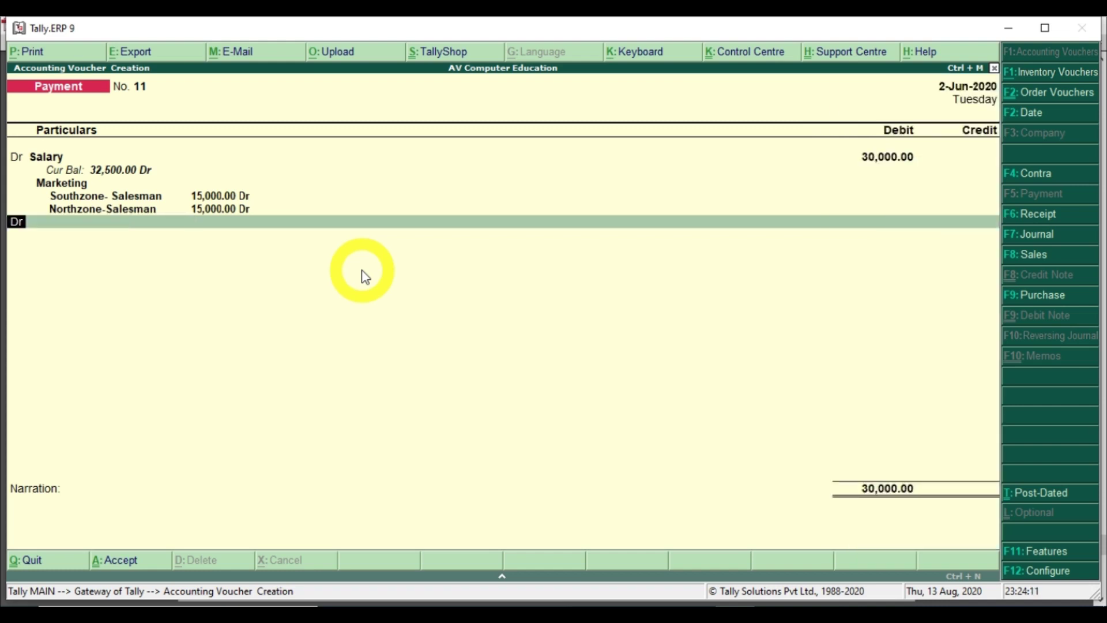
pyautogui.press('Return')
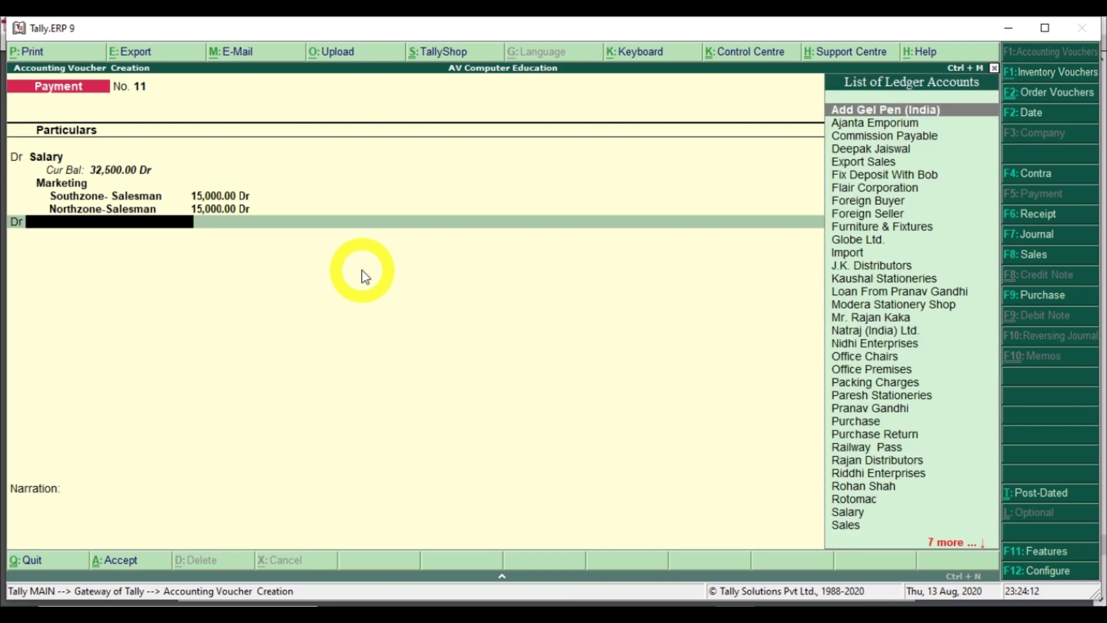
pyautogui.press('BackSpace')
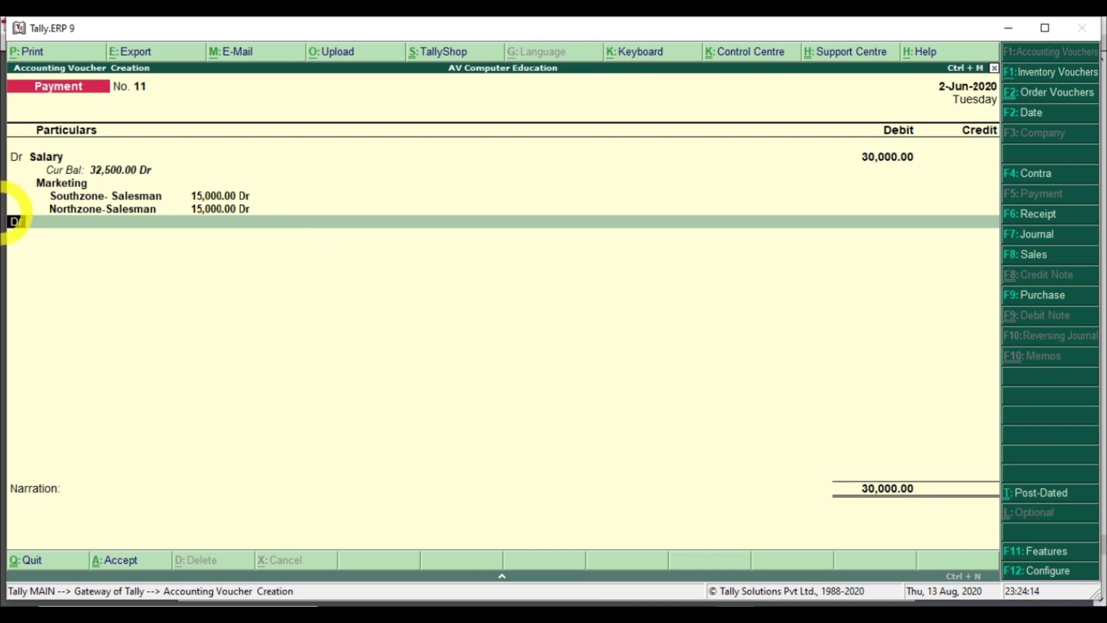
pyautogui.write('c')
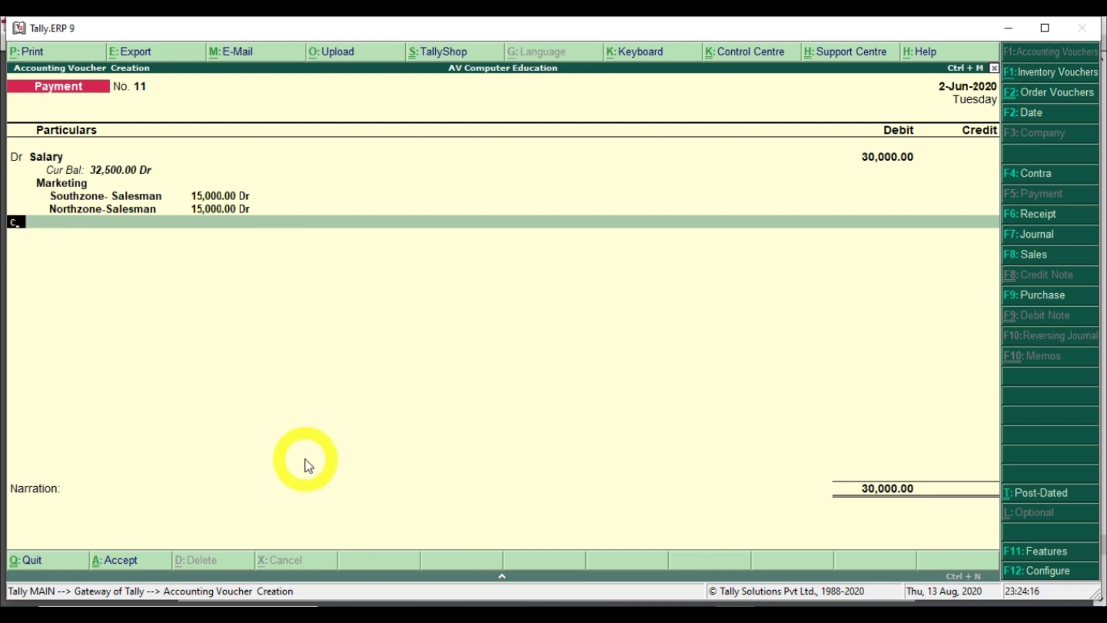
pyautogui.press('Return')
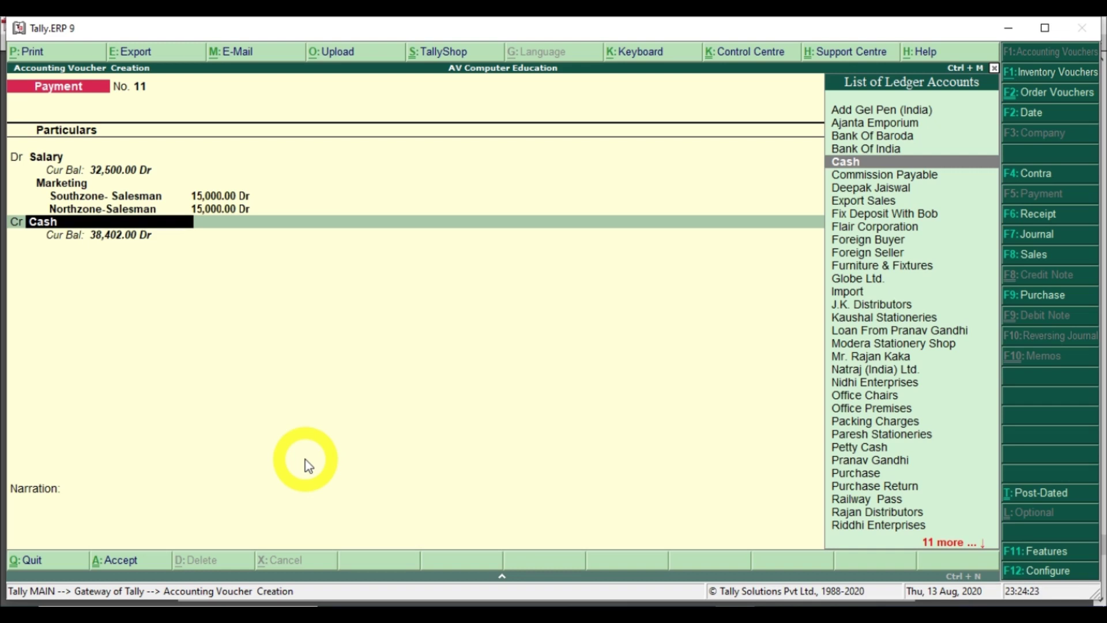
pyautogui.press('Return')
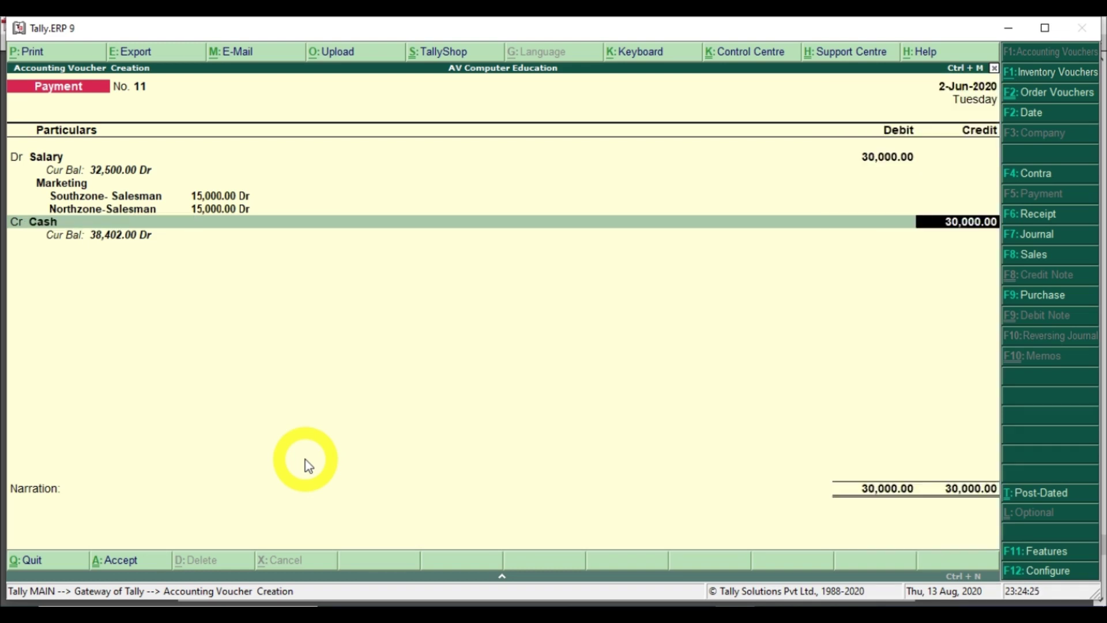
pyautogui.press('Return')
pyautogui.press('Return')
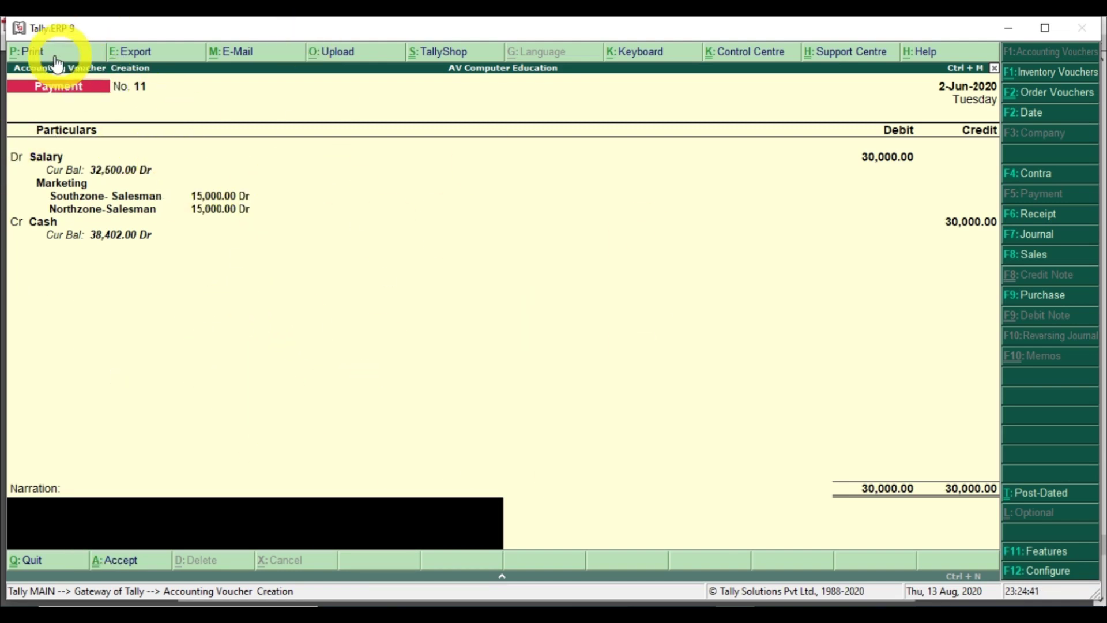
# Open the print preview of the payment voucher, examine the enlarged page and return to the voucher entry
pyautogui.click(33, 57)
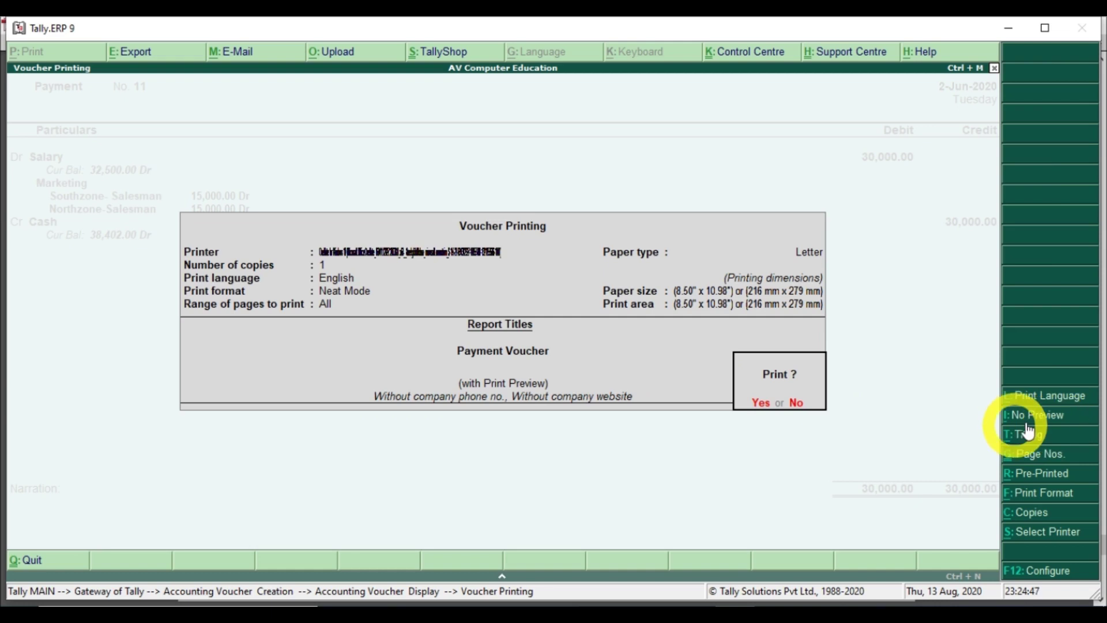
pyautogui.click(759, 402)
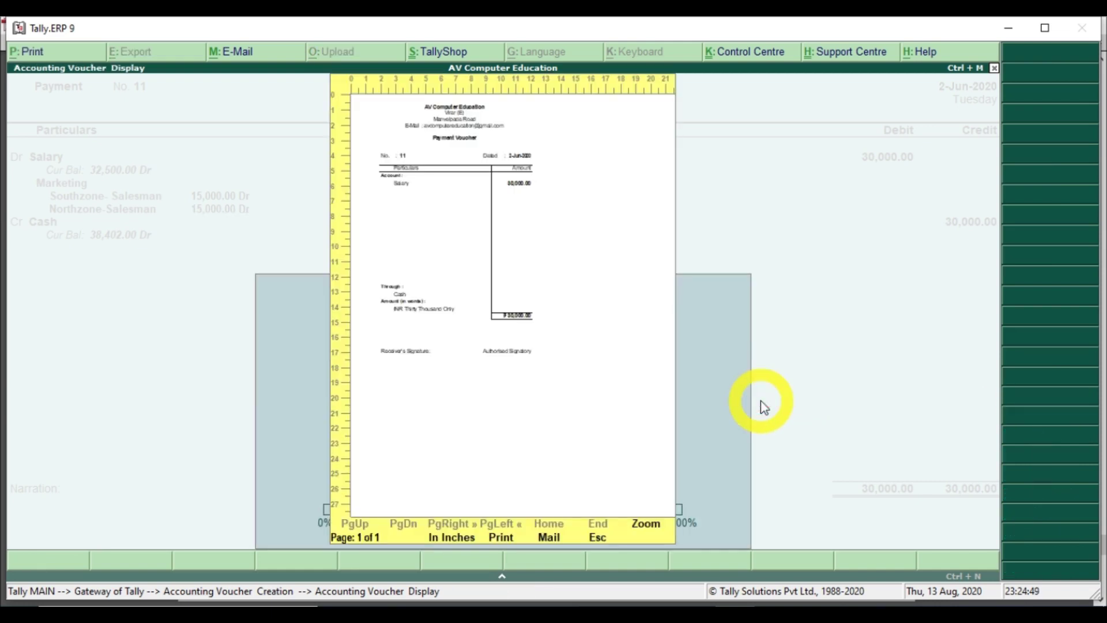
pyautogui.click(647, 524)
pyautogui.scroll(-5, 341, 413)
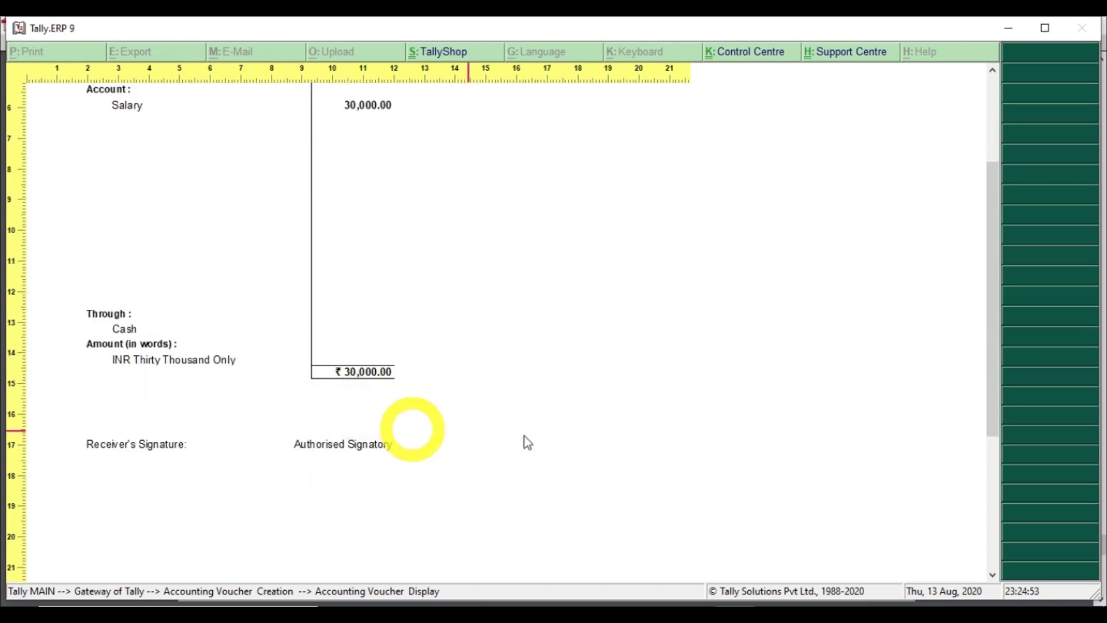
pyautogui.scroll(4, 524, 442)
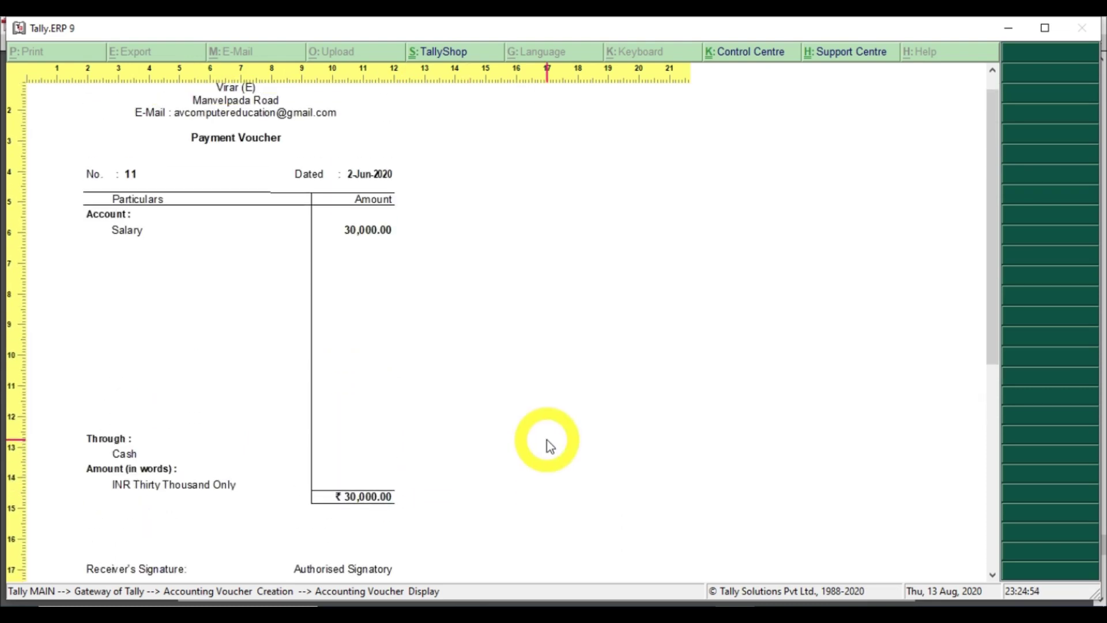
pyautogui.click(318, 268)
pyautogui.press('Escape')
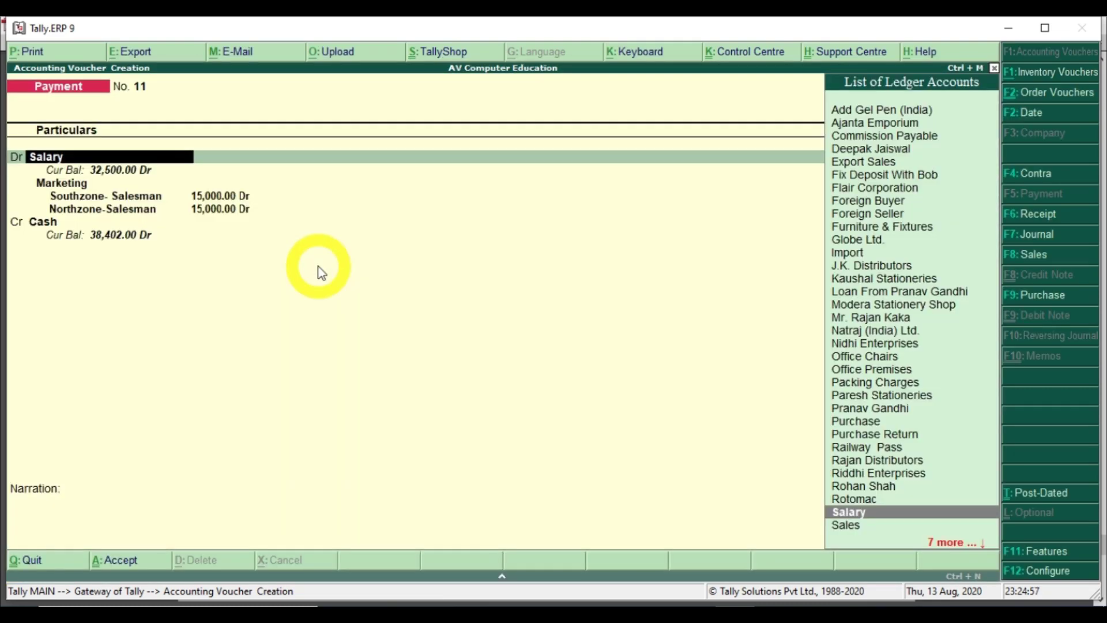
# Review the Salary debit line with its Marketing allocation and save the payment voucher
pyautogui.press('Return')
pyautogui.press('Return')
pyautogui.press('Return')
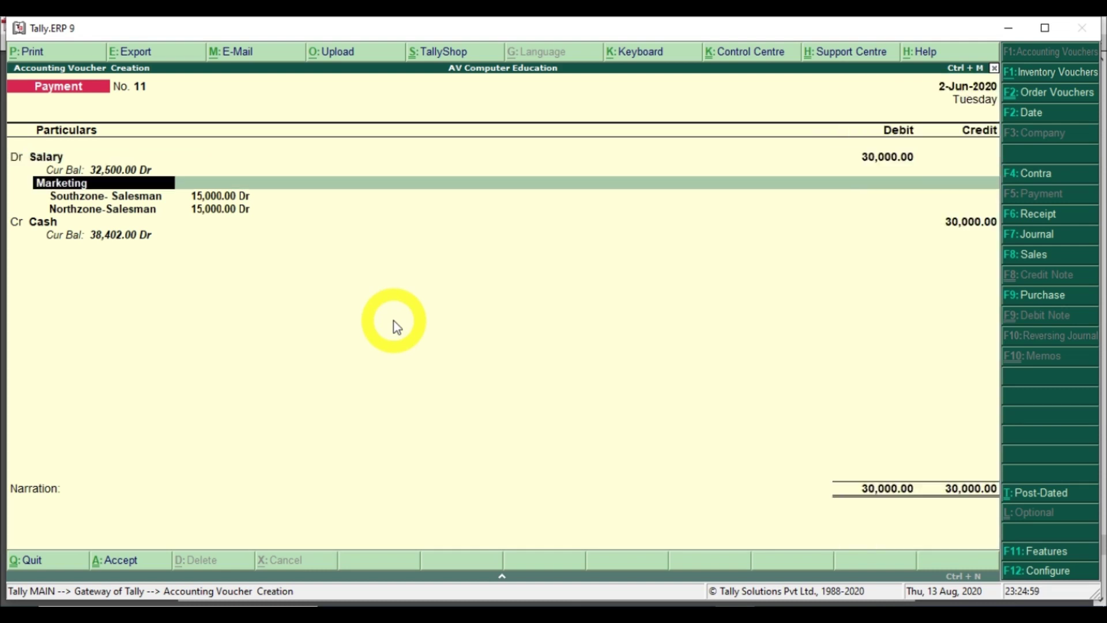
pyautogui.hotkey('ctrl', 'a')
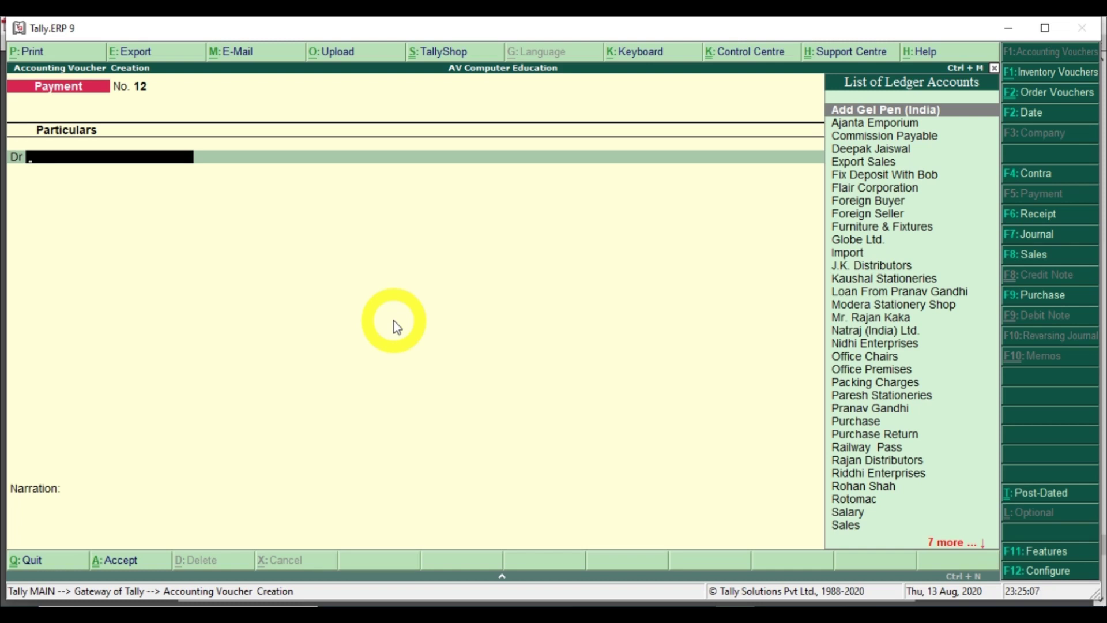
# Debit Salary with 30000 in the new payment voucher and open its cost centre allocations
pyautogui.write('sal')
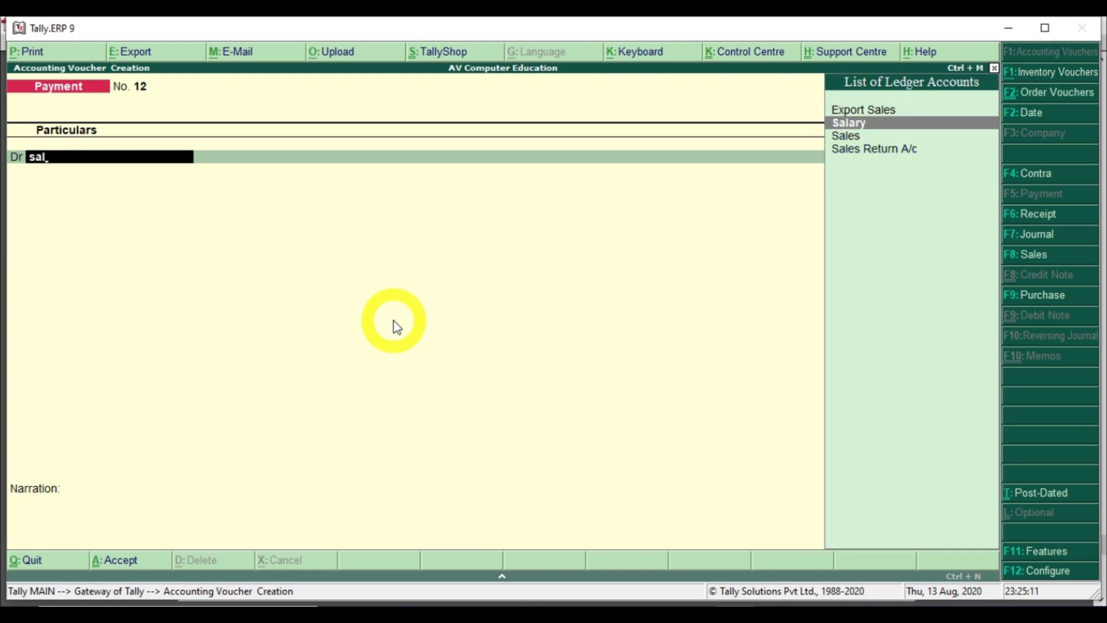
pyautogui.press('Return')
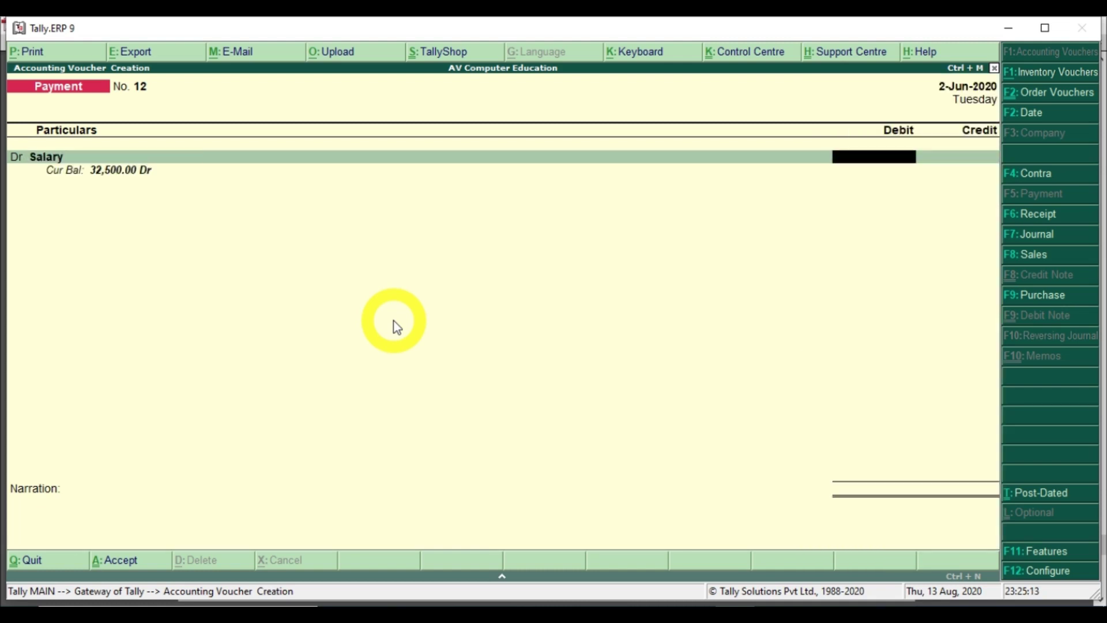
pyautogui.write('30000')
pyautogui.press('Return')
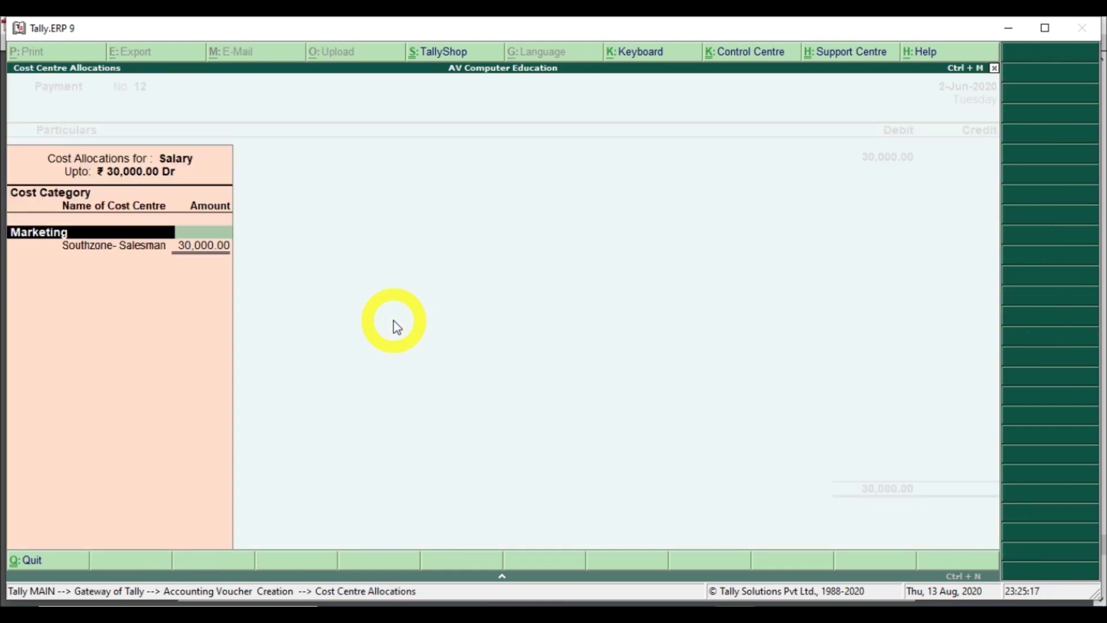
# Choose the Administration cost category and allocate 15000 of the salary to the Accountant cost centre
pyautogui.write('A')
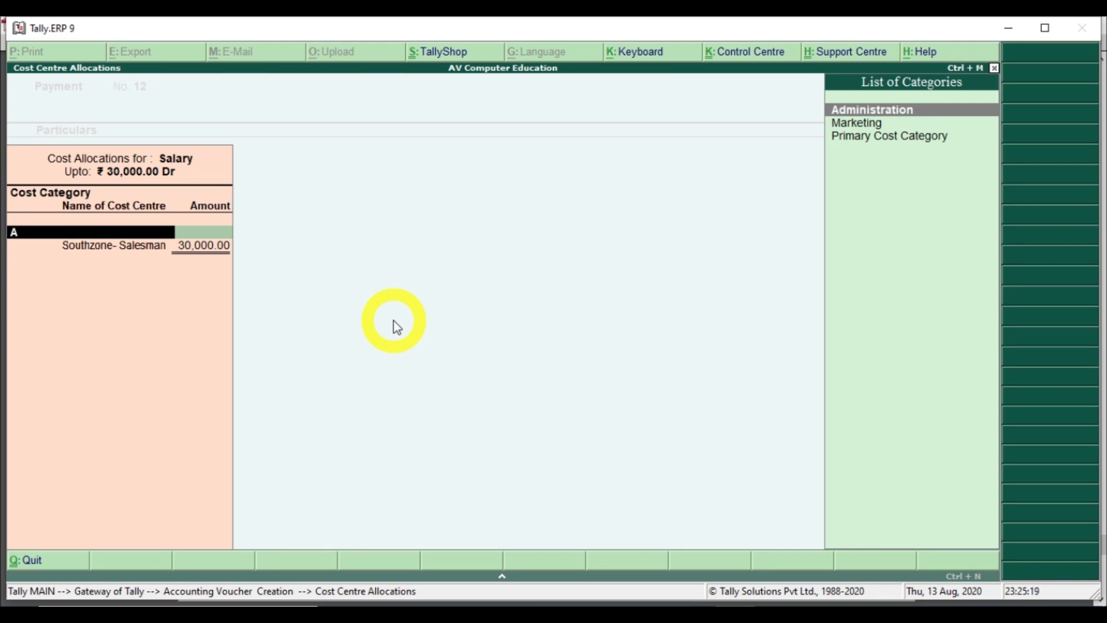
pyautogui.press('Return')
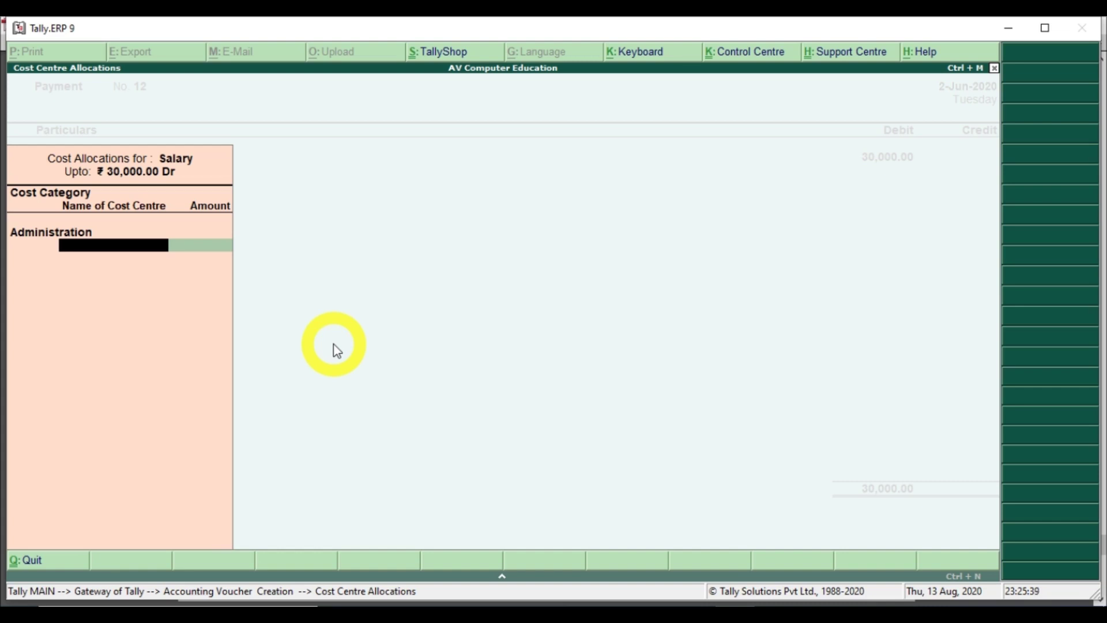
pyautogui.write('A')
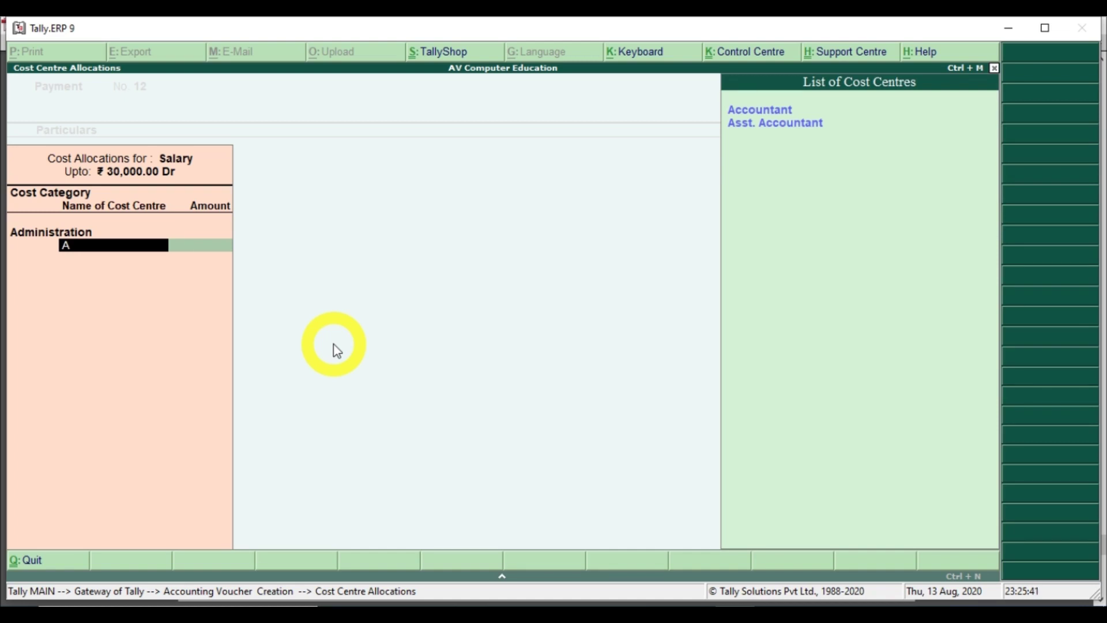
pyautogui.press('Return')
pyautogui.write('15000')
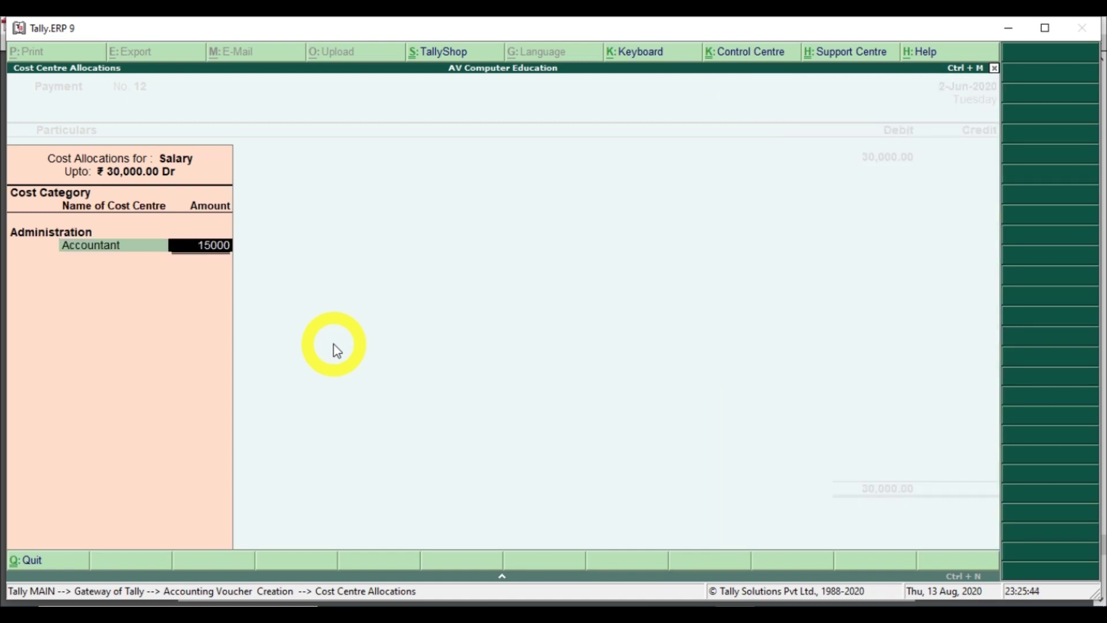
pyautogui.press('Return')
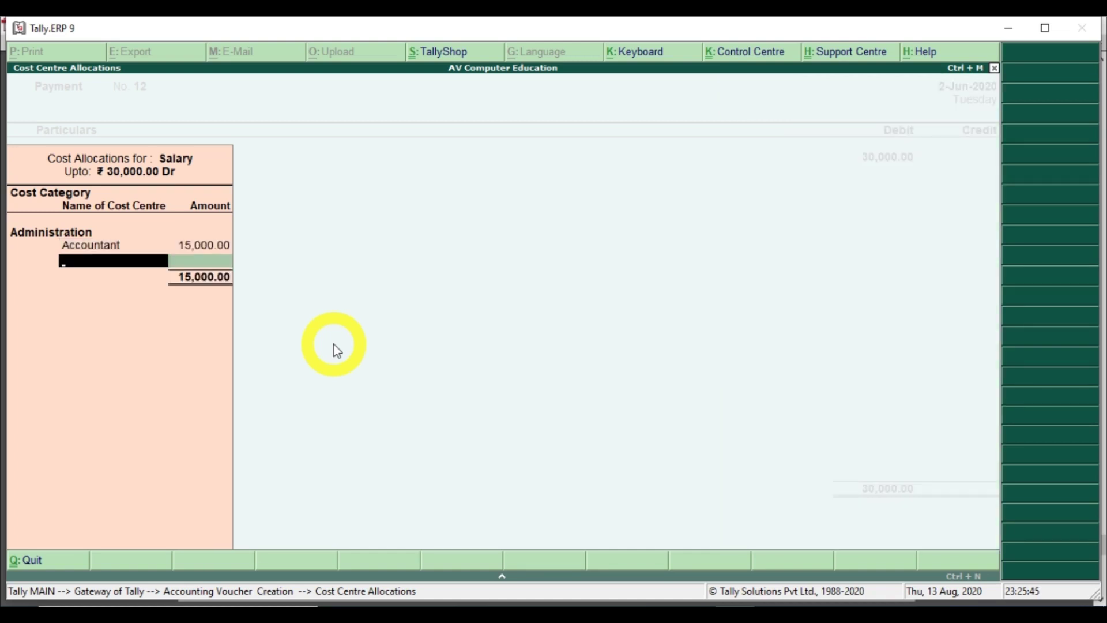
# Allocate the remaining 15,000 to the Asst. Accountant cost centre and finish the Administration allocation
pyautogui.write('As')
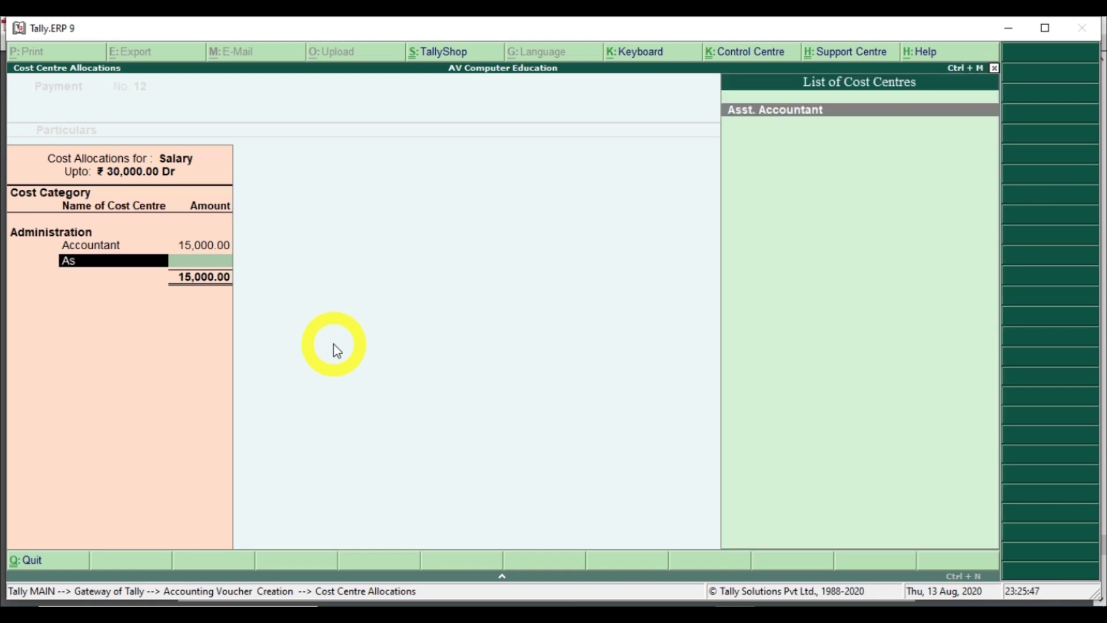
pyautogui.press('Return')
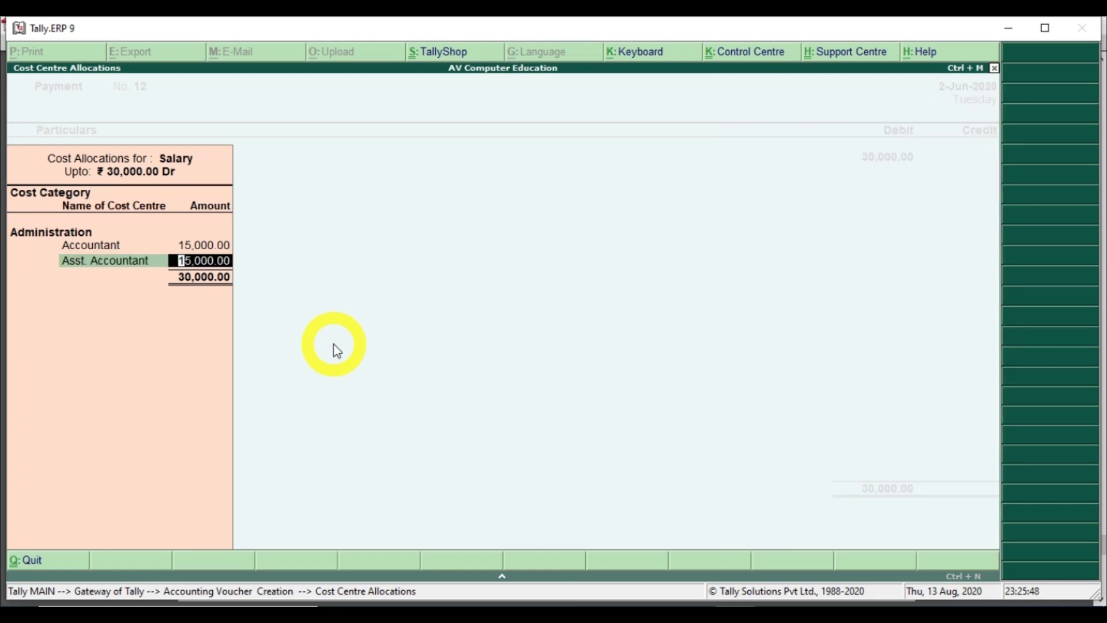
pyautogui.press('Return')
pyautogui.press('Return')
# Credit Cash with 30,000, leave the narration blank and save the Administration salary voucher
pyautogui.press('Return')
pyautogui.press('Return')
pyautogui.press('Return')
pyautogui.press('Return')
pyautogui.press('Return')
pyautogui.press('Return')
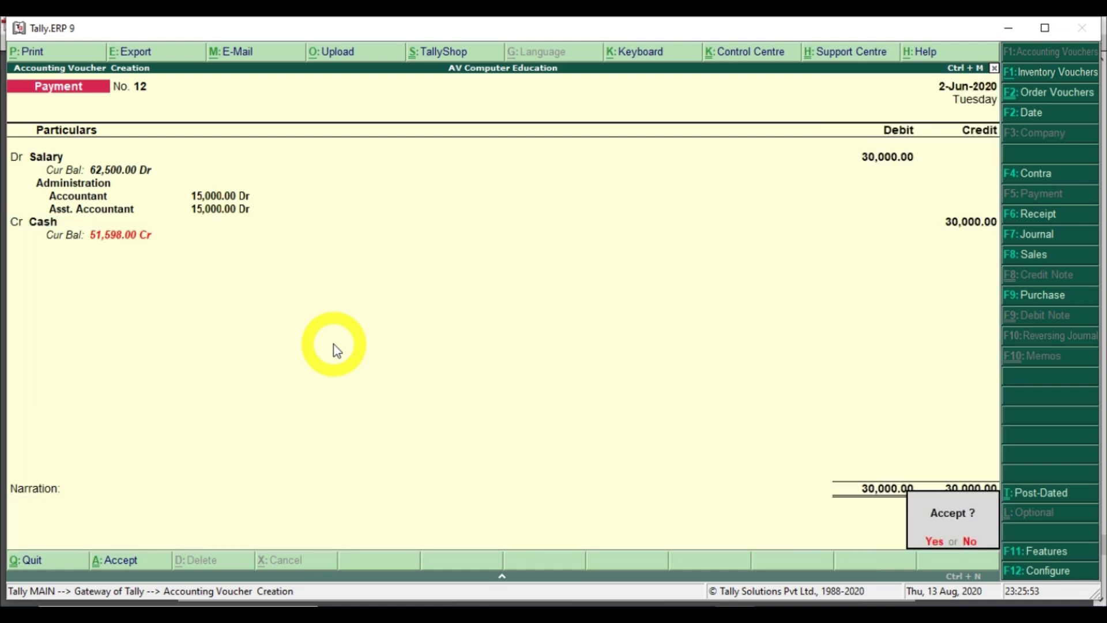
pyautogui.press('Return')
# Create another payment entry debiting Salary with 30000 and open its cost centre allocations
pyautogui.write('Sal')
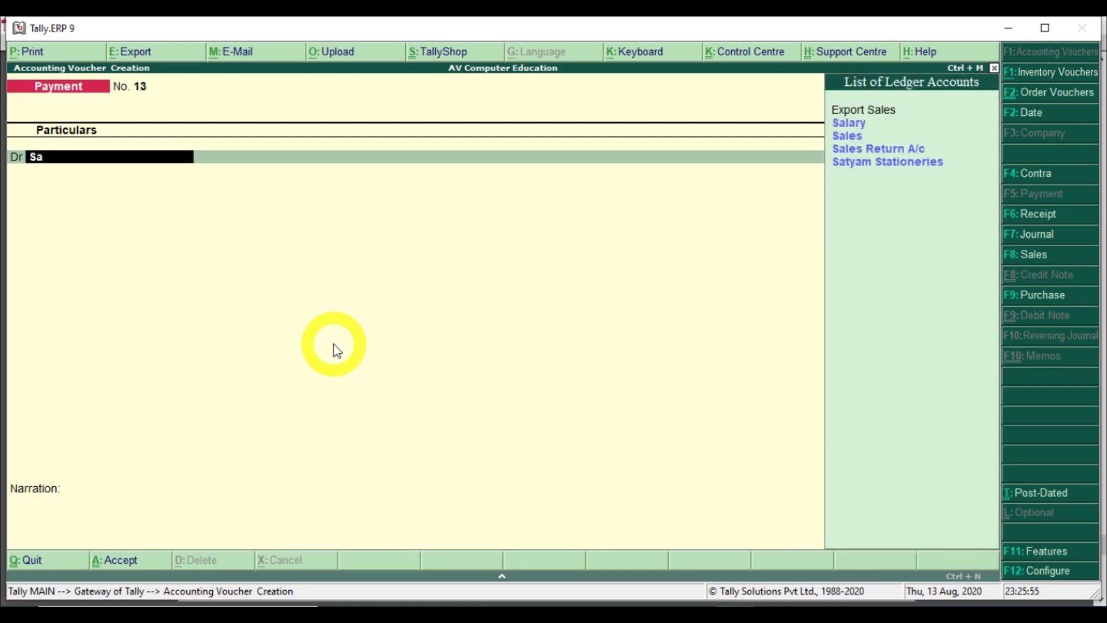
pyautogui.press('Return')
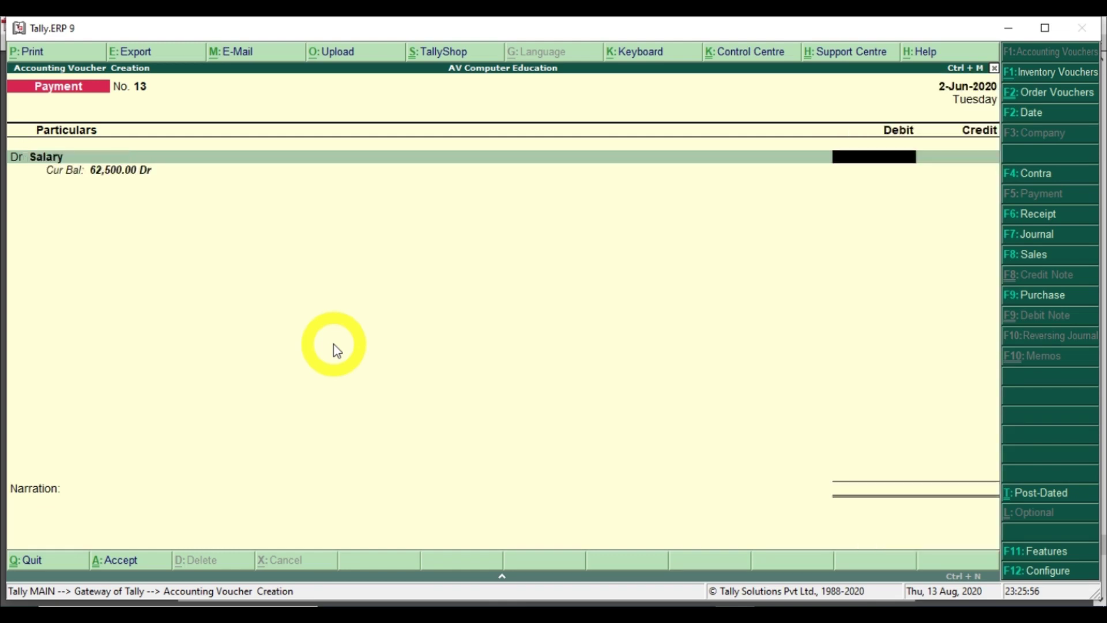
pyautogui.write('30000')
pyautogui.press('Return')
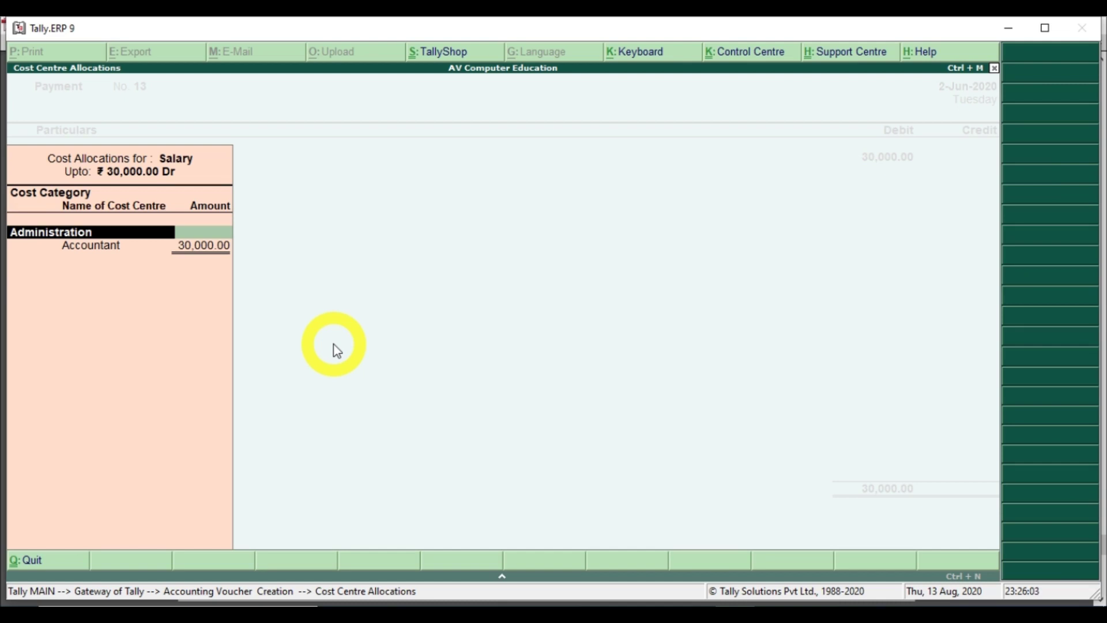
# Choose the Production cost category and allocate 15,000 of the salary to the Sr. Supervisor cost centre
pyautogui.write('P')
pyautogui.press('Down')
pyautogui.press('Return')
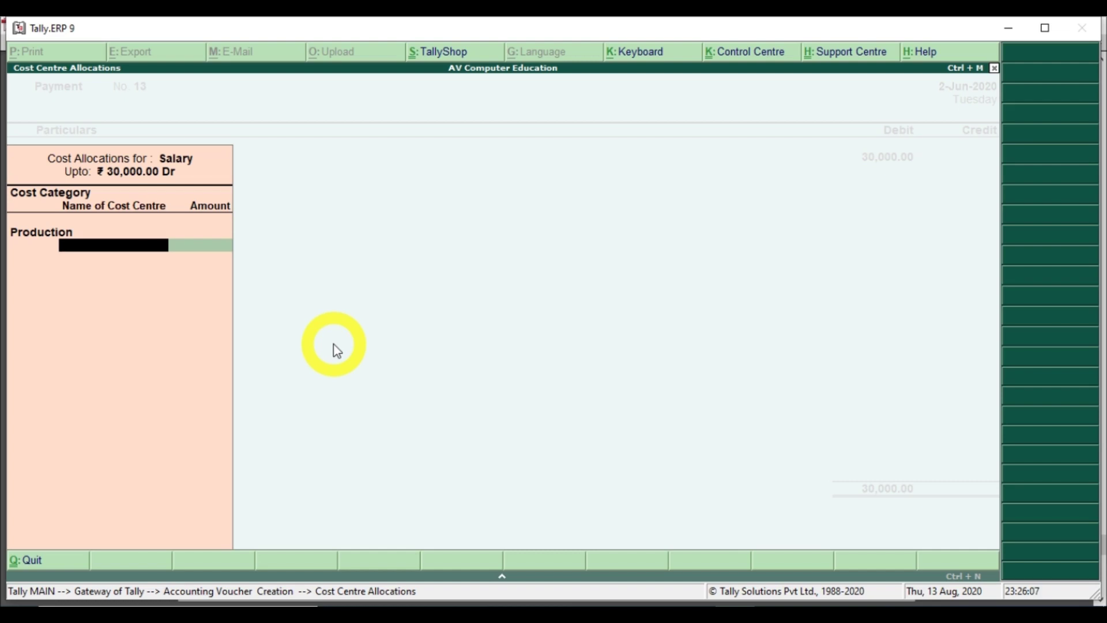
pyautogui.write('Sr')
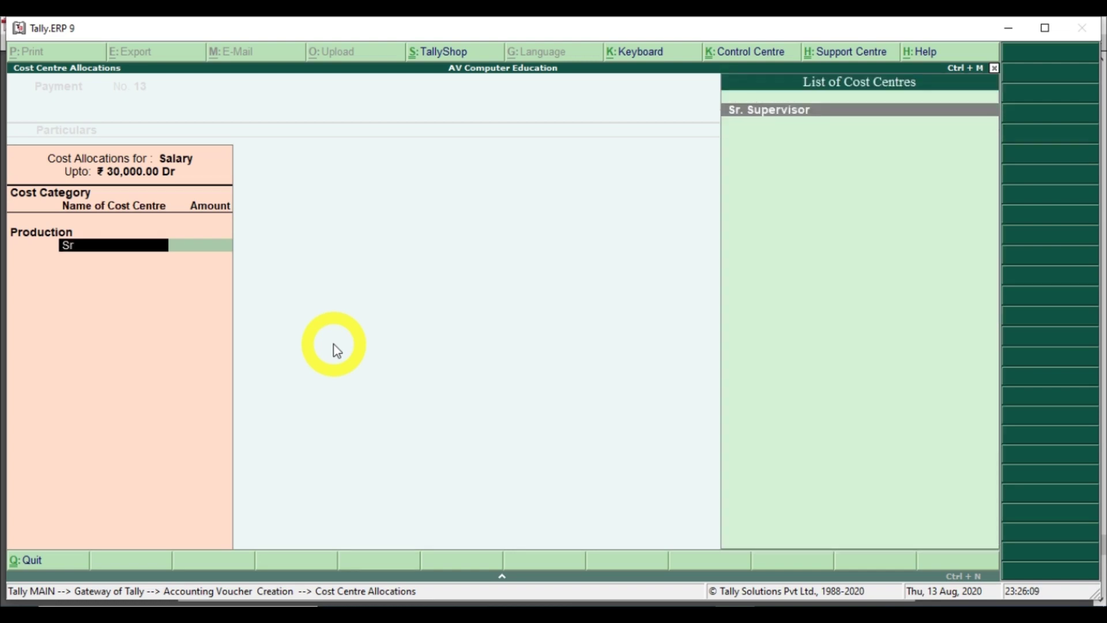
pyautogui.press('Return')
pyautogui.write('15')
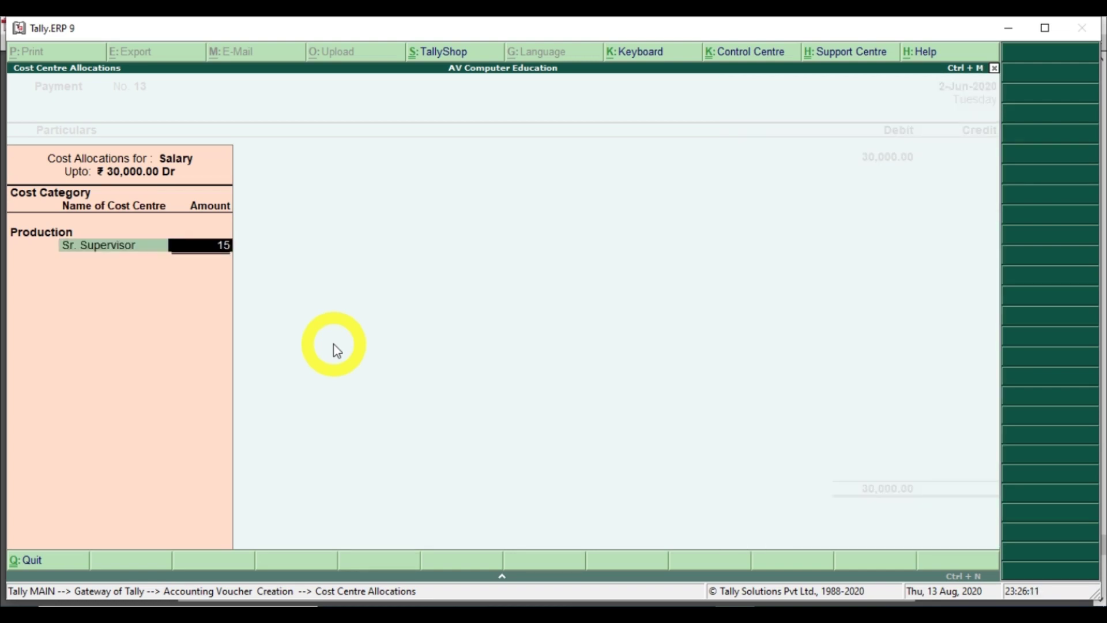
pyautogui.write(',0000')
pyautogui.press('Return')
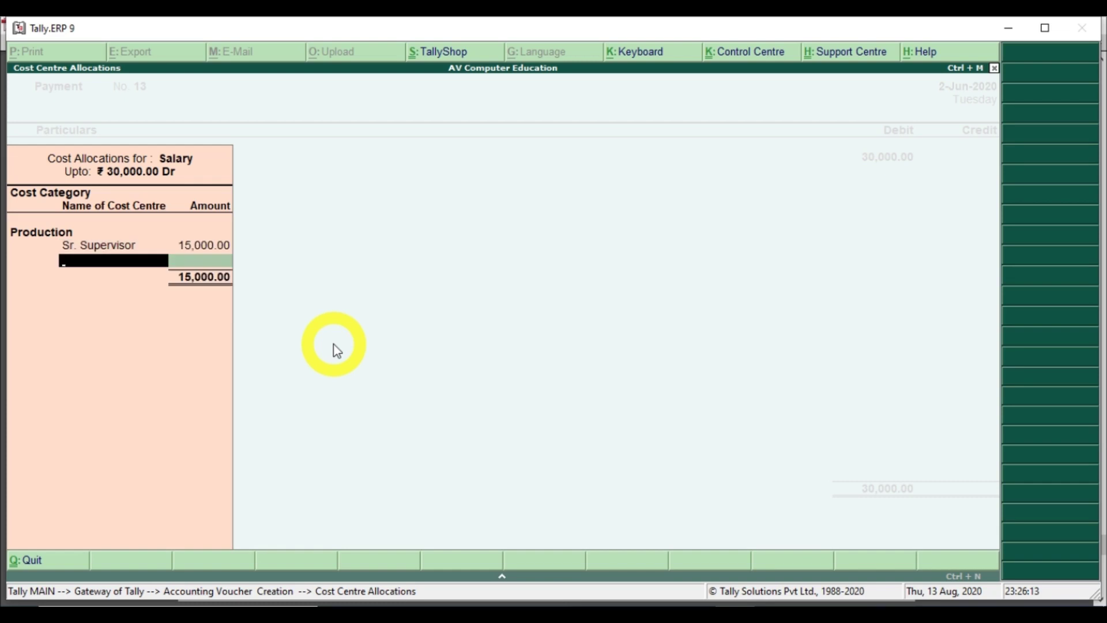
# Allocate the remaining 15,000 to the Jr. Supervisor cost centre and finish the Production allocation
pyautogui.write('J')
pyautogui.press('Return')
pyautogui.press('Return')
pyautogui.press('Return')
# Credit Cash with 30,000, leave the narration blank and save the Production salary voucher
pyautogui.press('Return')
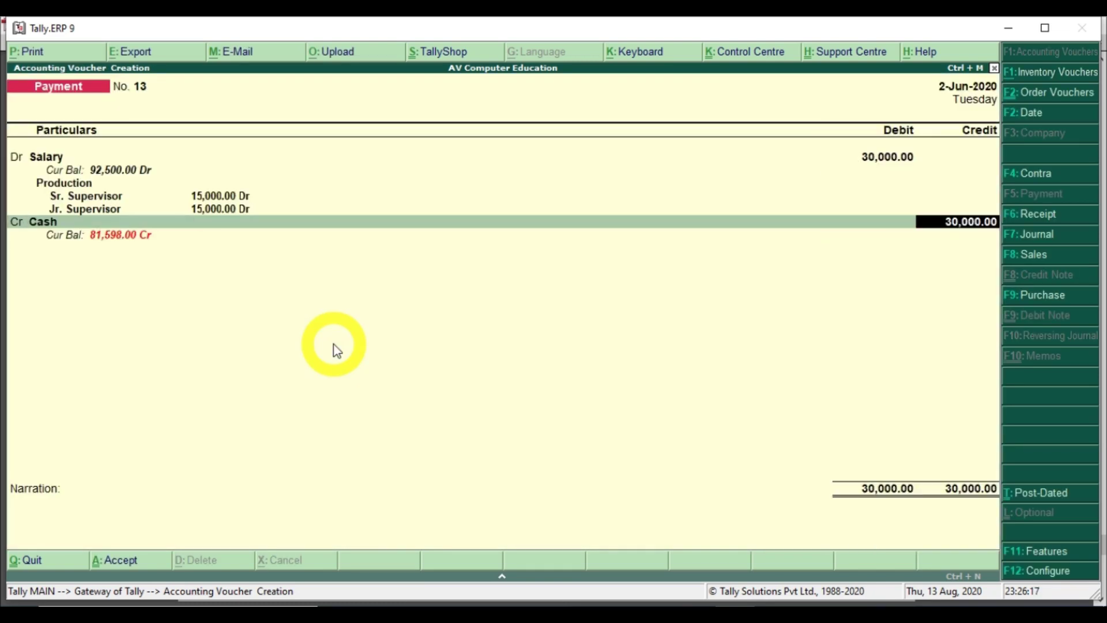
pyautogui.press('Return')
pyautogui.press('Return')
pyautogui.press('Return')
pyautogui.press('Return')
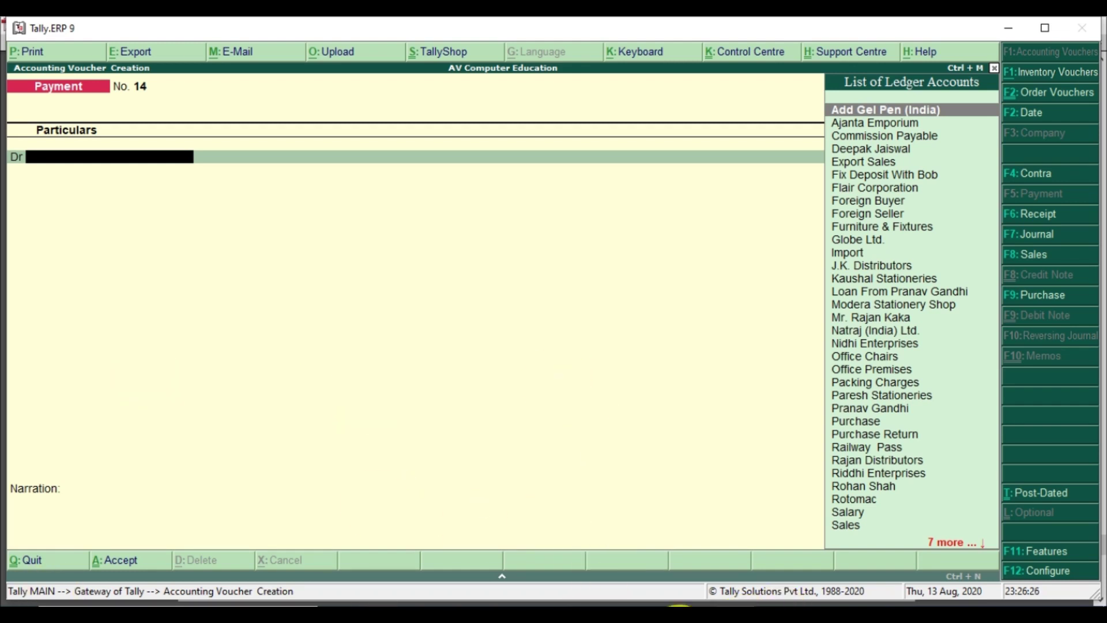
# Switch to tally part 2.pdf in Adobe Reader and consult the Project Expenses exercise with its cost centre table
pyautogui.click(698, 606)
pyautogui.scroll(-8, 403, 421)
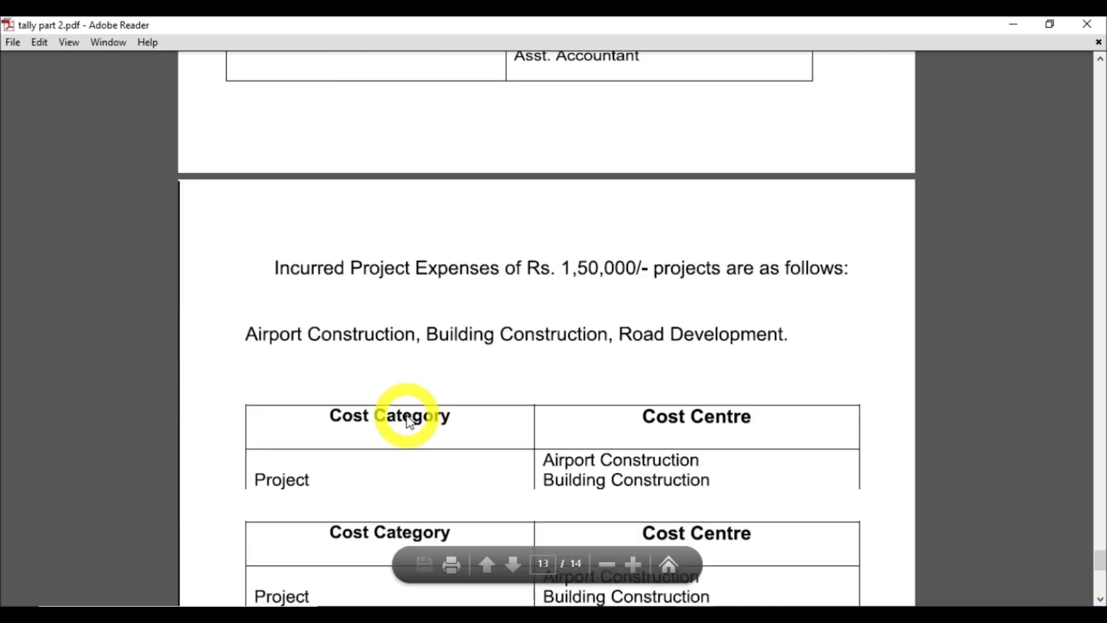
# Check the Project cost centre table, switch back to Tally.ERP 9, and leave the empty payment voucher for the Accounts Info. masters
pyautogui.scroll(-2, 407, 420)
pyautogui.scroll(1, 407, 420)
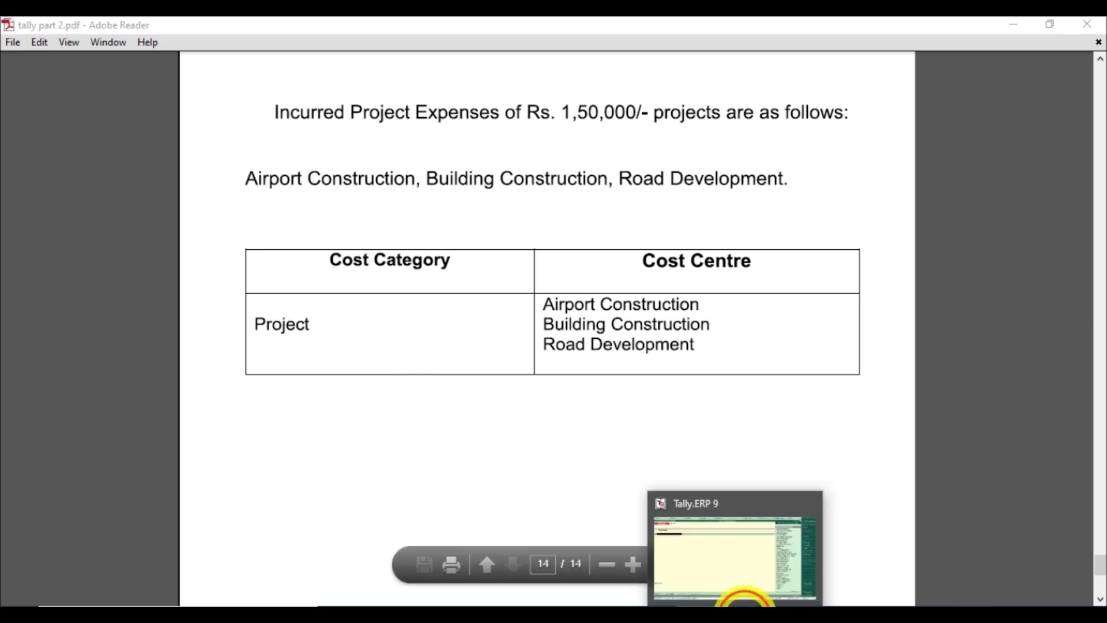
pyautogui.click(742, 600)
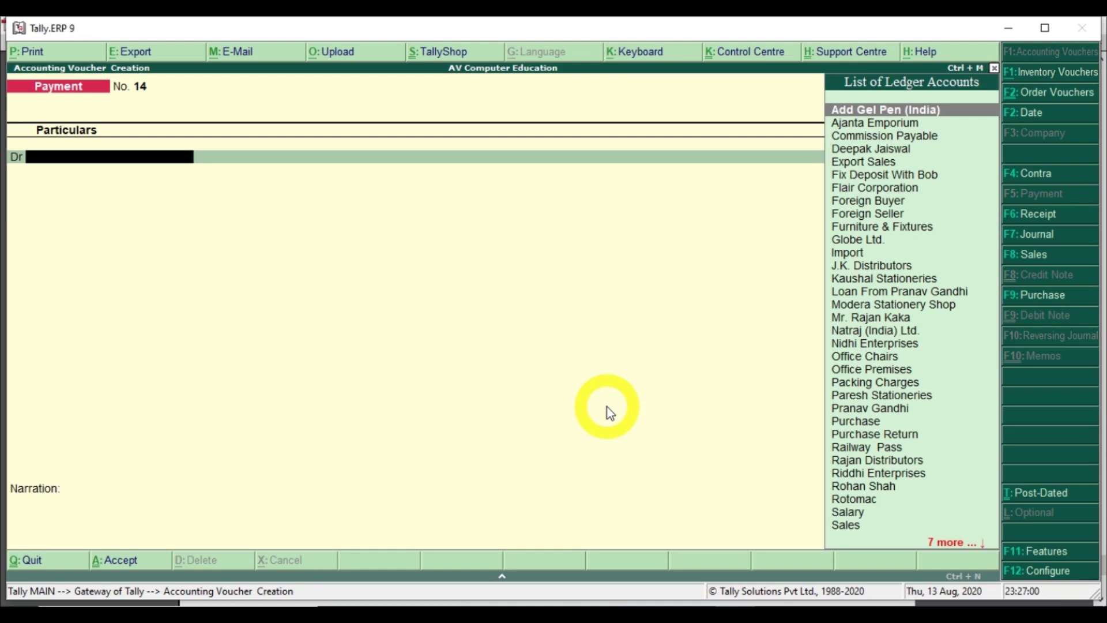
pyautogui.press('Escape')
pyautogui.press('Up')
pyautogui.press('Up')
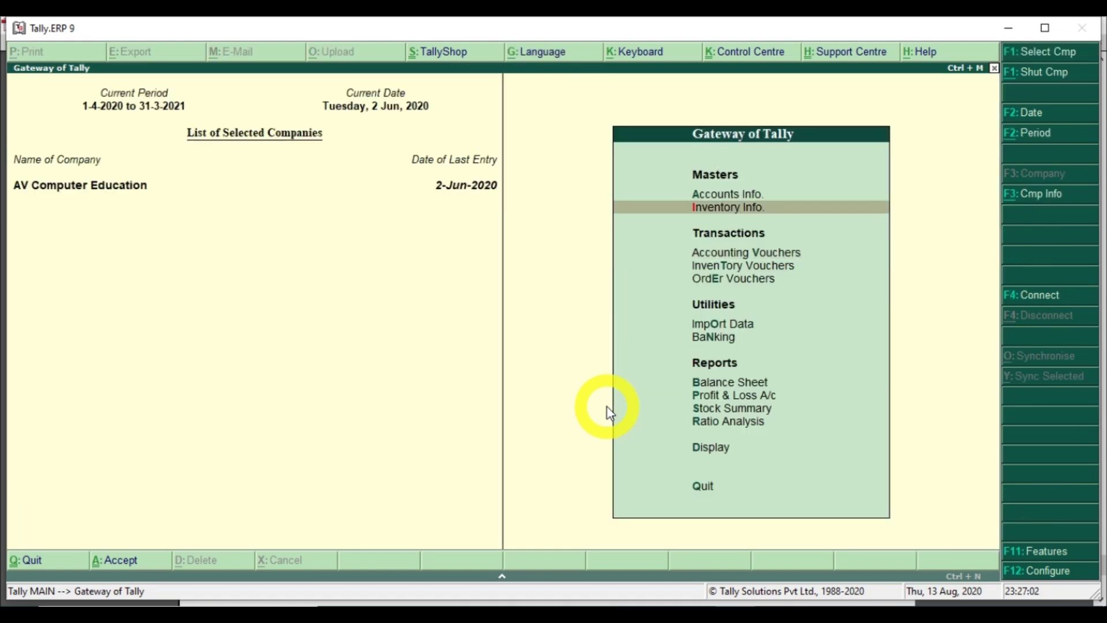
pyautogui.press('Return')
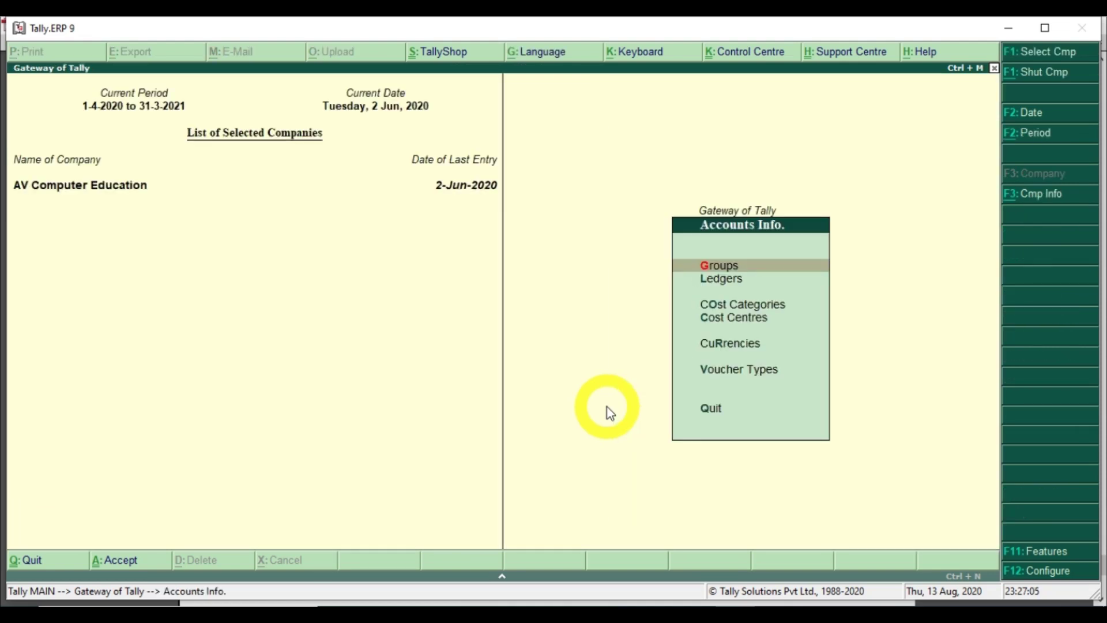
# Create a single cost category named Project, keeping revenue item allocation at Yes and non-revenue allocation at No
pyautogui.press('Down')
pyautogui.press('Down')
pyautogui.press('Return')
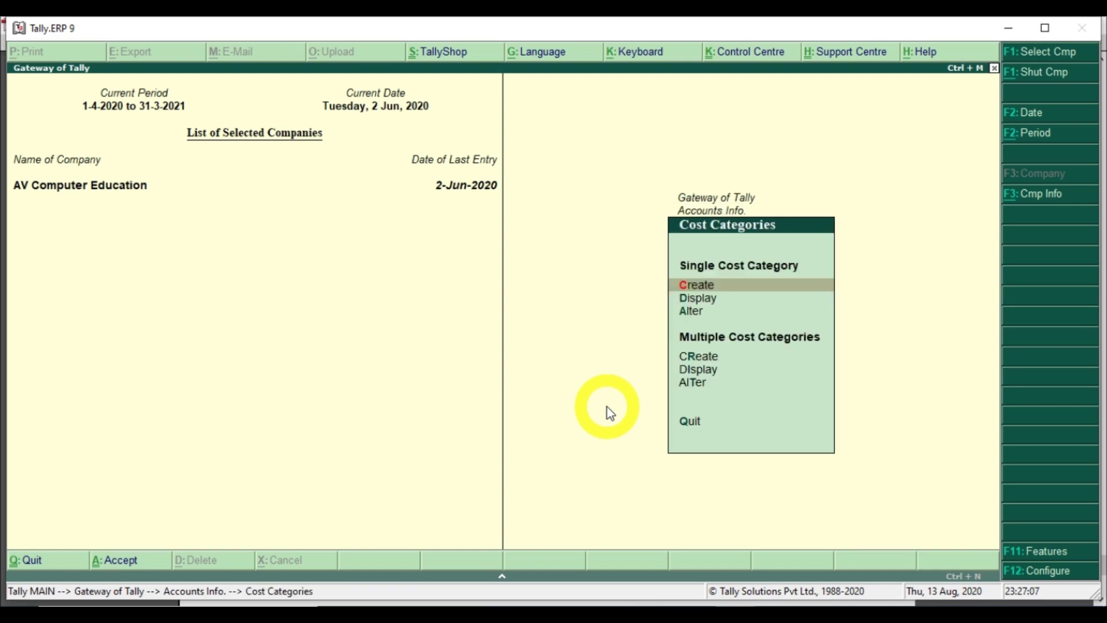
pyautogui.press('Return')
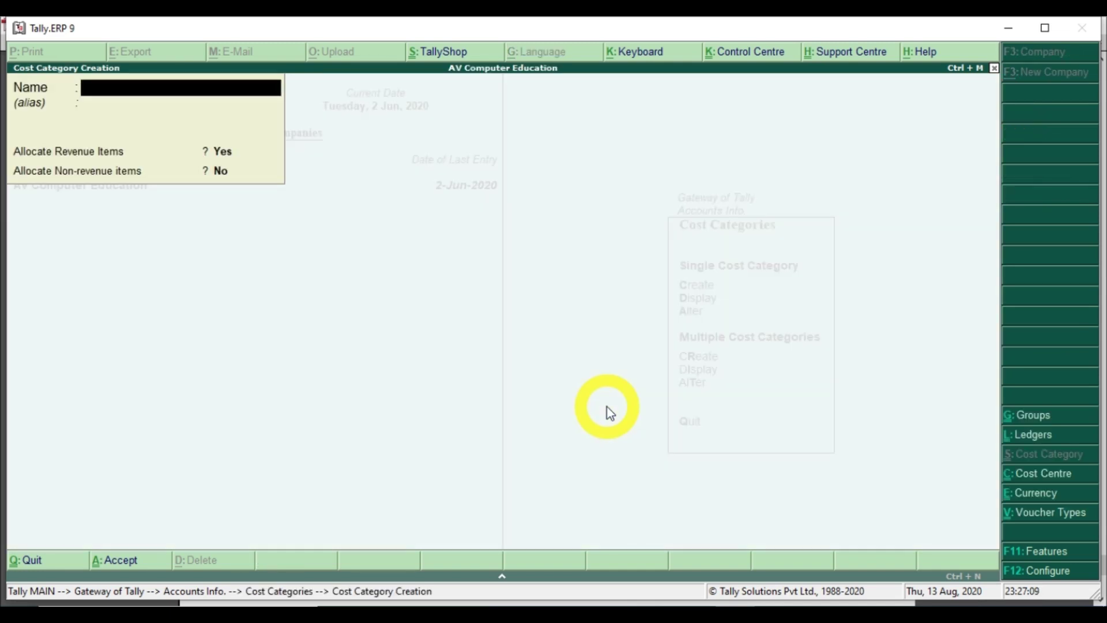
pyautogui.write('Project')
pyautogui.press('Return')
pyautogui.press('Return')
pyautogui.press('Return')
pyautogui.press('Return')
pyautogui.press('Escape')
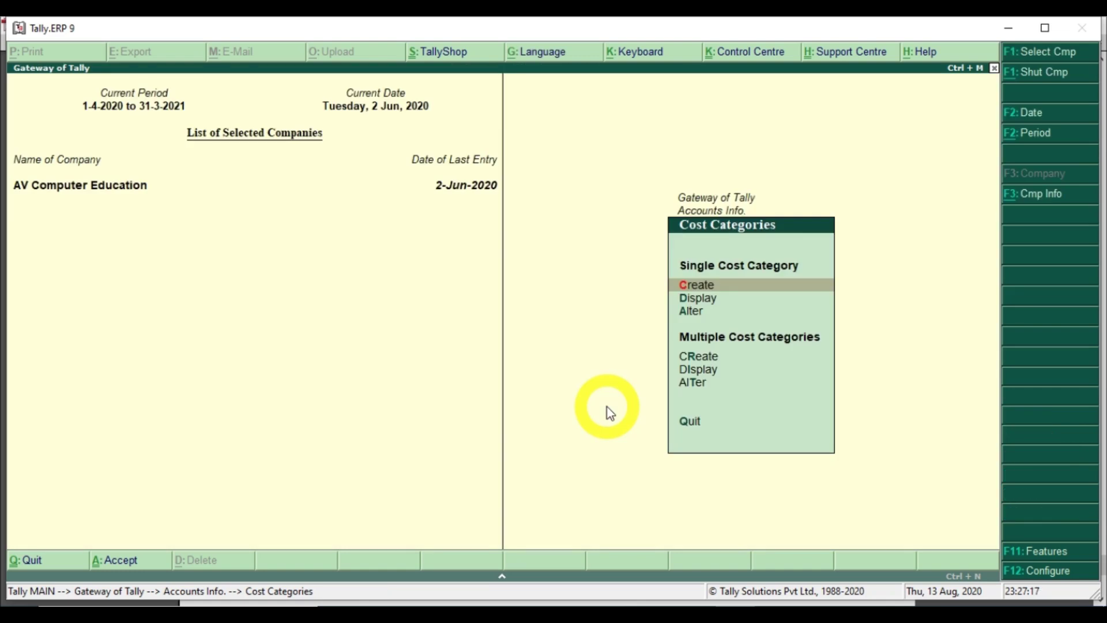
# Leave the cost categories and open the creation form for multiple cost centres
pyautogui.press('Escape')
pyautogui.press('Down')
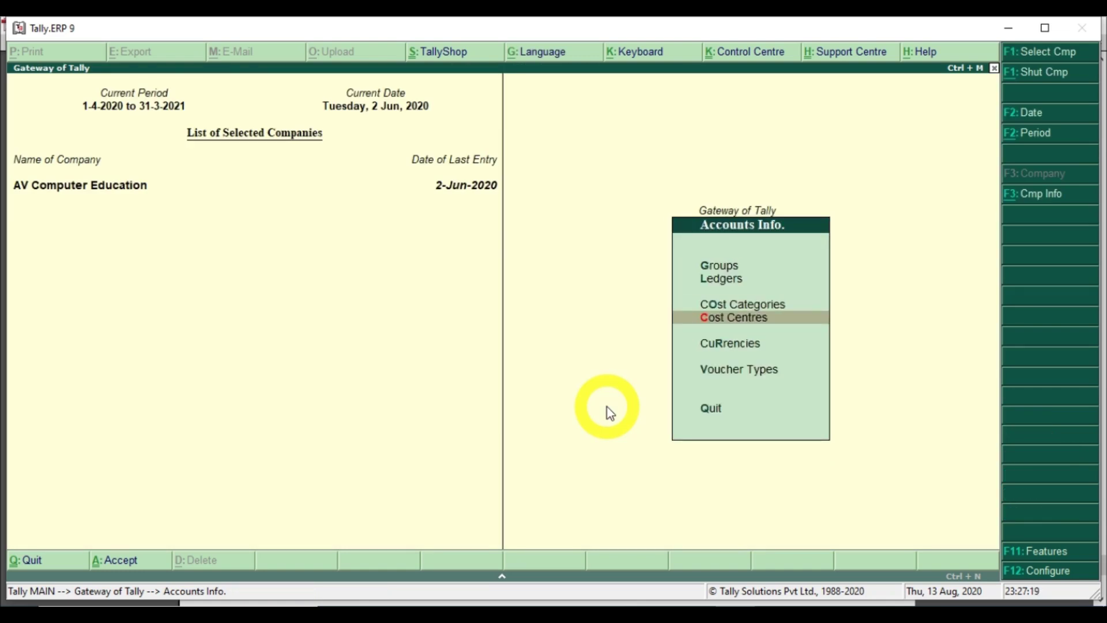
pyautogui.press('Return')
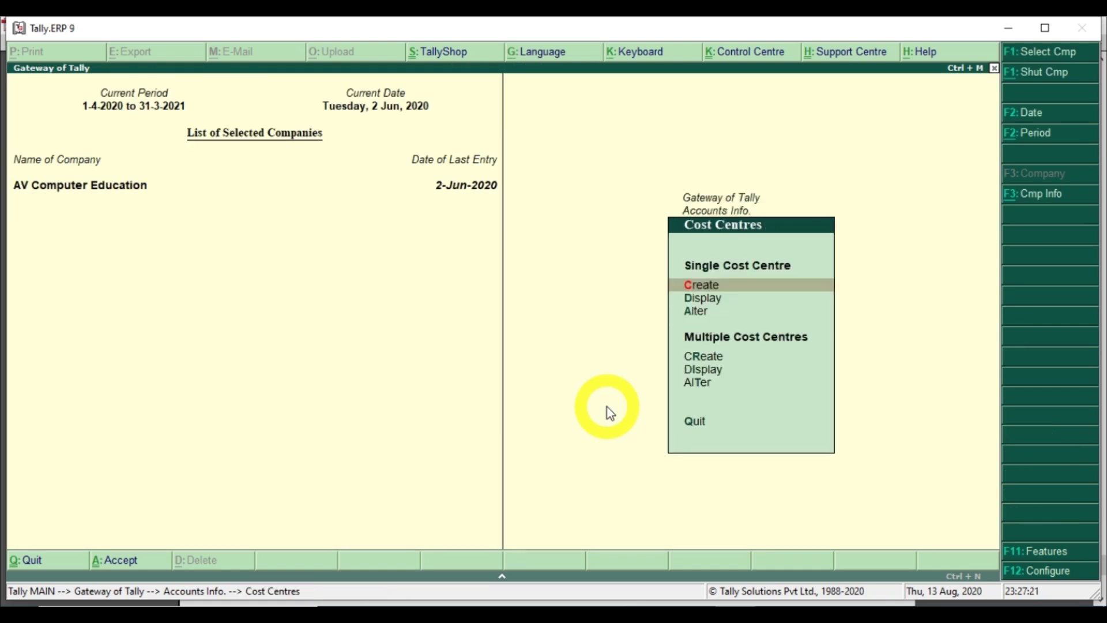
pyautogui.press('Return')
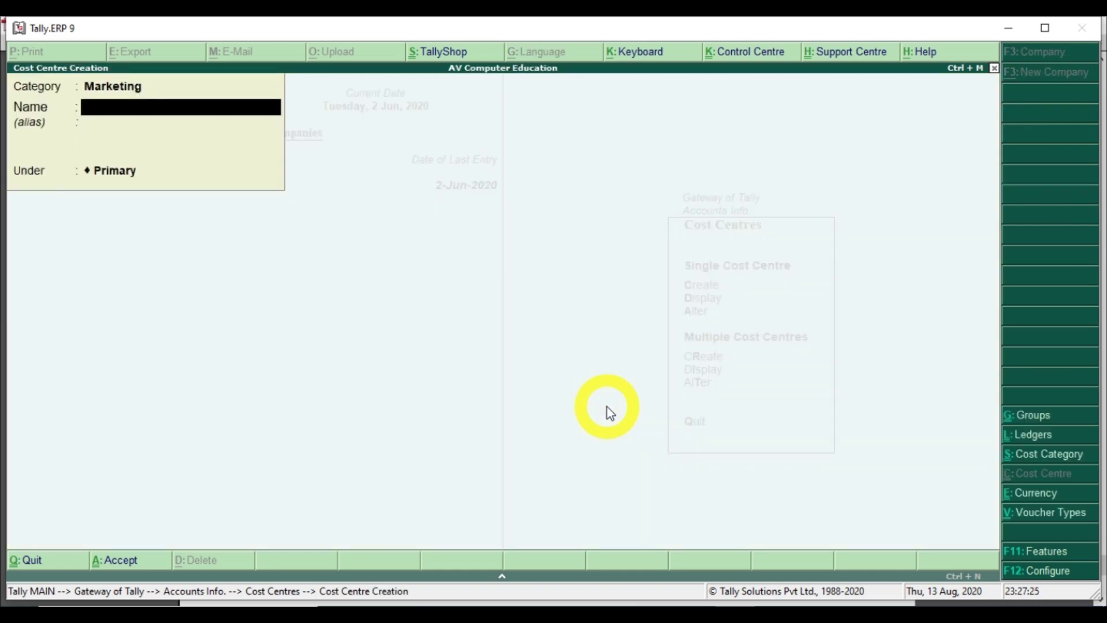
pyautogui.press('Escape')
pyautogui.press('Down')
pyautogui.press('Down')
pyautogui.press('Down')
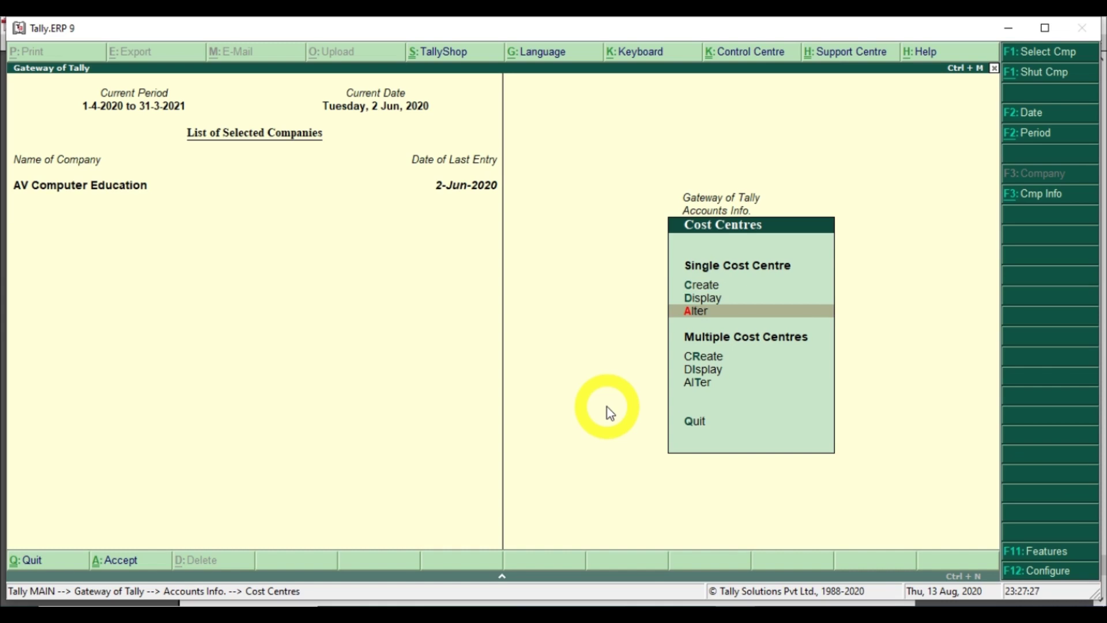
pyautogui.press('Return')
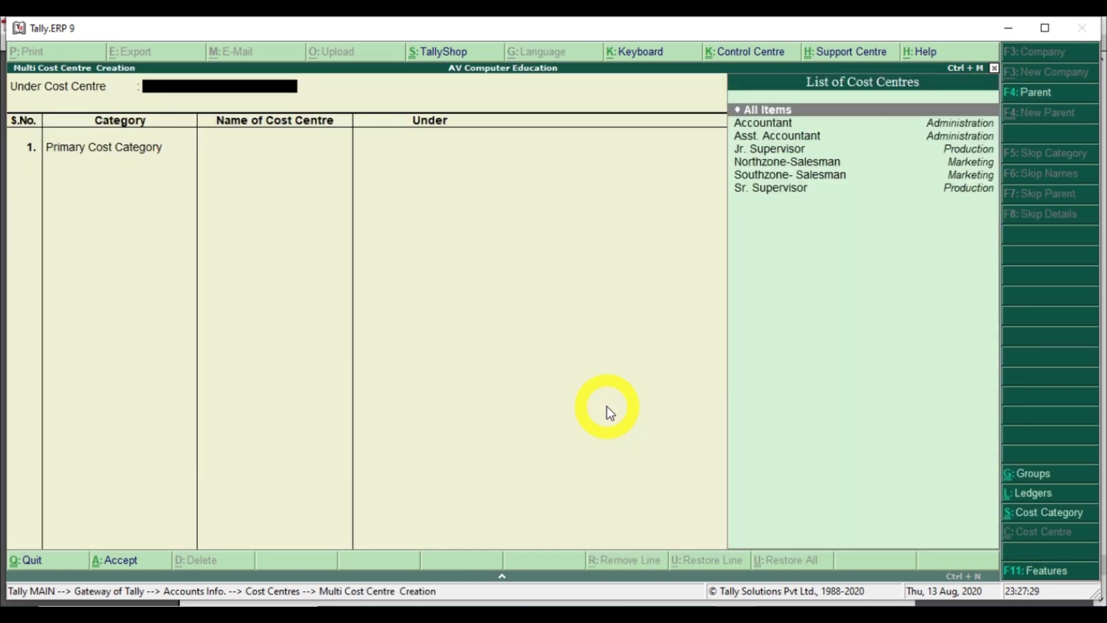
# Set the Under Cost Centre option of the multiple cost centre form to All Items
pyautogui.press('Down')
pyautogui.press('Down')
pyautogui.press('Down')
pyautogui.press('Down')
pyautogui.press('Down')
pyautogui.press('Up')
pyautogui.press('Up')
pyautogui.press('Up')
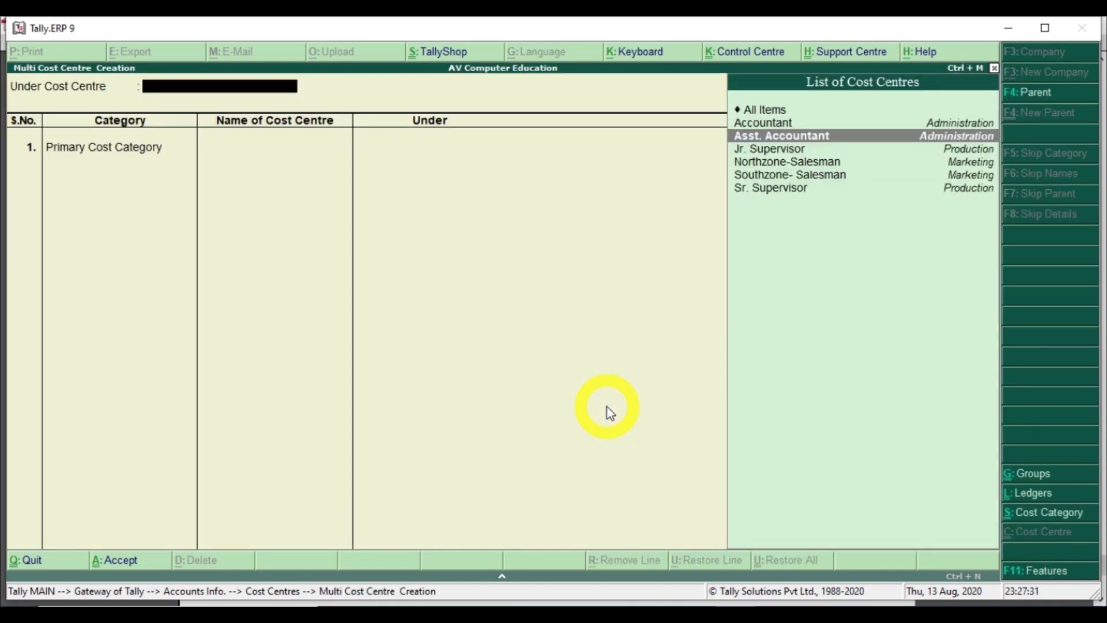
pyautogui.press('Down')
pyautogui.press('Down')
pyautogui.press('Up')
pyautogui.press('Up')
pyautogui.press('Up')
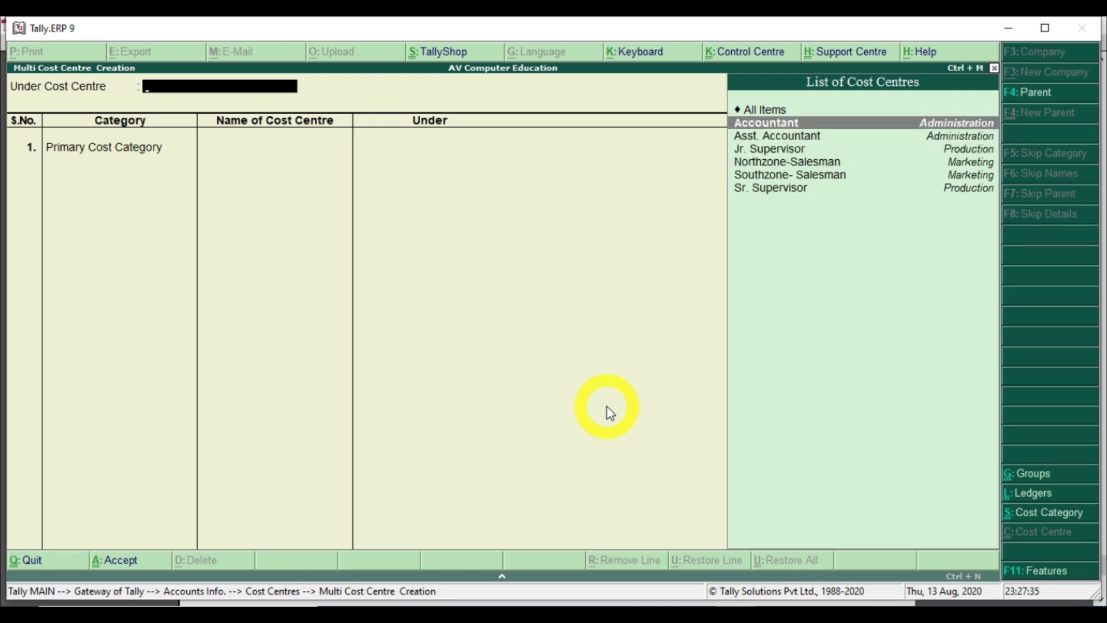
pyautogui.press('Up')
pyautogui.press('Return')
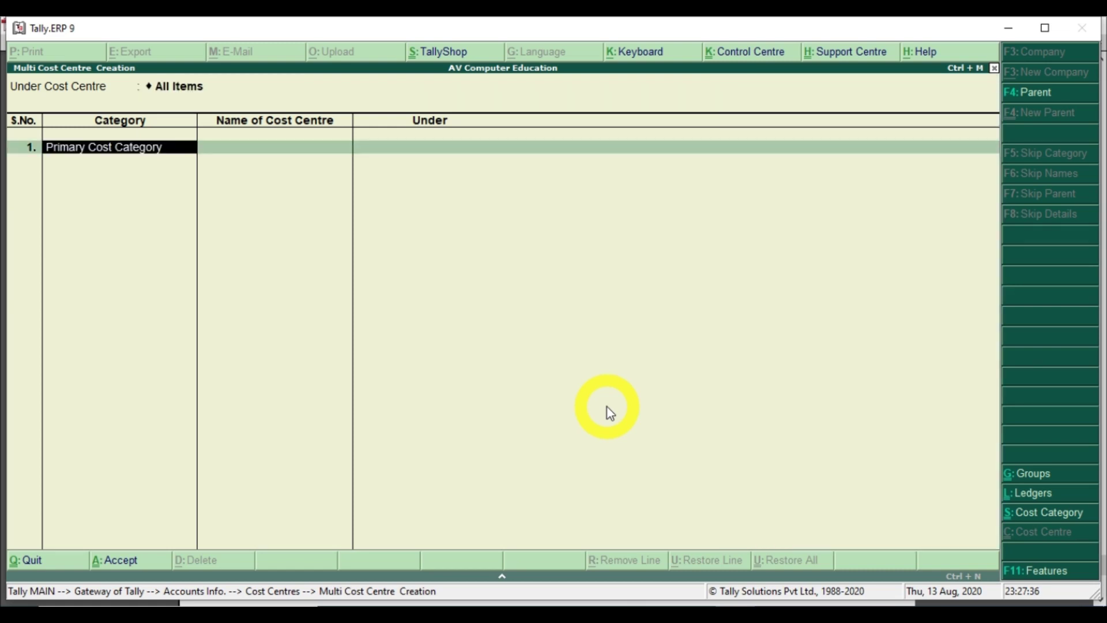
# Add the Airport Construction cost centre in the Project category, placed under Primary
pyautogui.write('P')
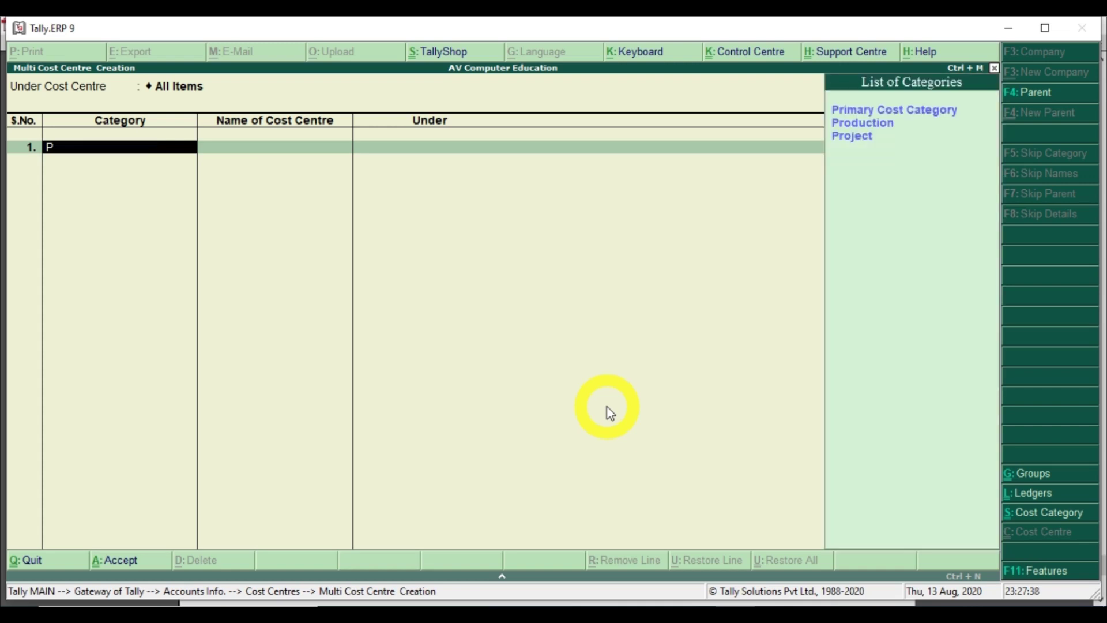
pyautogui.press('Down')
pyautogui.press('Down')
pyautogui.press('Return')
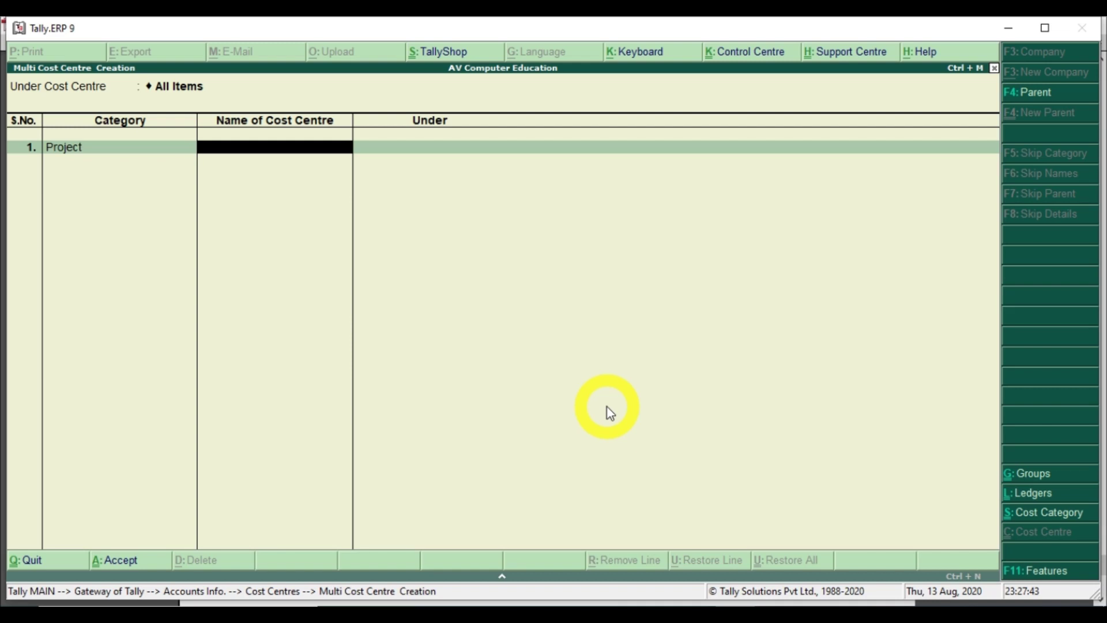
pyautogui.write('Airport Construction')
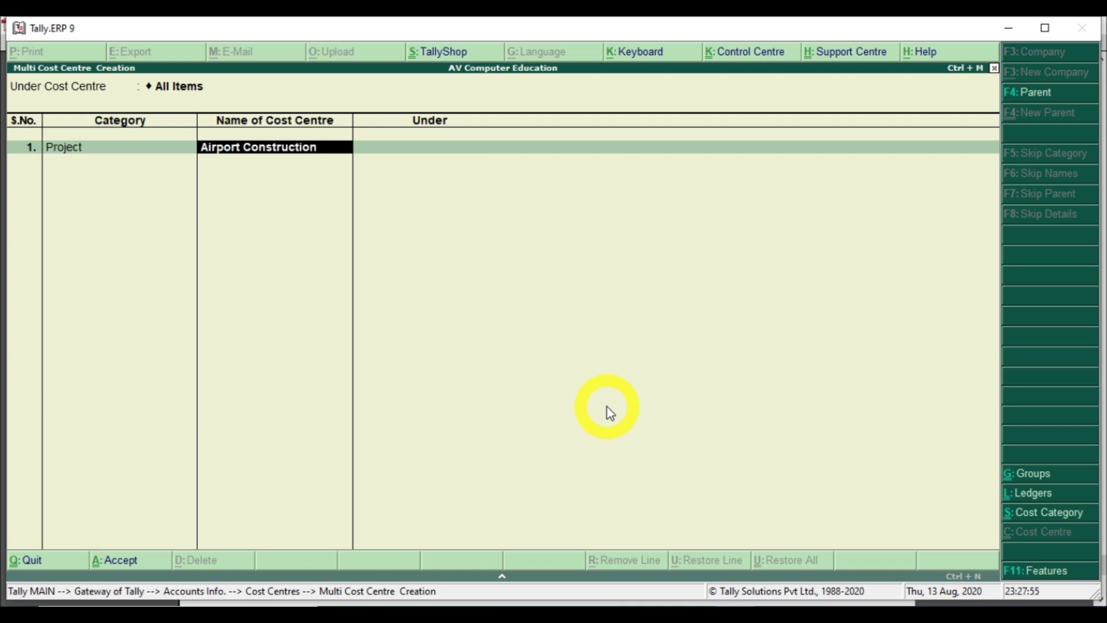
pyautogui.press('Return')
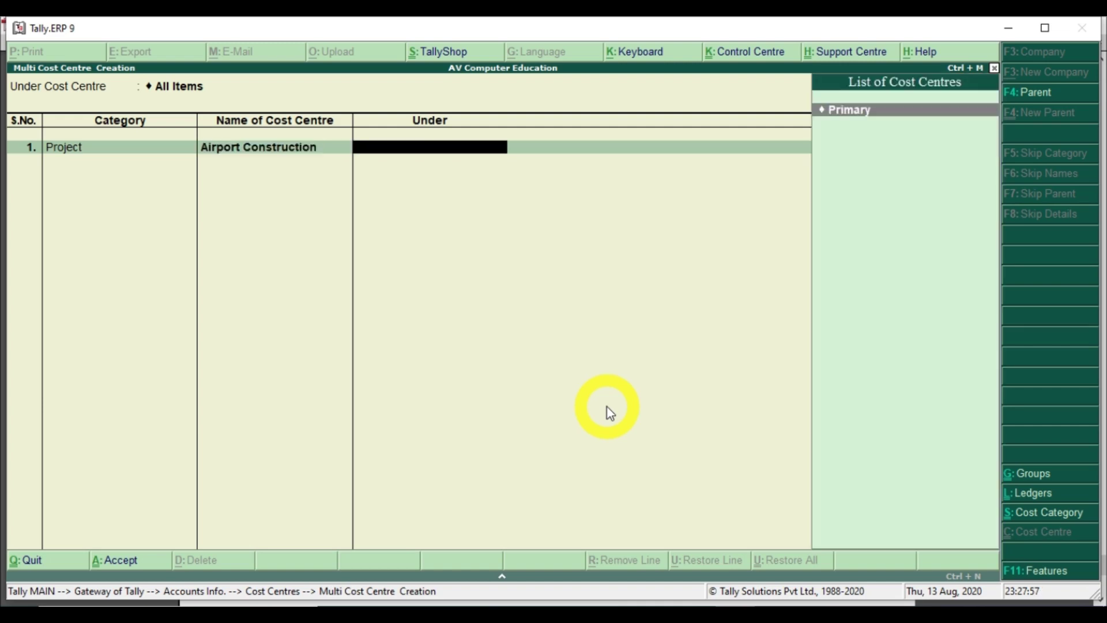
pyautogui.press('Return')
# Add the Building Construction cost centre in the Project category, placed under Primary
pyautogui.write('P')
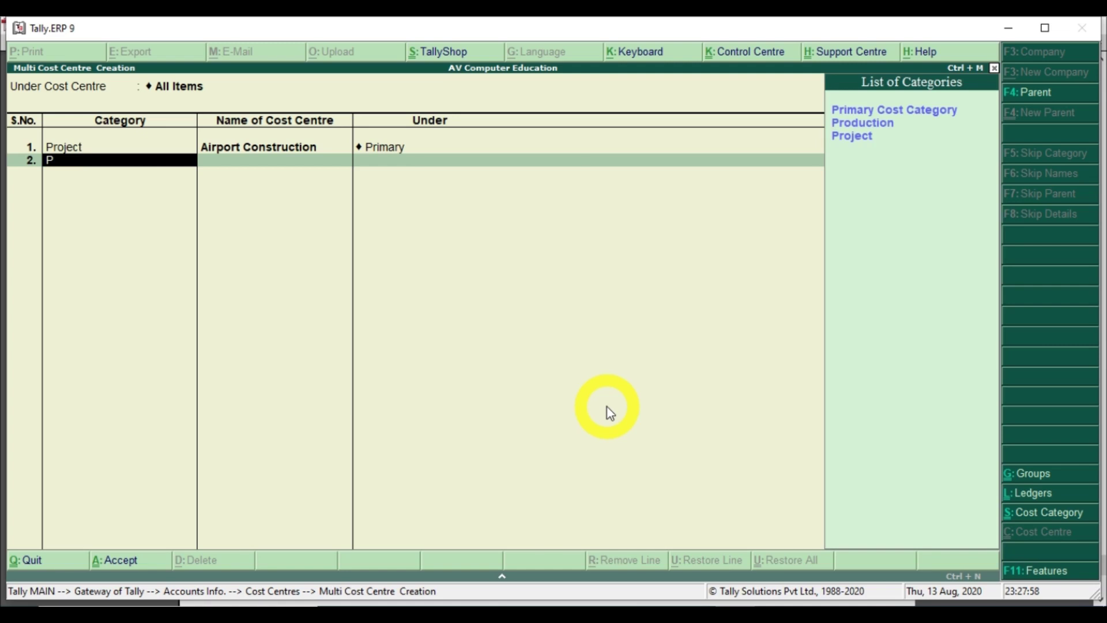
pyautogui.press('Down')
pyautogui.press('Down')
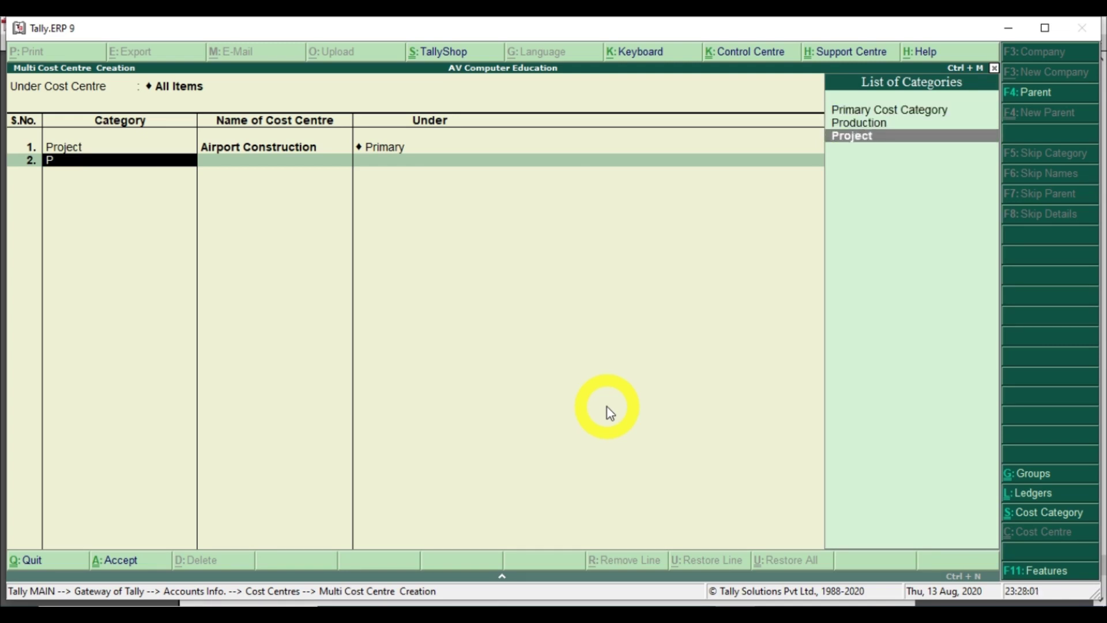
pyautogui.press('Return')
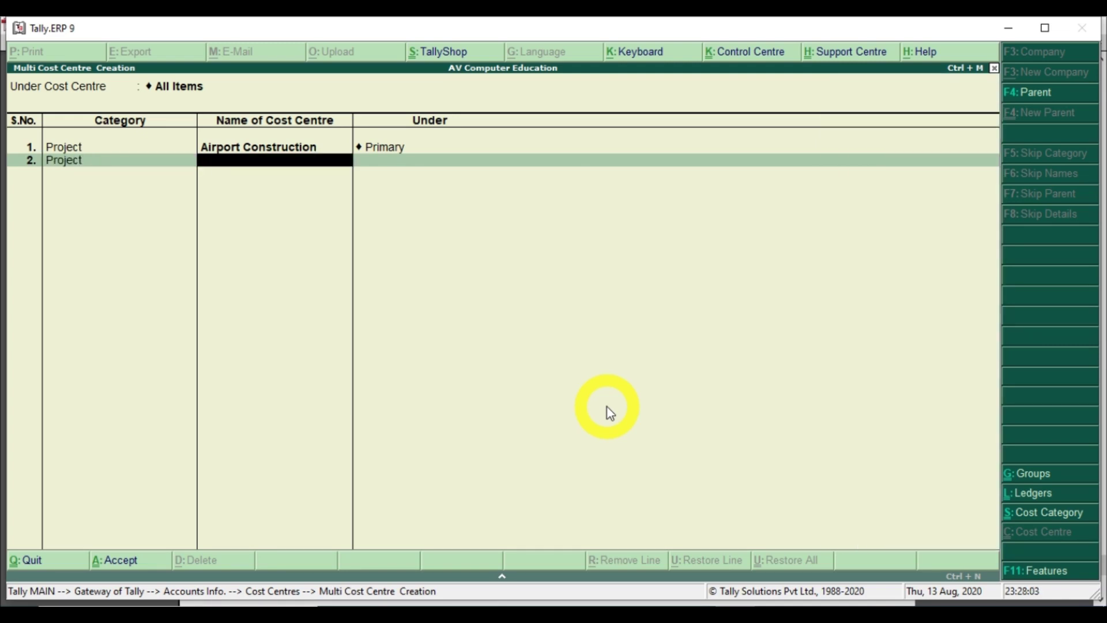
pyautogui.write('Building')
pyautogui.write('Co')
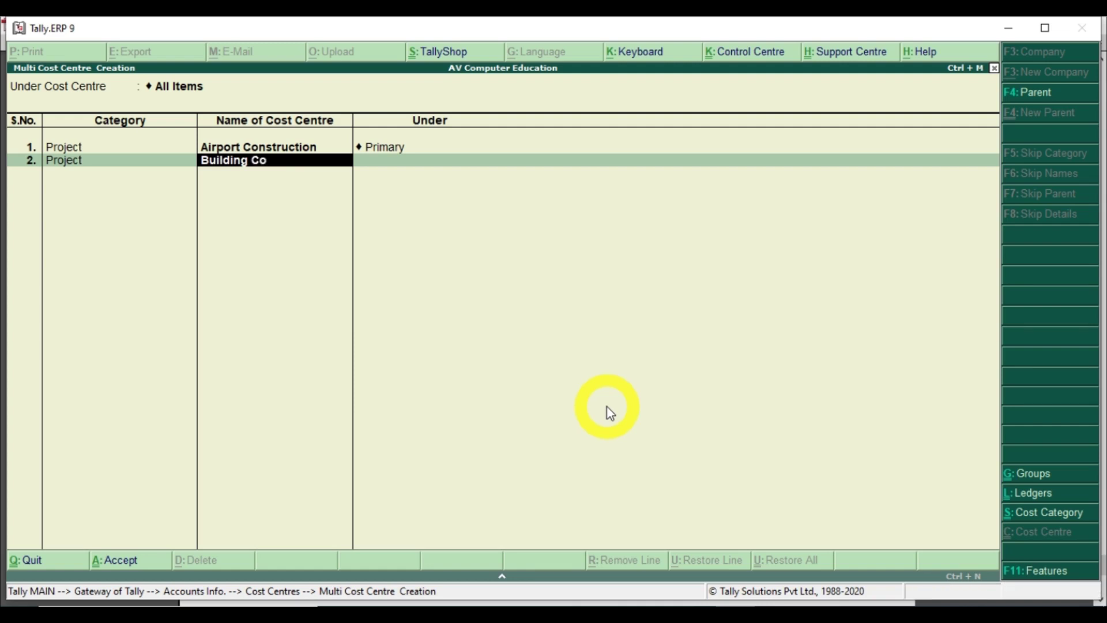
pyautogui.write('nstr')
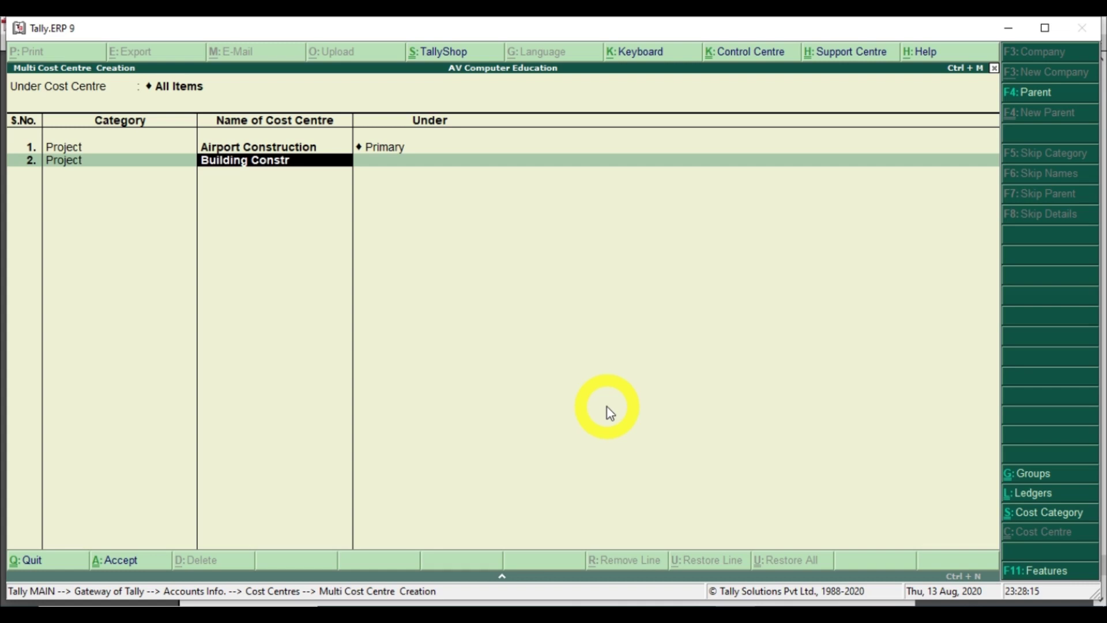
pyautogui.write('uction')
pyautogui.press('Return')
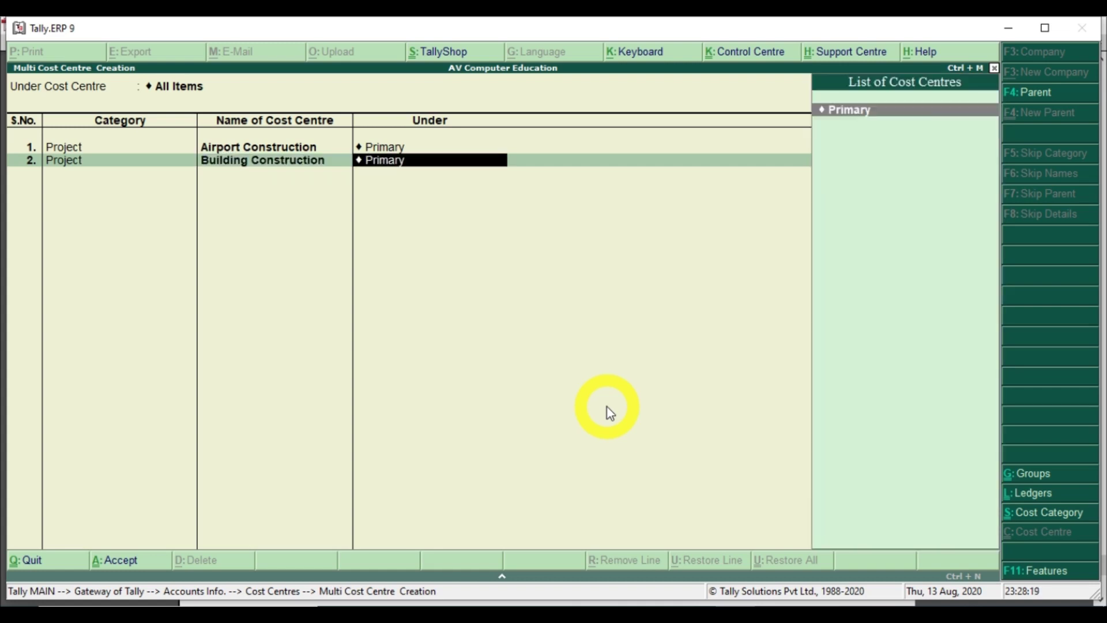
pyautogui.press('Return')
# Add the Road Development cost centre in the Project category under Primary and save the new cost centres
pyautogui.write('P')
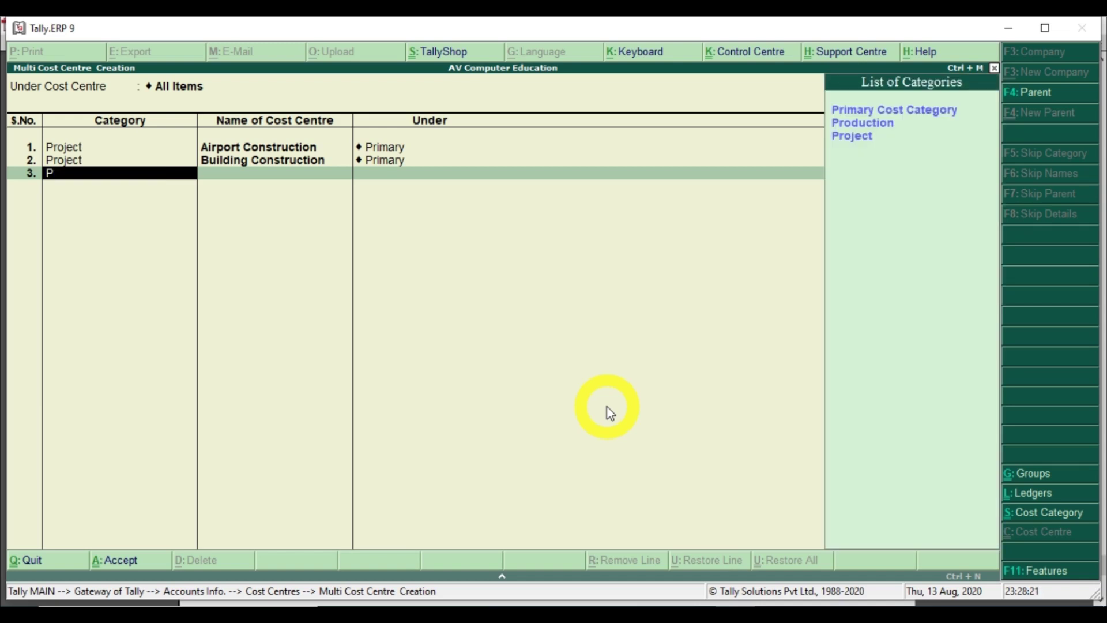
pyautogui.press('Down')
pyautogui.press('Down')
pyautogui.press('Return')
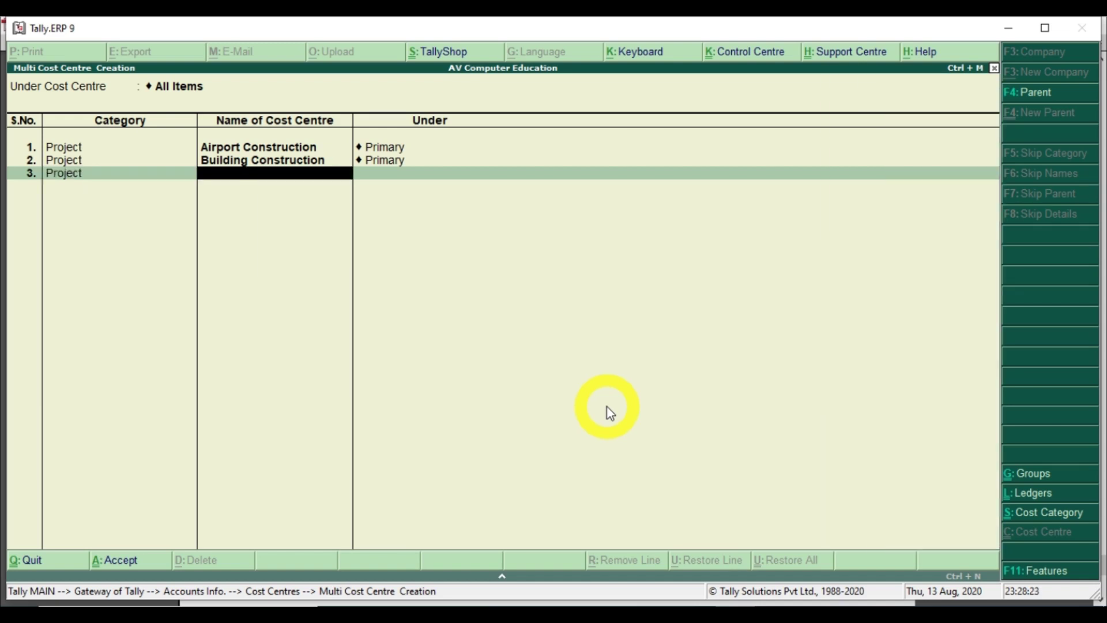
pyautogui.write('Road')
pyautogui.write(' Deve')
pyautogui.write('l')
pyautogui.press('BackSpace')
pyautogui.write('velop')
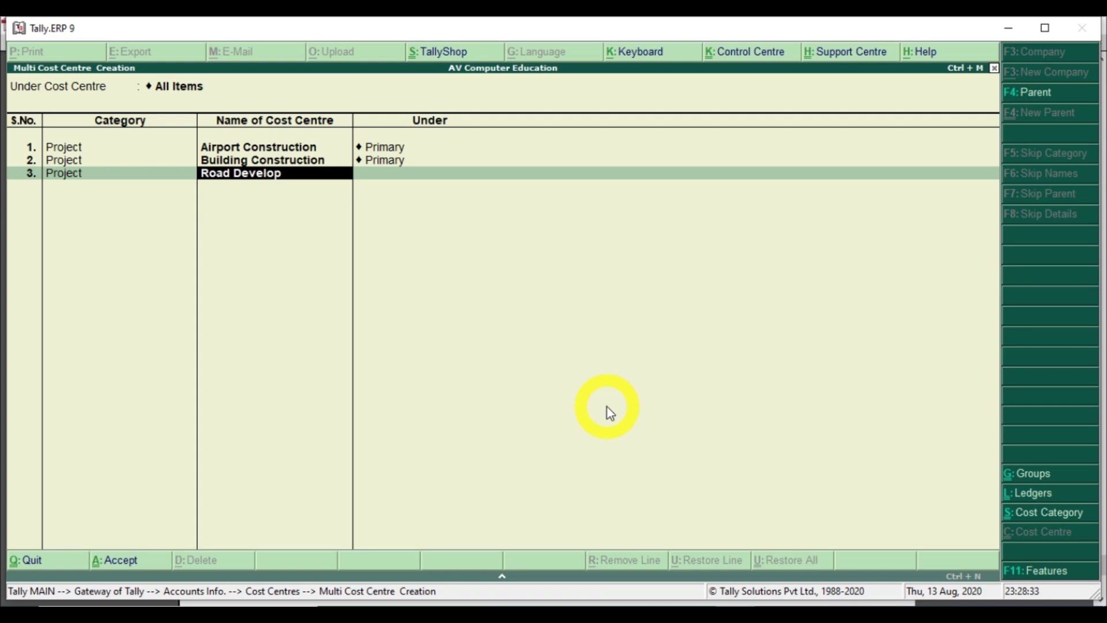
pyautogui.write('ment')
pyautogui.press('Return')
pyautogui.press('Return')
pyautogui.press('Return')
pyautogui.press('Return')
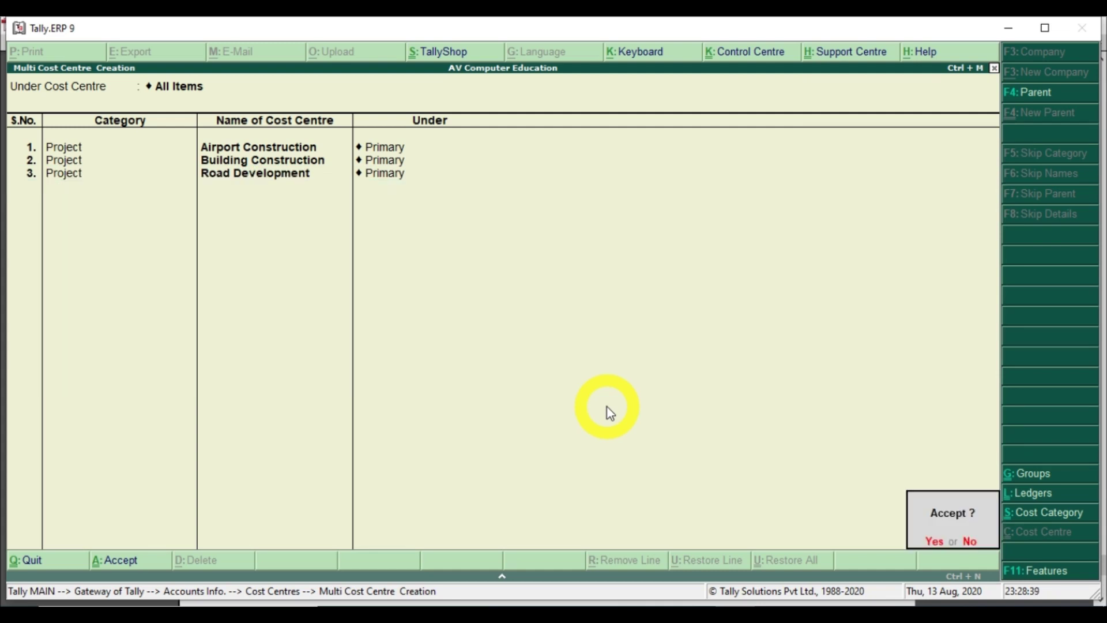
pyautogui.press('Return')
# Display all cost centres together with their categories to check the new Project entries, and close the view
pyautogui.press('Down')
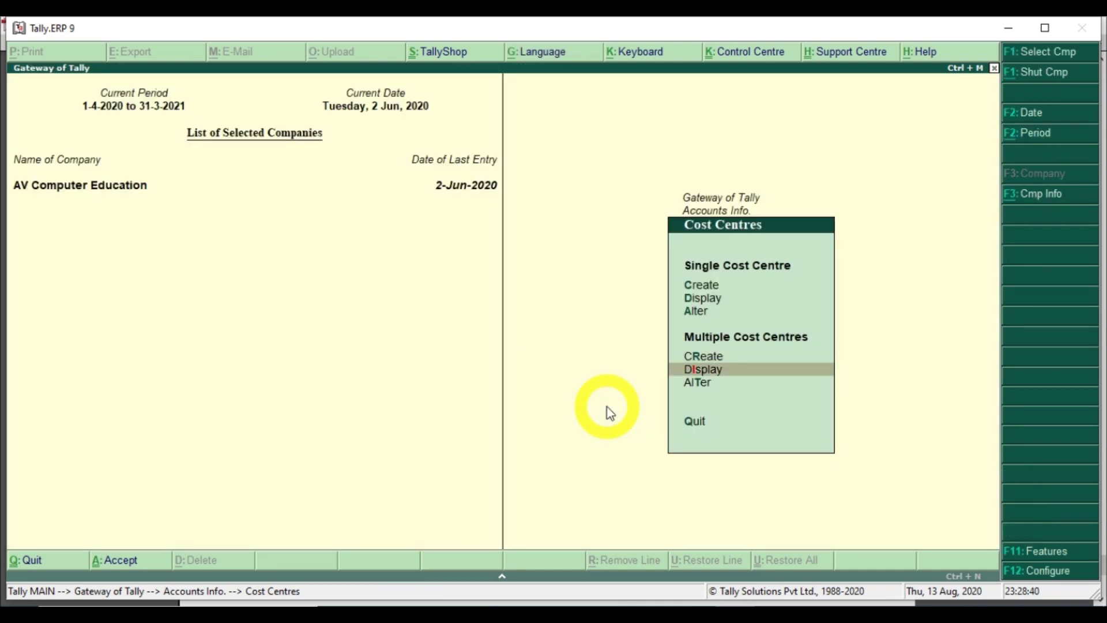
pyautogui.press('Return')
pyautogui.press('Return')
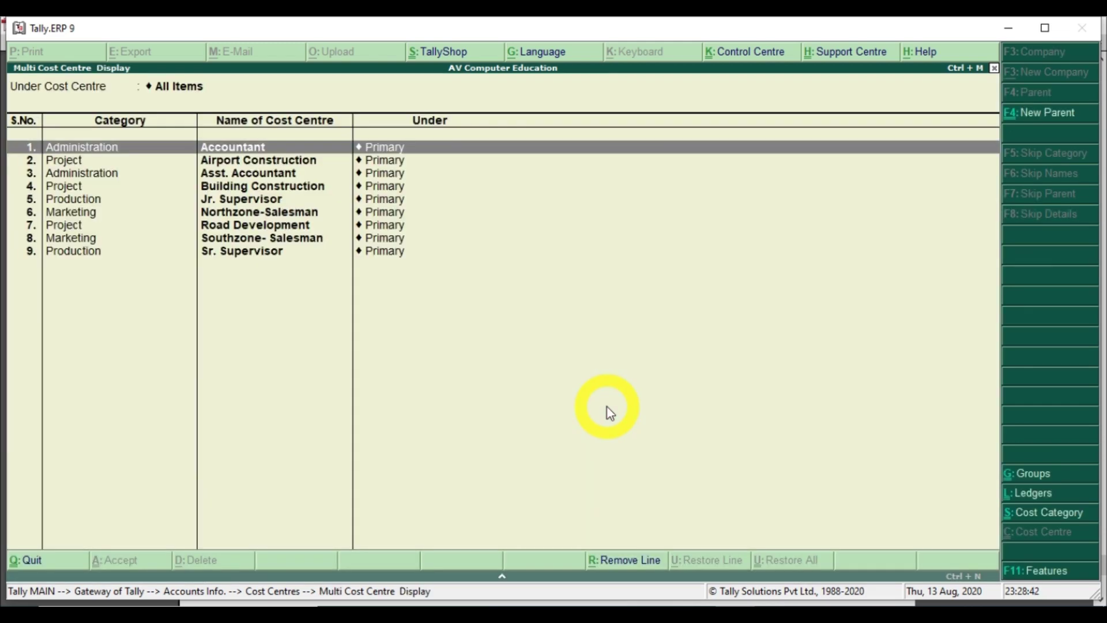
pyautogui.press('Escape')
pyautogui.press('Escape')
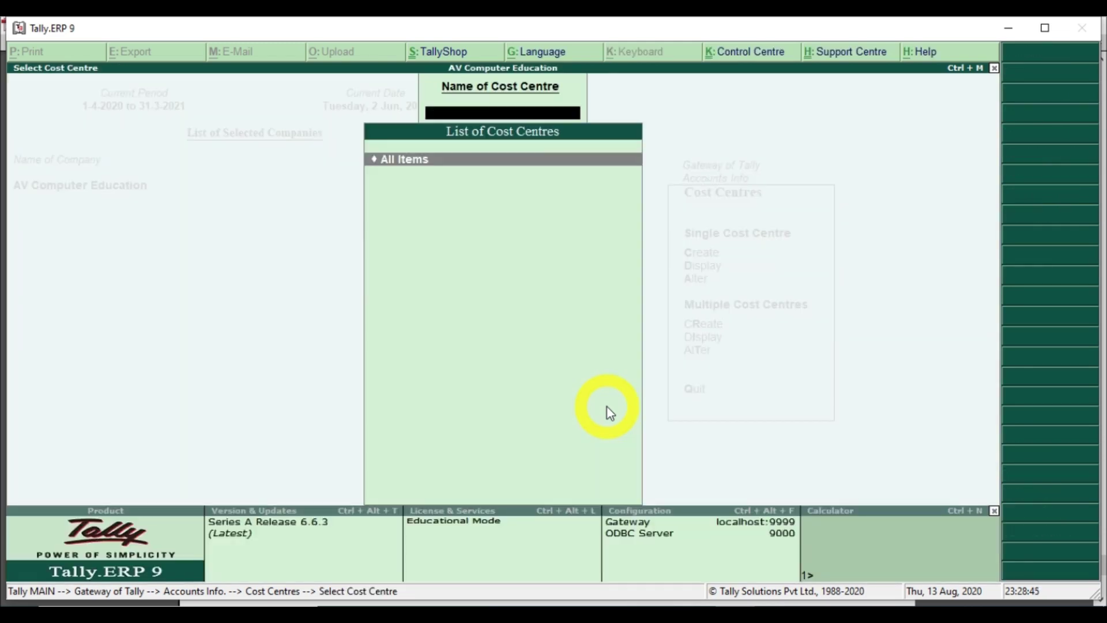
# Open the single cost centre display list and look through the cost centres and their categories
pyautogui.press('Up')
pyautogui.press('Up')
pyautogui.press('Up')
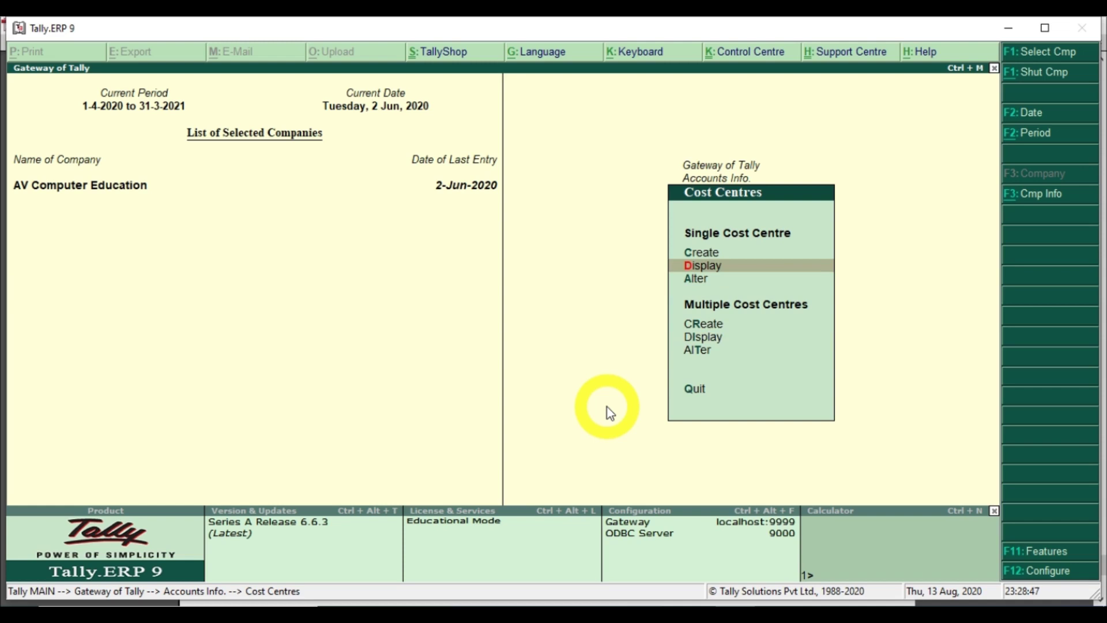
pyautogui.press('Return')
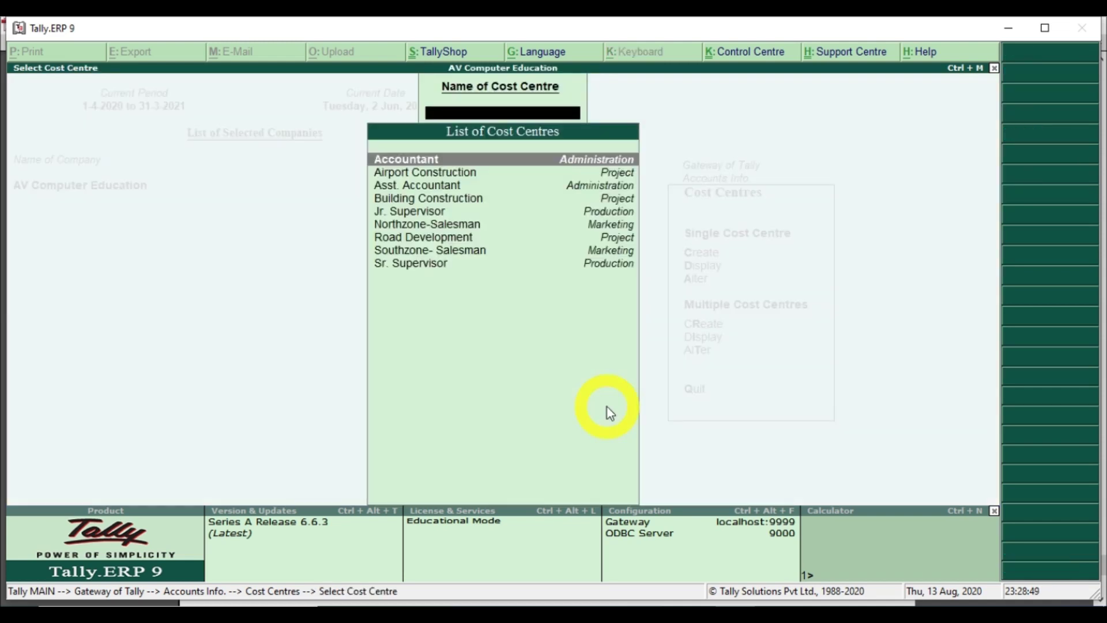
pyautogui.press('Down')
pyautogui.press('Down')
pyautogui.press('Down')
pyautogui.press('Down')
pyautogui.press('Up')
pyautogui.press('Up')
pyautogui.press('Down')
pyautogui.press('Down')
pyautogui.press('Down')
pyautogui.press('Down')
pyautogui.press('Down')
pyautogui.press('Down')
pyautogui.press('Up')
pyautogui.press('Up')
pyautogui.press('Up')
pyautogui.press('Up')
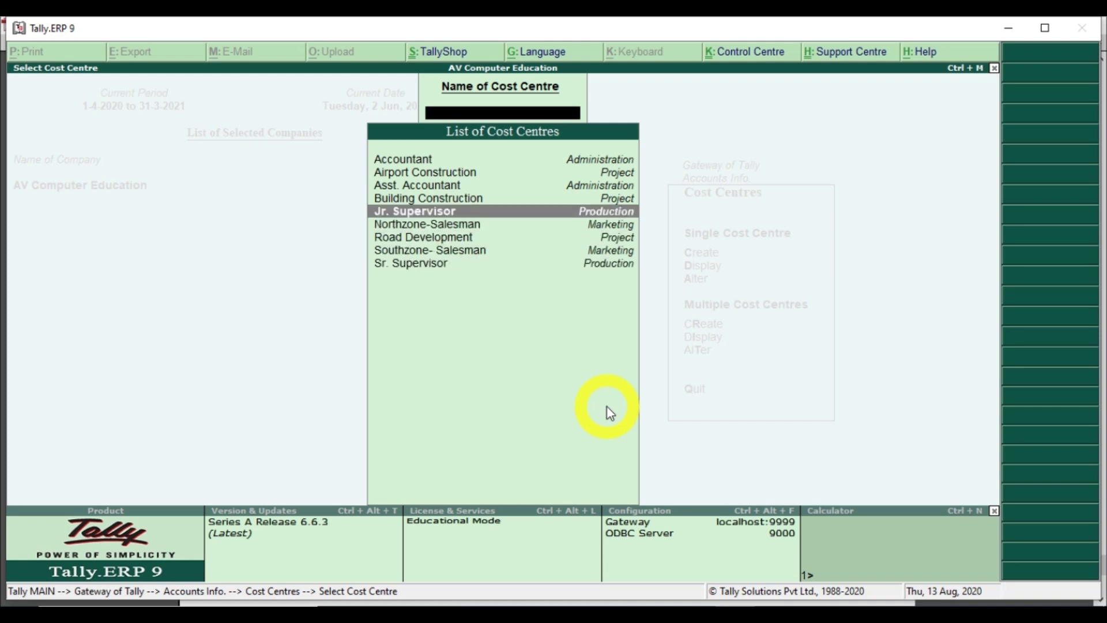
# Look back up through the cost centre list and close it
pyautogui.press('Up')
pyautogui.press('Up')
pyautogui.press('Up')
pyautogui.press('Up')
pyautogui.press('Escape')
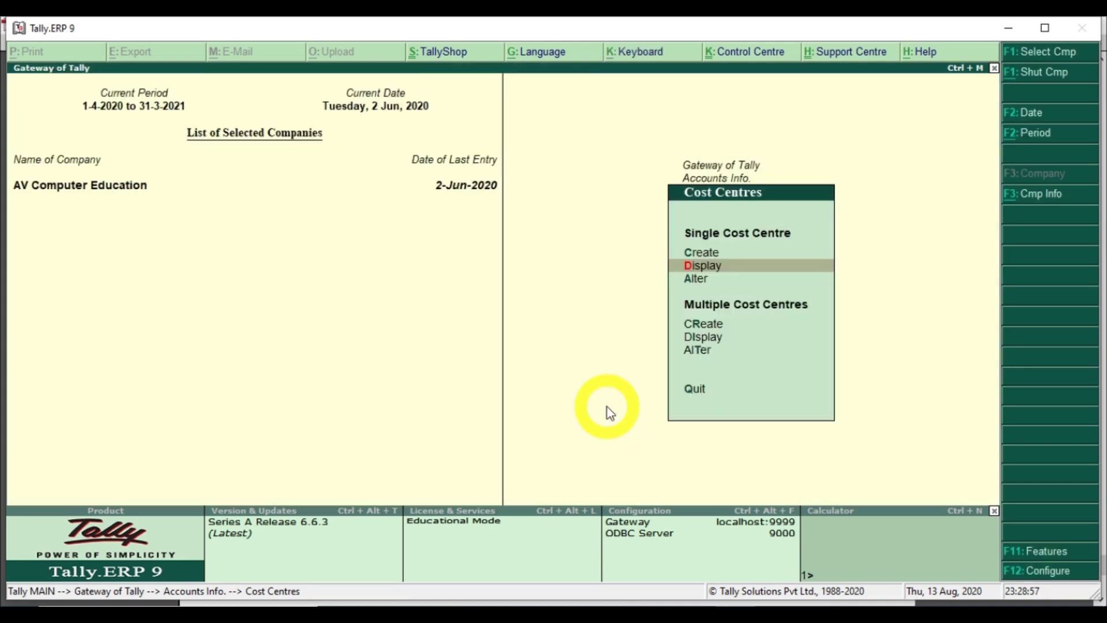
# Display the Project cost category on its own to check its allocation settings, and close the cost category views
pyautogui.press('Escape')
pyautogui.press('Up')
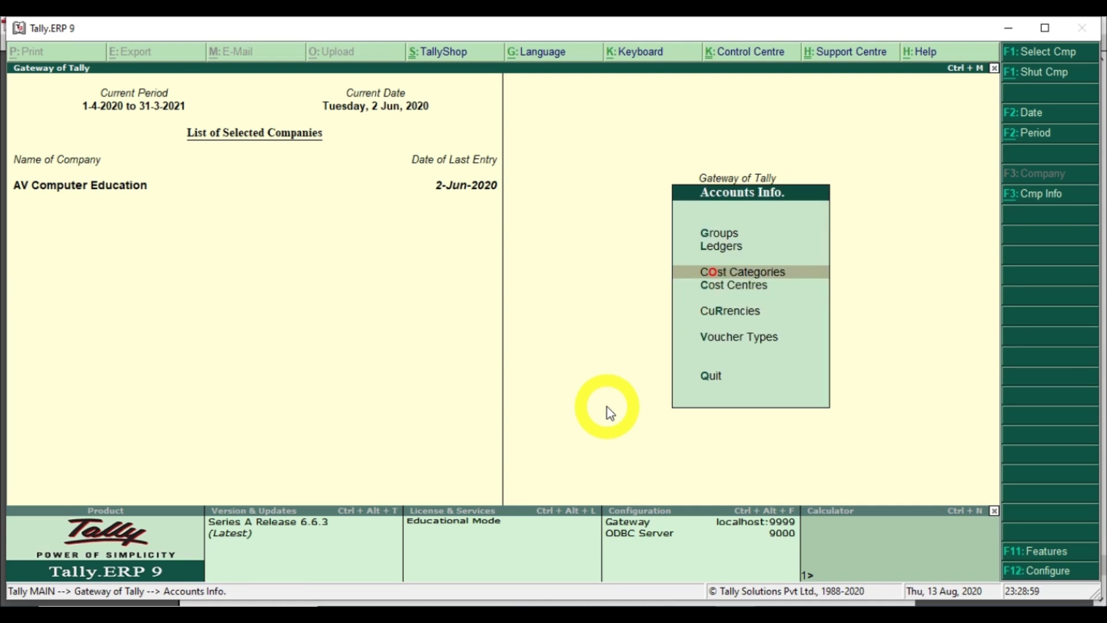
pyautogui.press('Return')
pyautogui.press('Down')
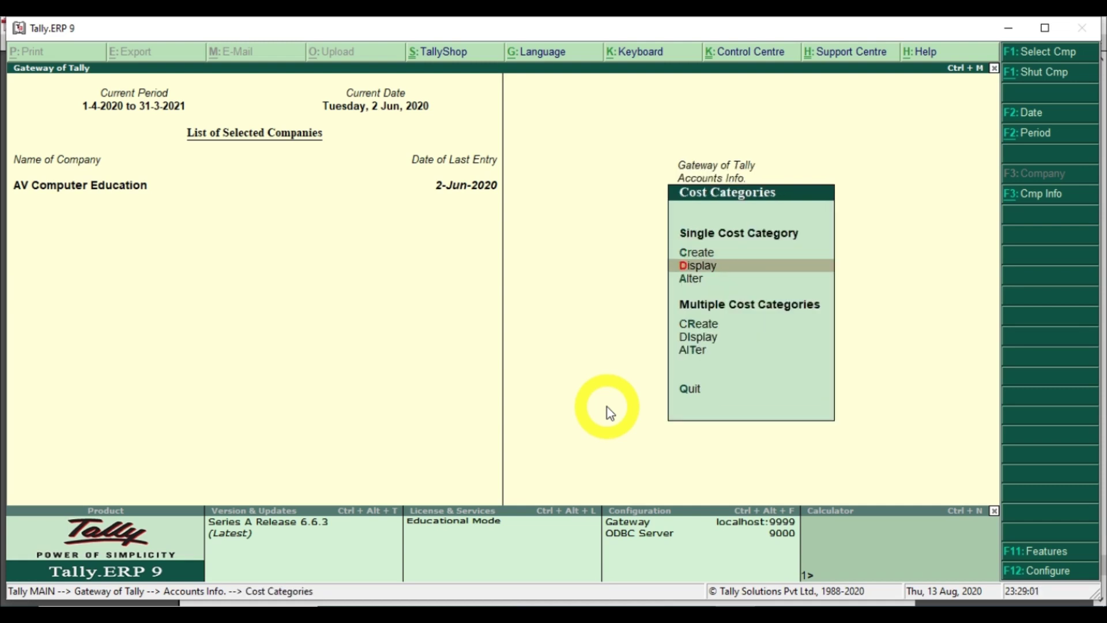
pyautogui.press('Return')
pyautogui.press('Down')
pyautogui.press('Down')
pyautogui.press('Down')
pyautogui.press('Down')
pyautogui.press('Return')
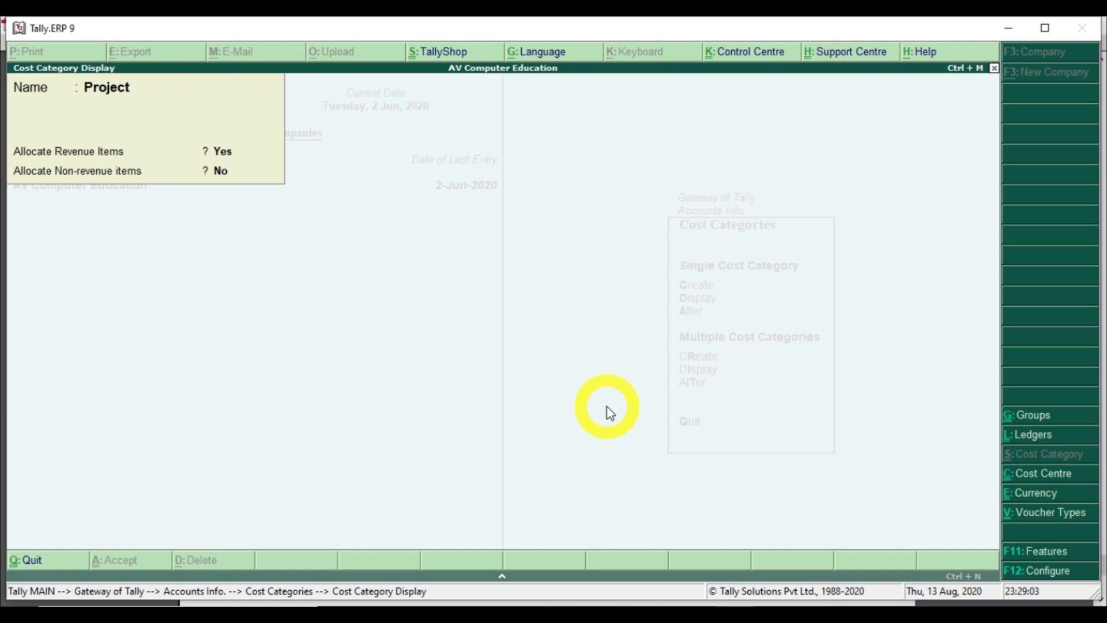
pyautogui.press('Escape')
pyautogui.press('Escape')
pyautogui.press('Escape')
pyautogui.press('Escape')
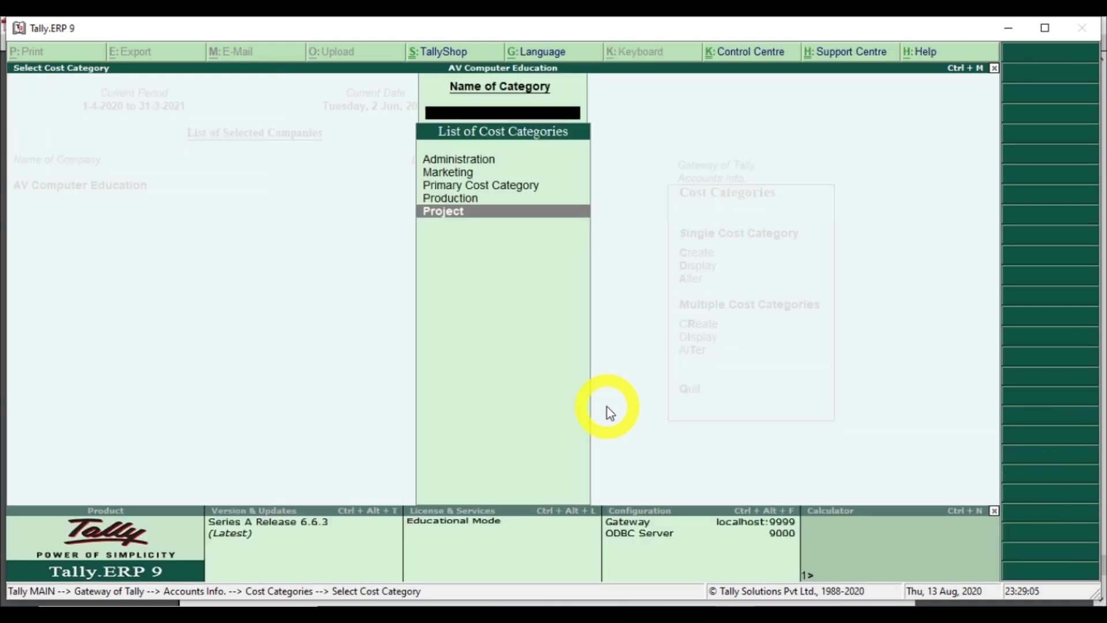
# Reopen the single cost centre display list and examine the Airport Construction and Building Construction entries with their categories
pyautogui.press('Down')
pyautogui.press('Return')
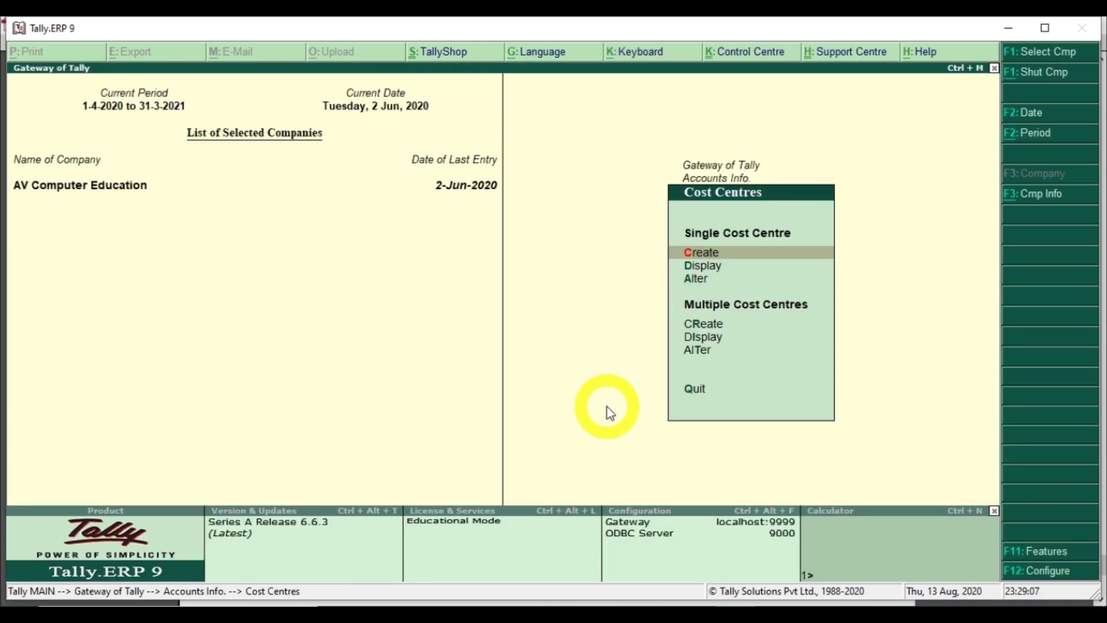
pyautogui.press('Down')
pyautogui.press('Down')
pyautogui.press('Up')
pyautogui.press('Return')
pyautogui.press('Down')
pyautogui.press('Down')
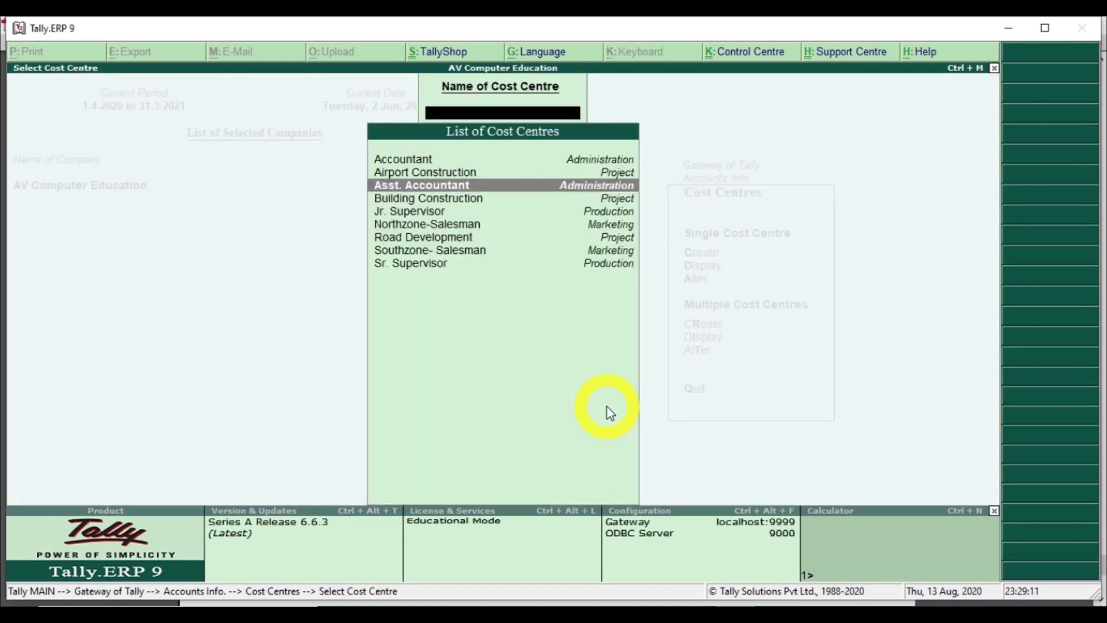
pyautogui.press('Up')
pyautogui.press('Up')
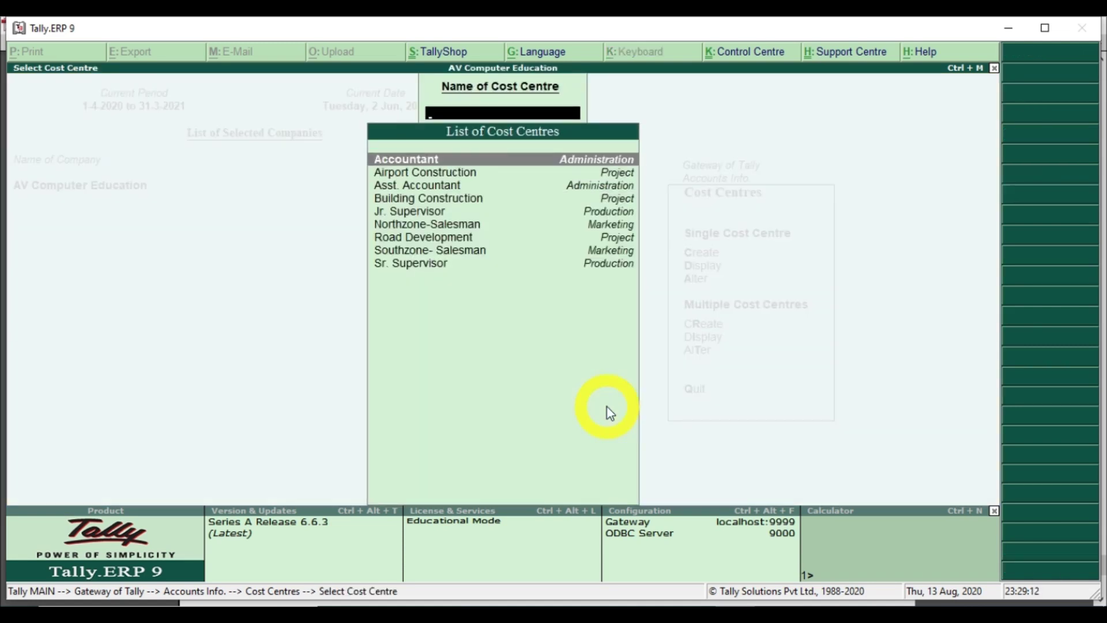
pyautogui.press('Down')
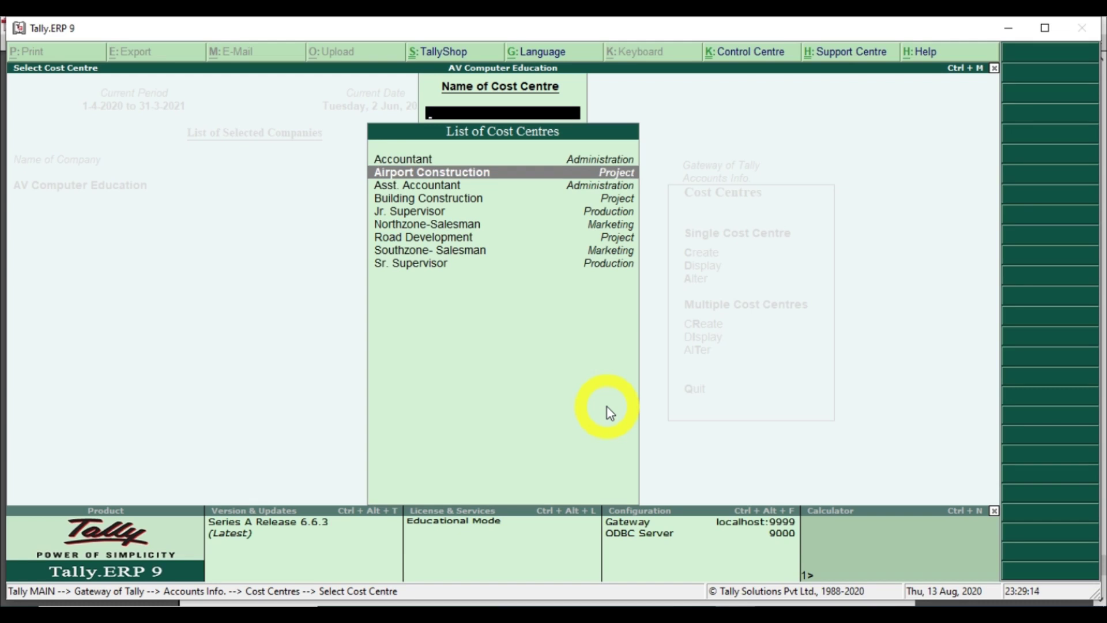
pyautogui.press('Down')
pyautogui.press('Down')
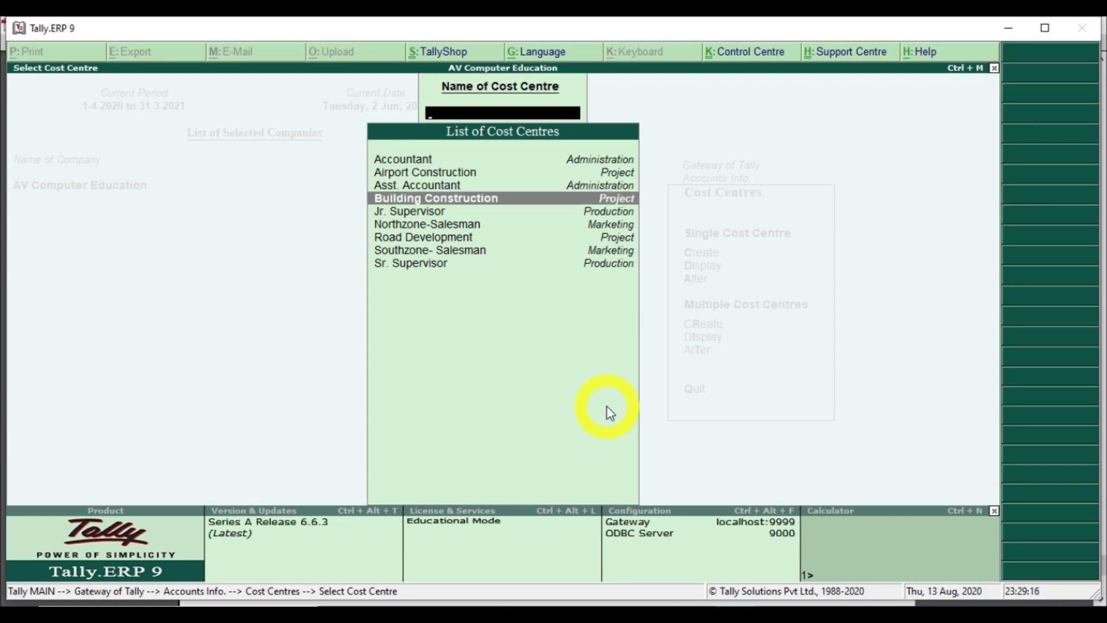
pyautogui.press('Return')
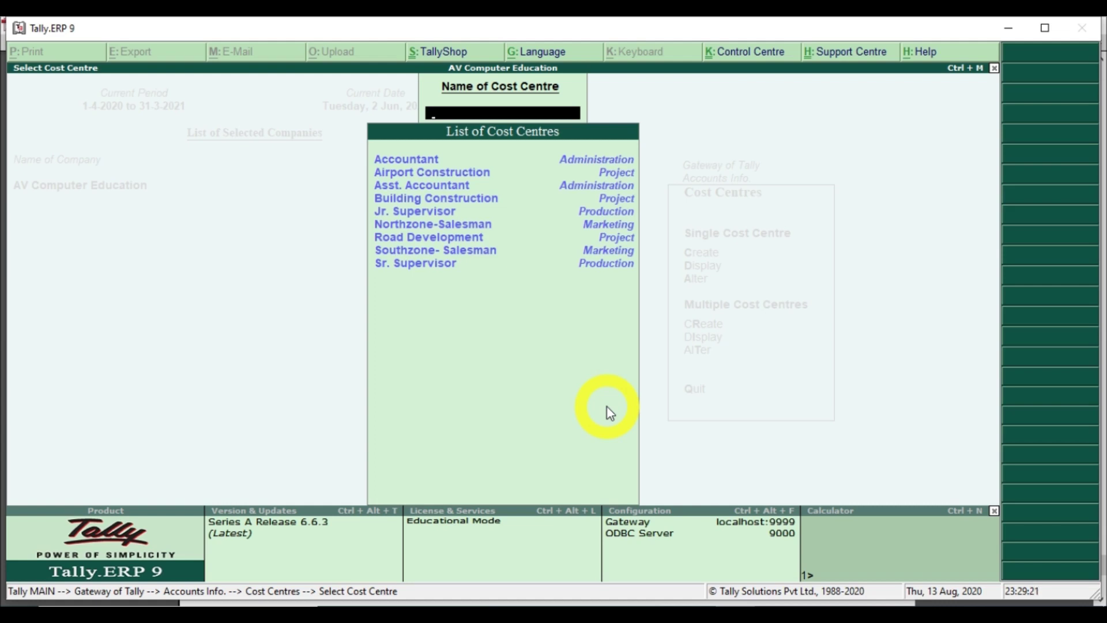
# Examine the Road Development entry in the cost centre list and return to the Gateway of Tally
pyautogui.press('Down')
pyautogui.press('Down')
pyautogui.press('Down')
pyautogui.press('Down')
pyautogui.press('Down')
pyautogui.press('Down')
pyautogui.press('Down')
pyautogui.press('Down')
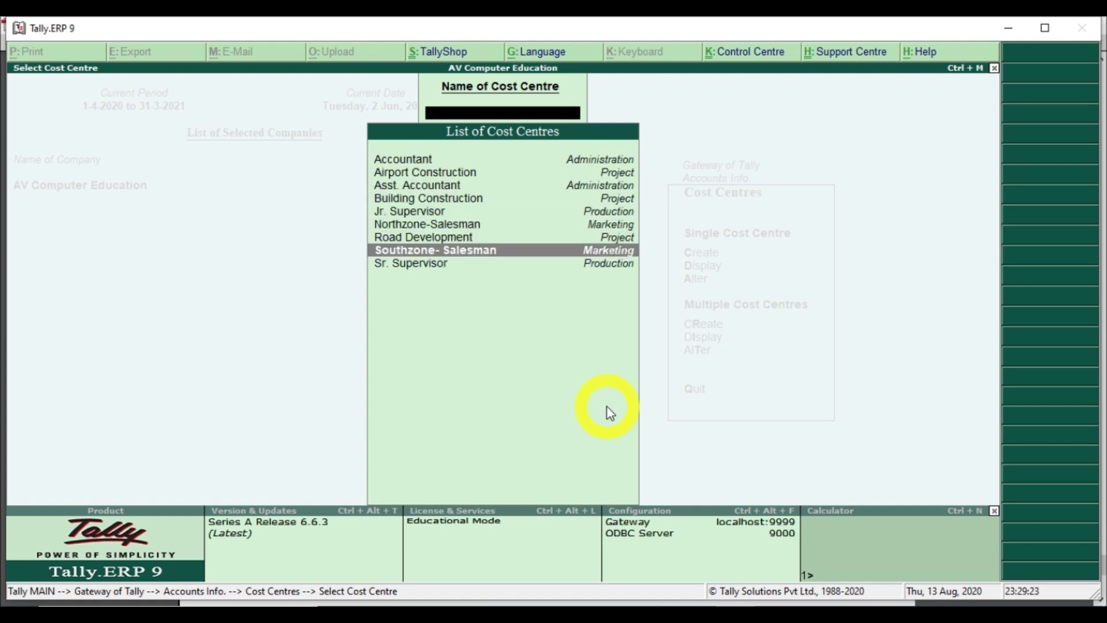
pyautogui.press('Up')
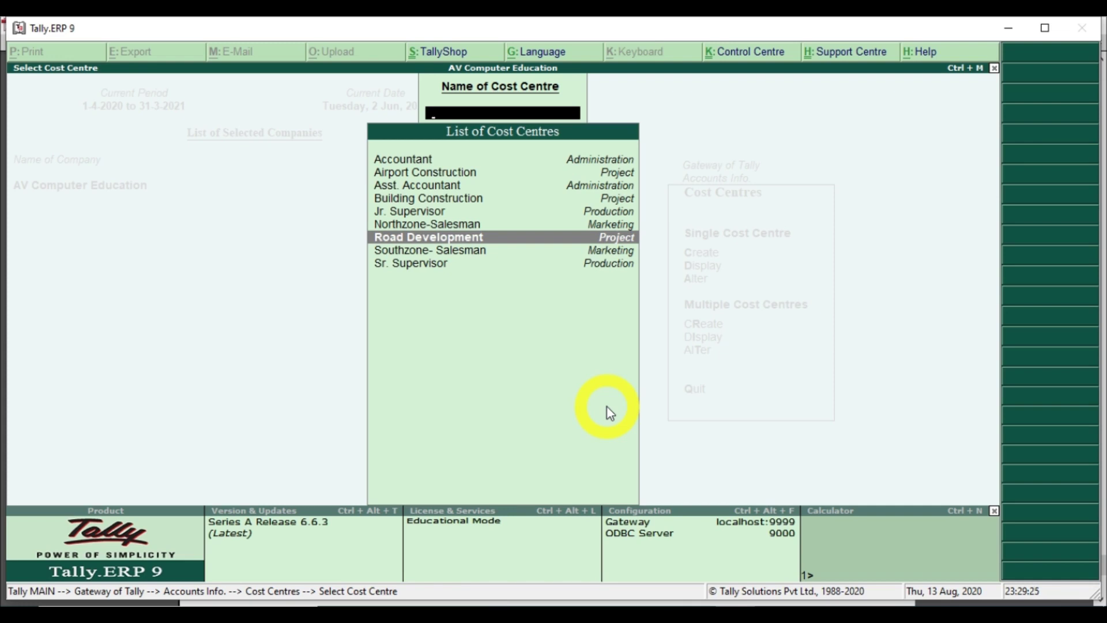
pyautogui.press('Escape')
pyautogui.press('Escape')
pyautogui.press('Escape')
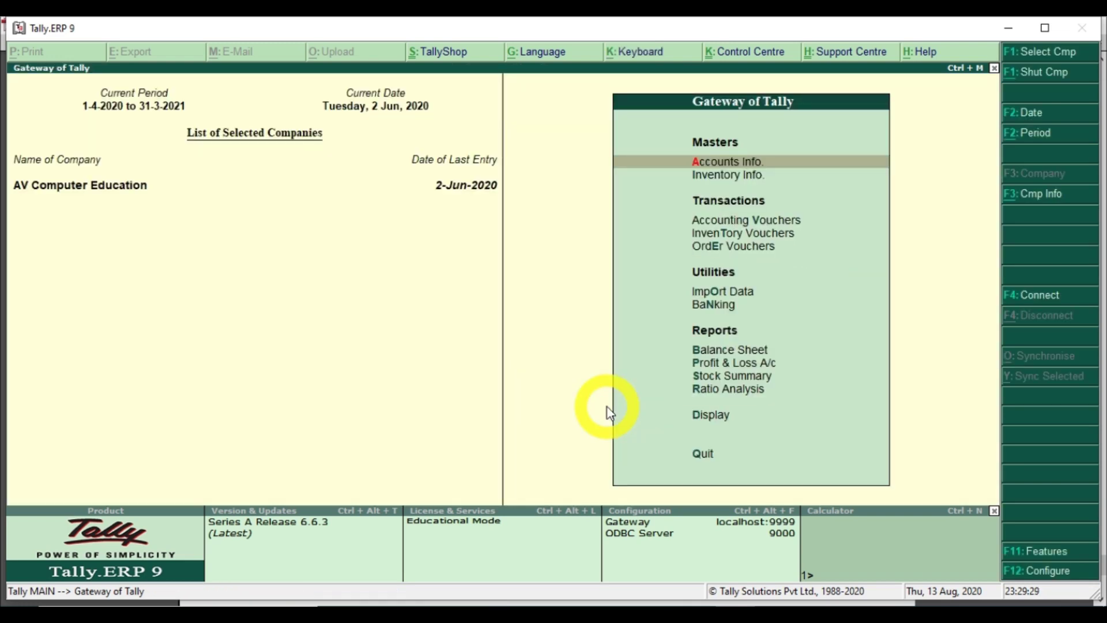
# Switch to Adobe Reader to read the project expenses exercise in tally part 2.pdf, and return to Tally.ERP 9
pyautogui.click(653, 581)
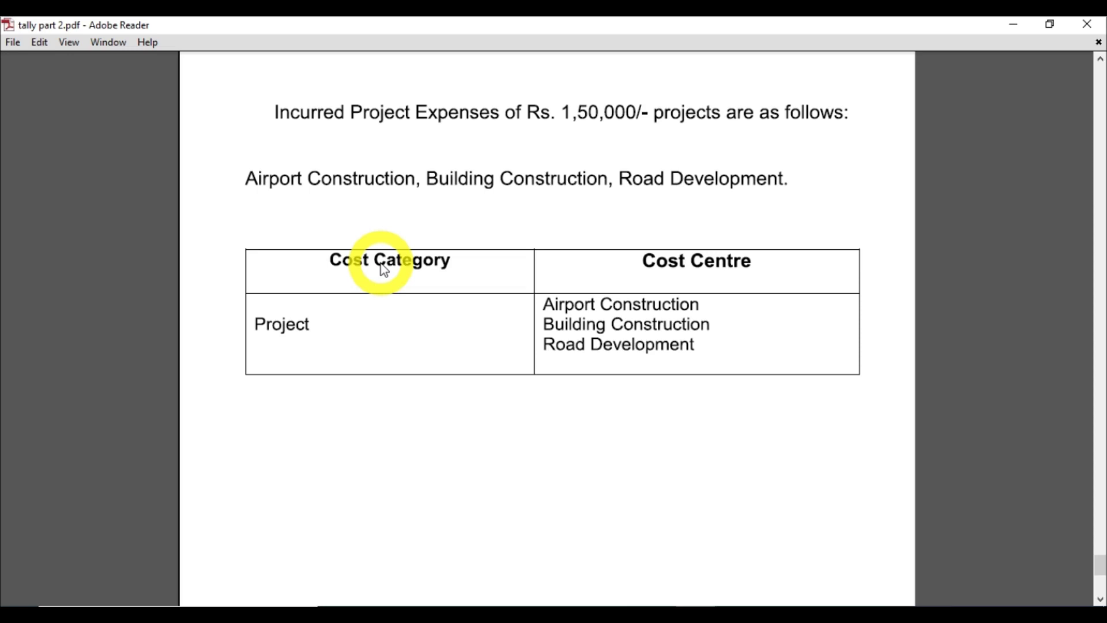
pyautogui.hotkey('ctrl', 'h')
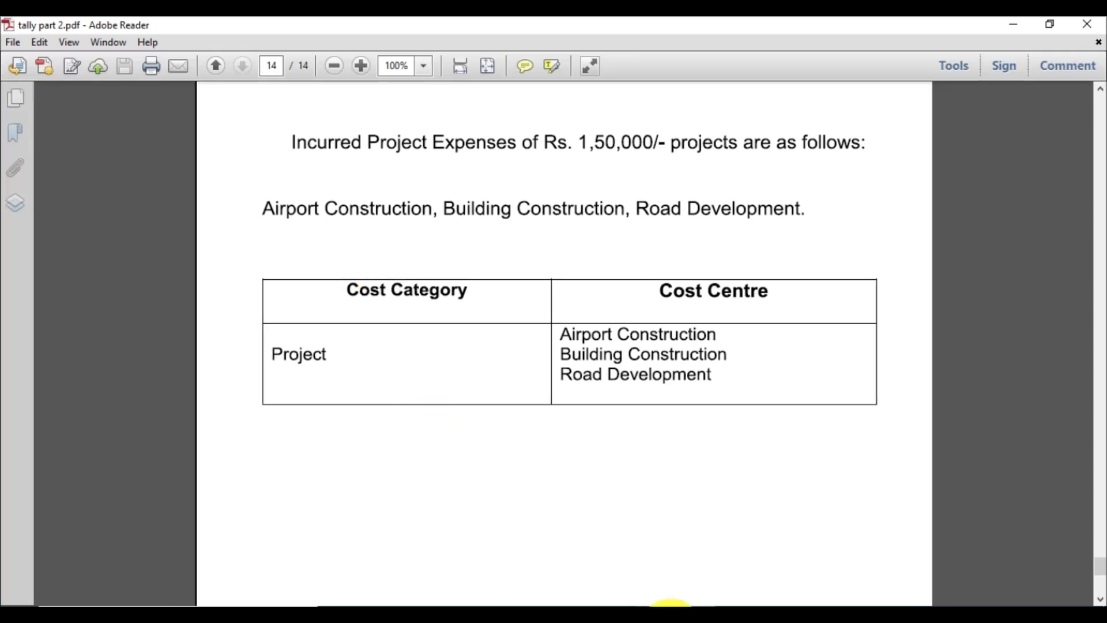
pyautogui.click(739, 604)
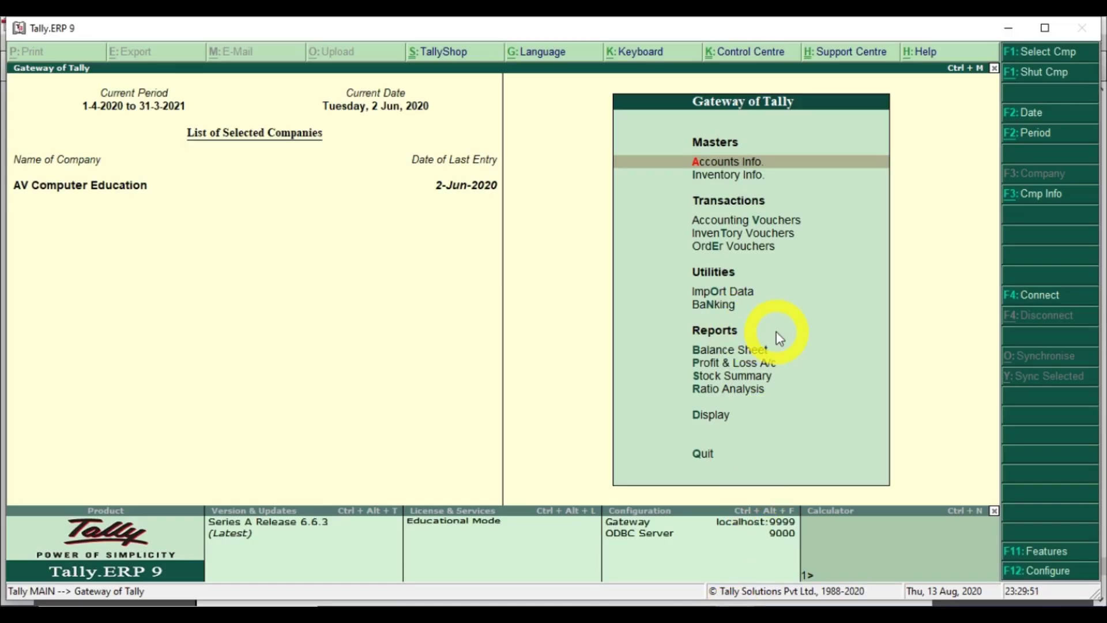
# Start a new payment voucher among the accounting vouchers
pyautogui.press('Down')
pyautogui.press('Down')
pyautogui.press('Down')
pyautogui.press('Up')
pyautogui.press('Return')
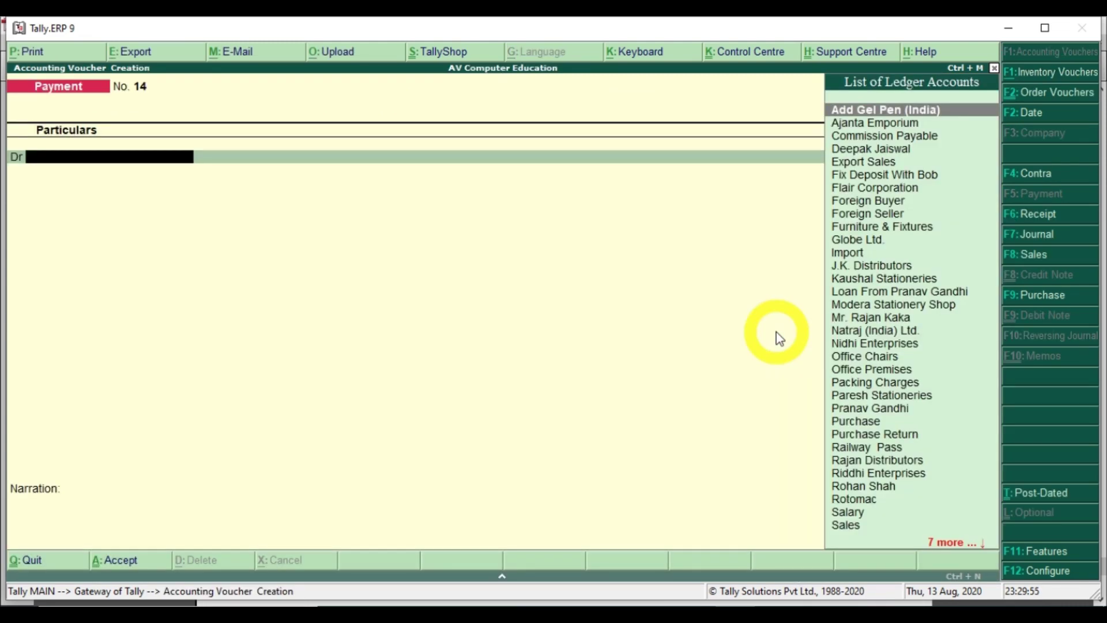
# Create the ledger Project Expenses A/c under Indirect Expenses from the voucher's debit line, with cost centres applicable and no bank details
pyautogui.write('P')
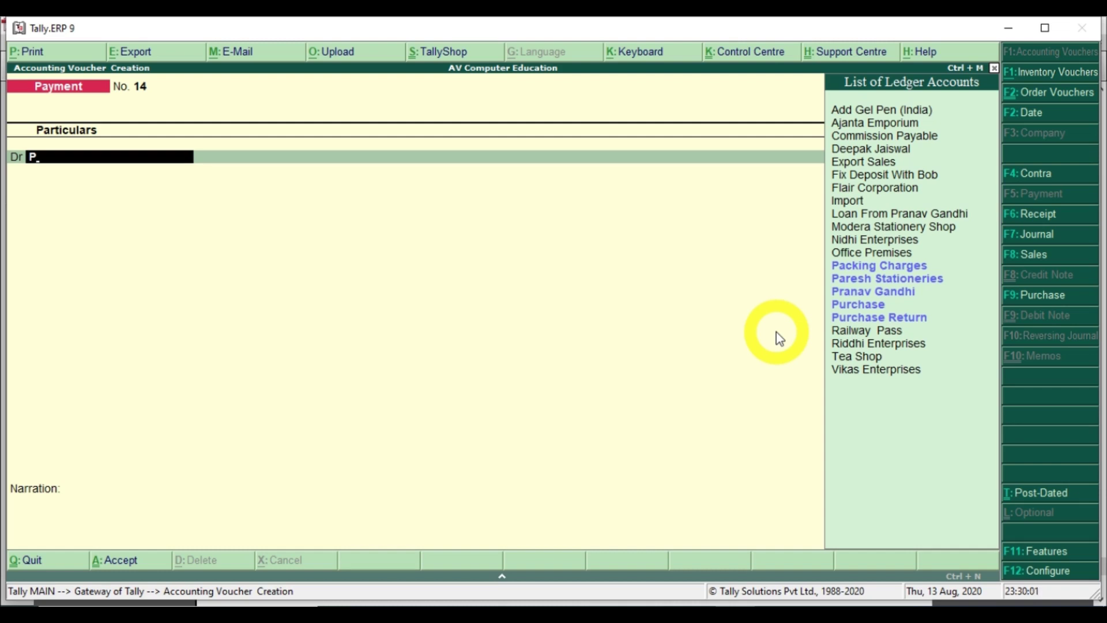
pyautogui.hotkey('alt', 'c')
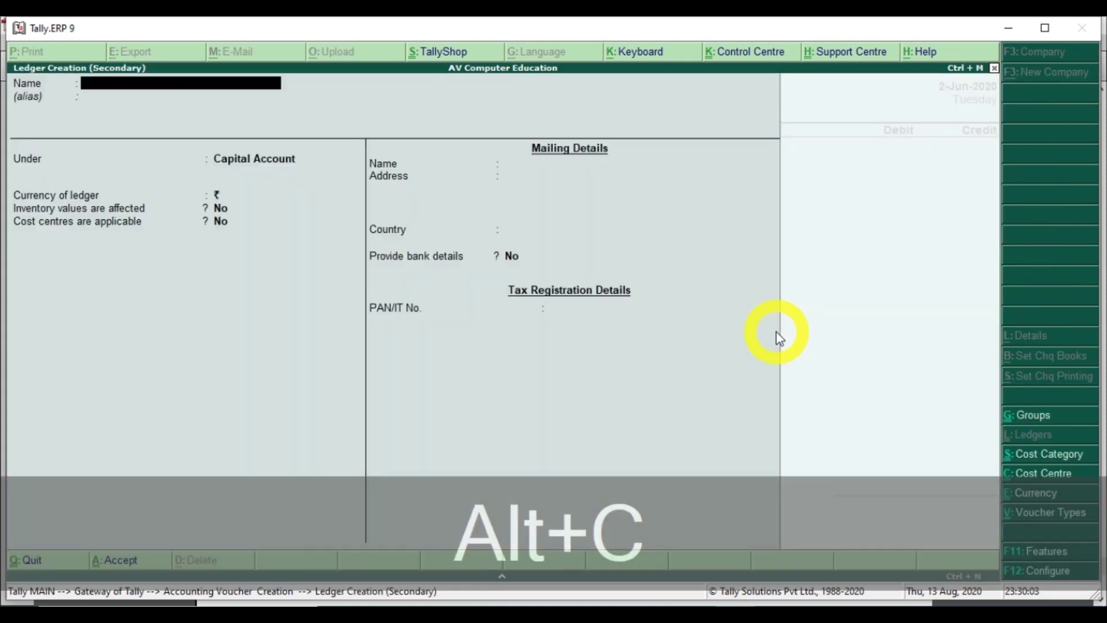
pyautogui.write('Proje')
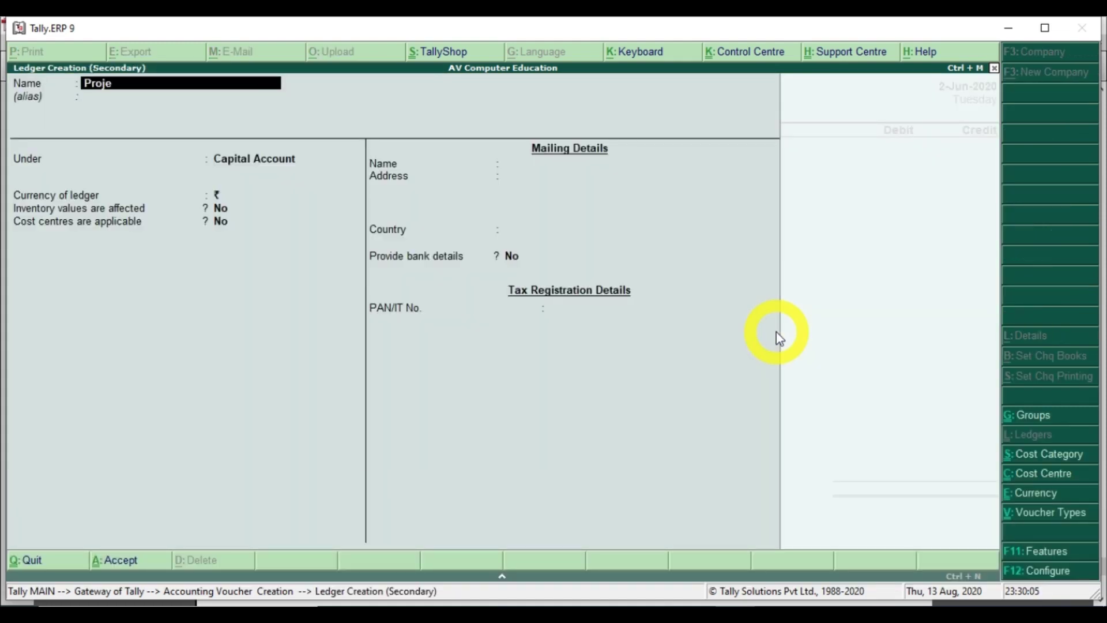
pyautogui.write('ct Expenses A/c')
pyautogui.press('Return')
pyautogui.press('Return')
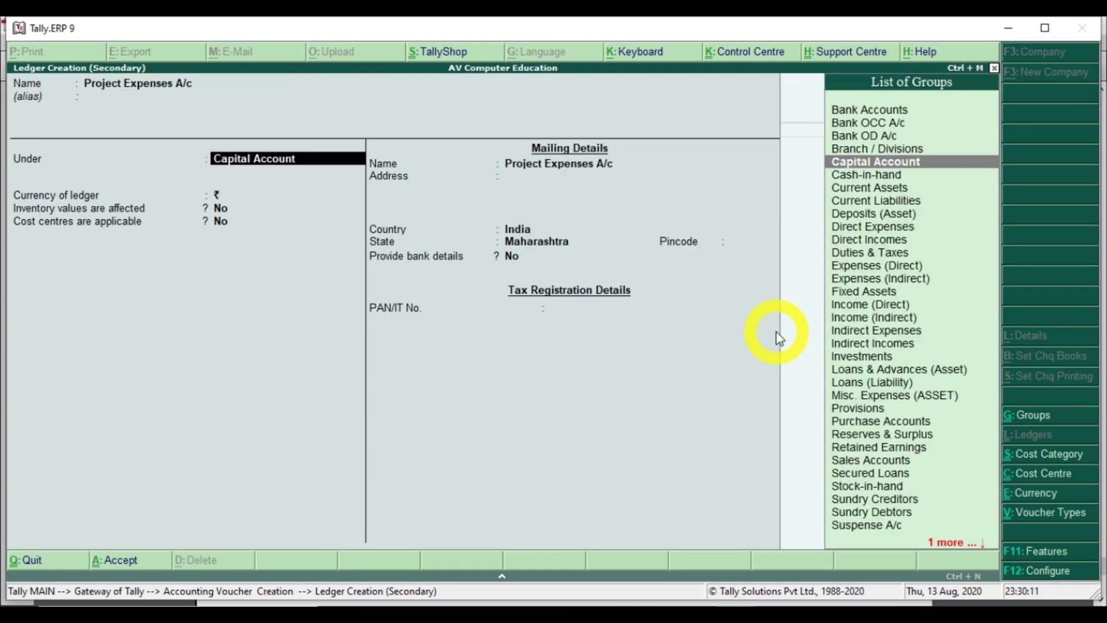
pyautogui.write('ind')
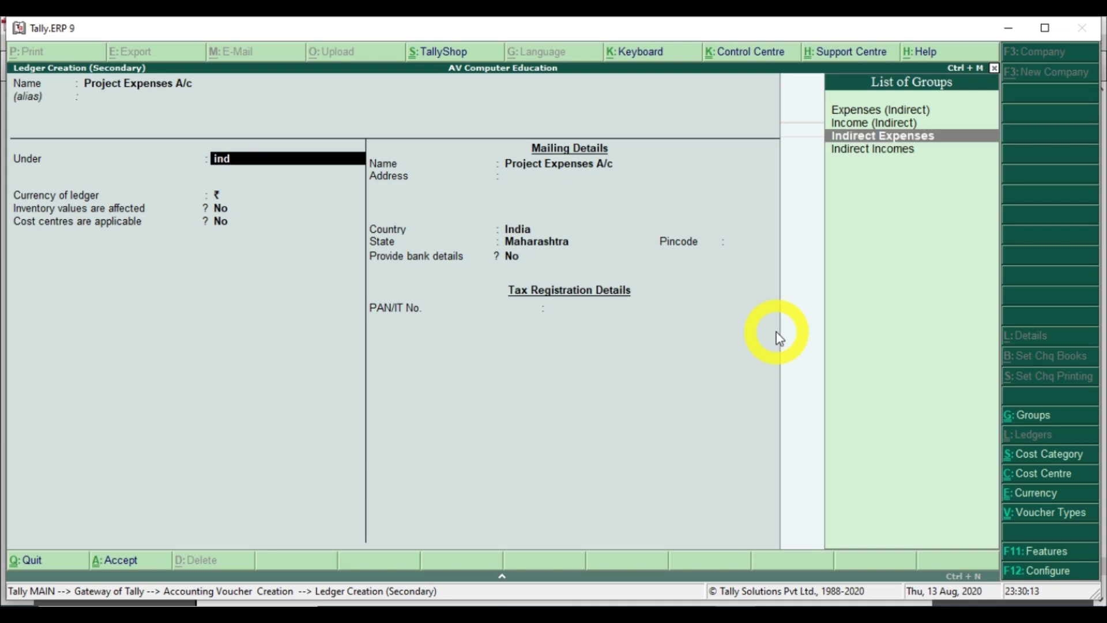
pyautogui.press('Return')
pyautogui.press('Return')
pyautogui.press('Return')
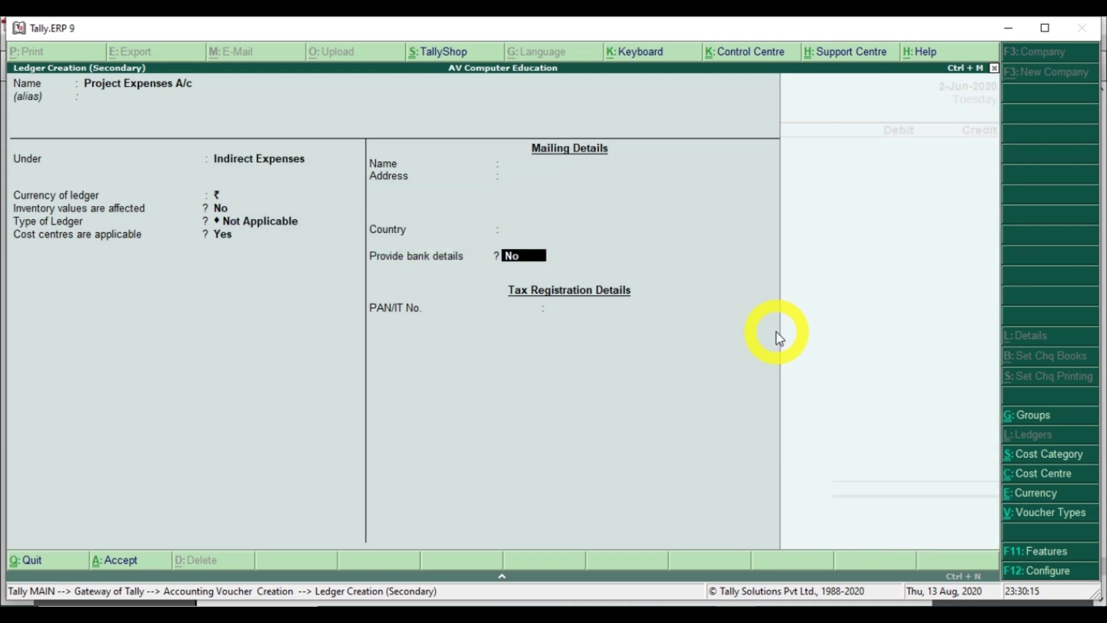
pyautogui.press('Return')
pyautogui.press('Return')
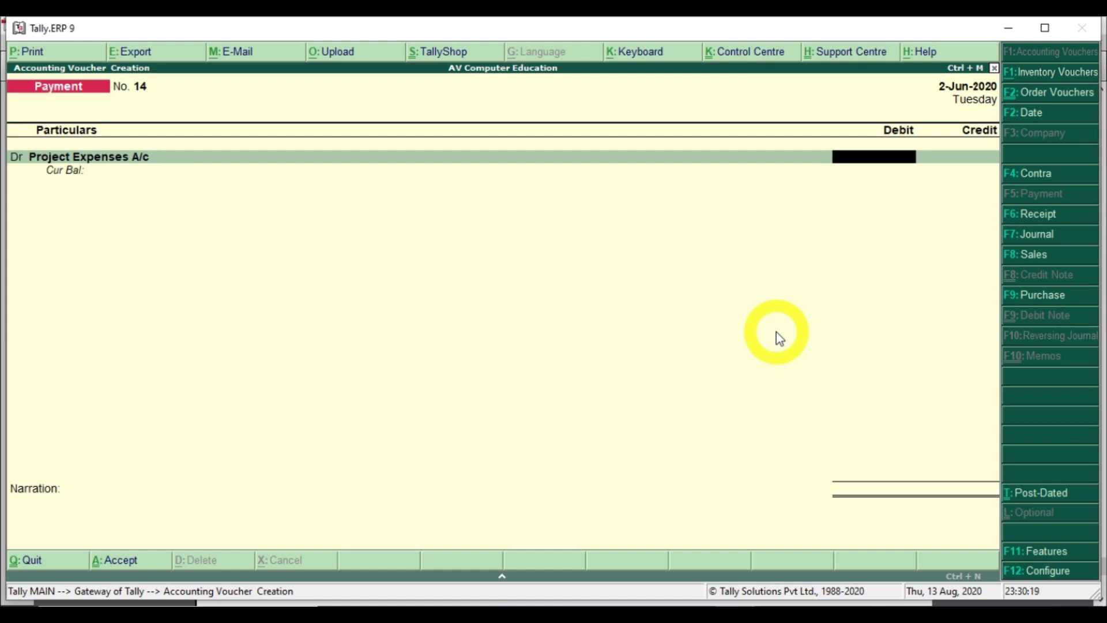
# Debit Project Expenses A/c with 150000 and choose Project as the cost category for its allocation
pyautogui.write('150000')
pyautogui.press('Return')
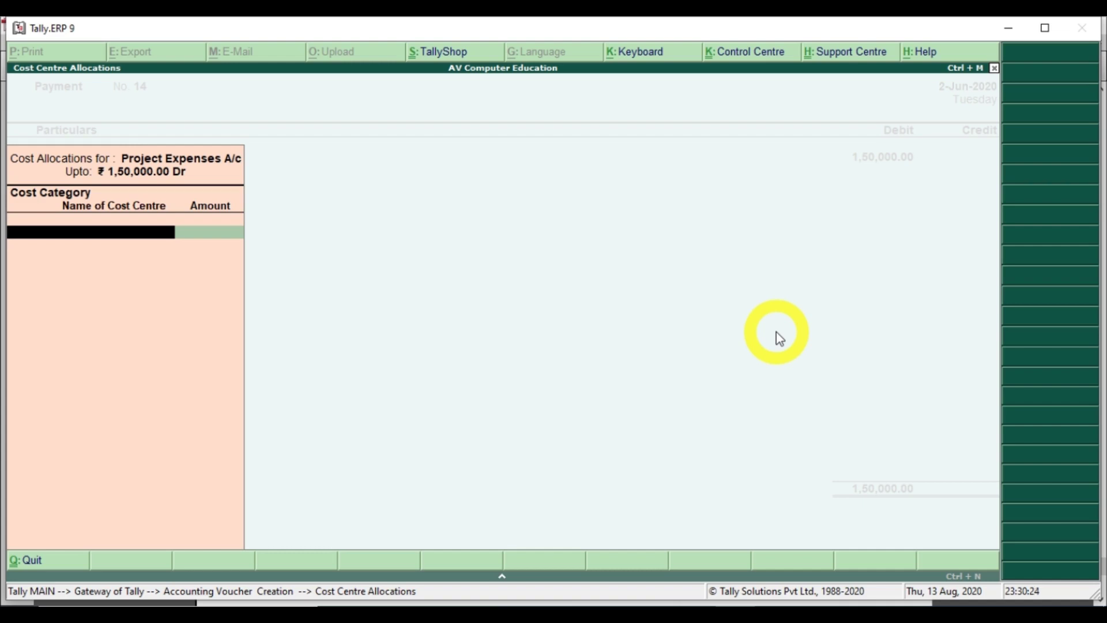
pyautogui.write('P')
pyautogui.press('Down')
pyautogui.press('Down')
pyautogui.press('Down')
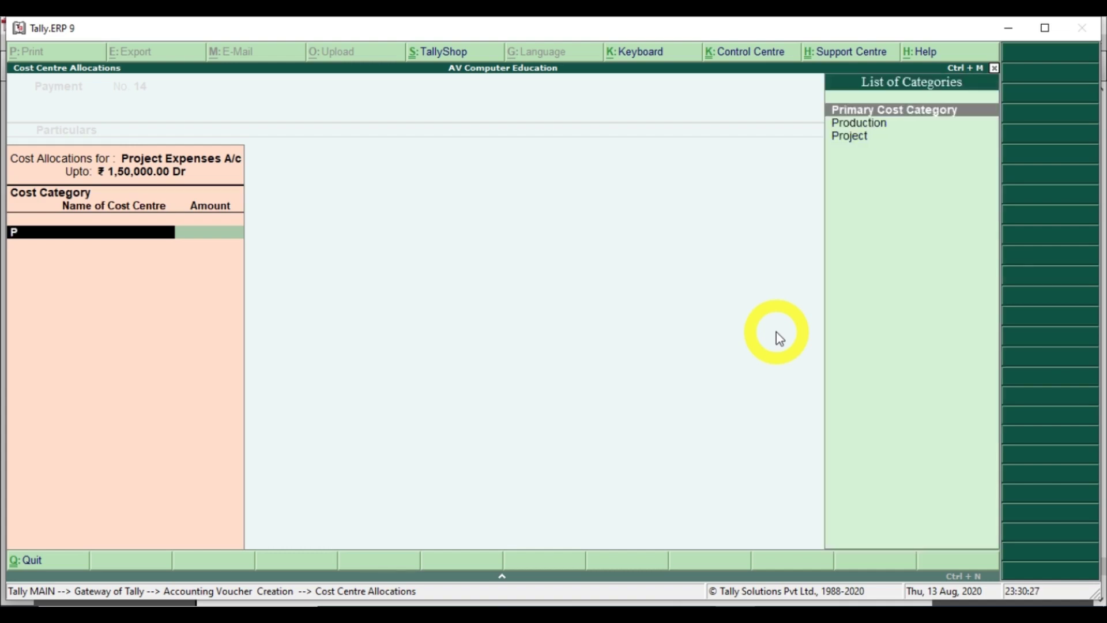
pyautogui.press('Return')
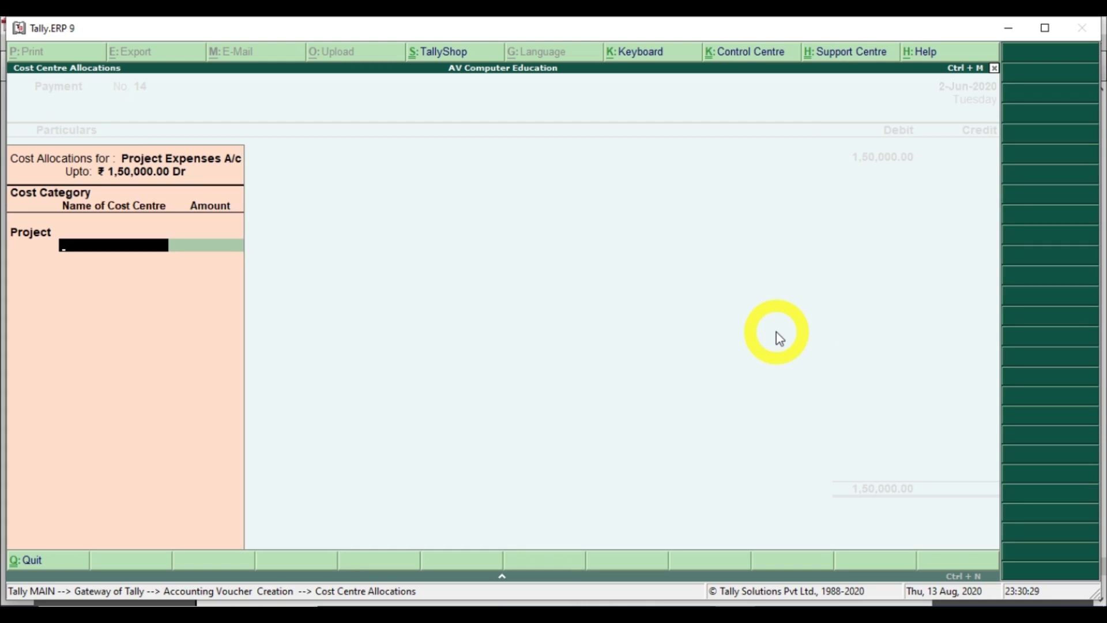
# Allocate 50000 each to the Road Development and Airport Construction cost centres
pyautogui.write('R')
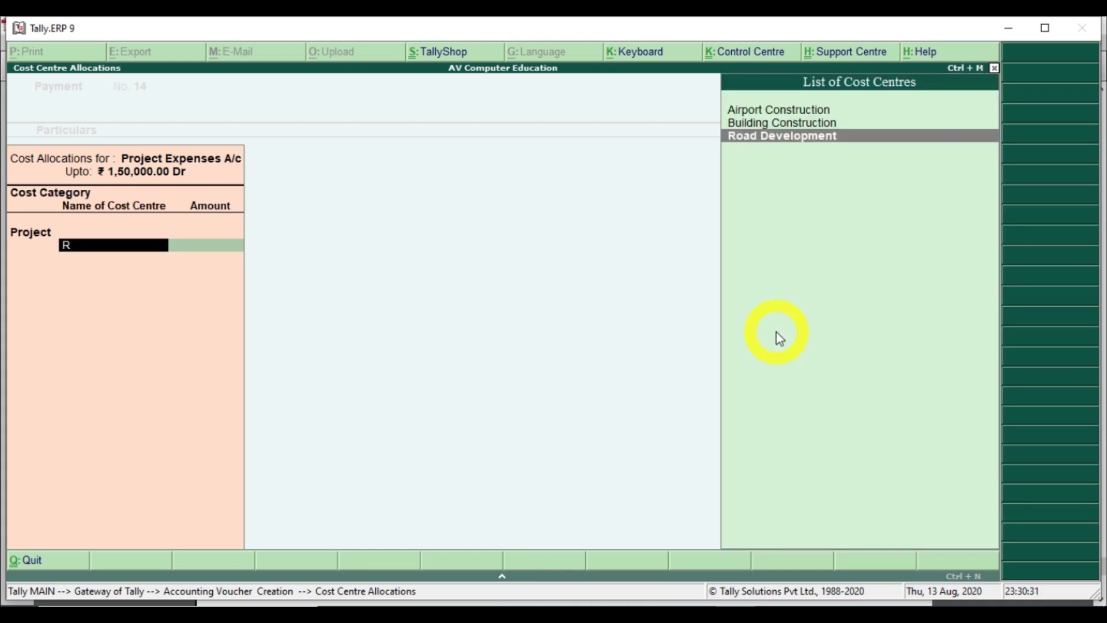
pyautogui.press('Return')
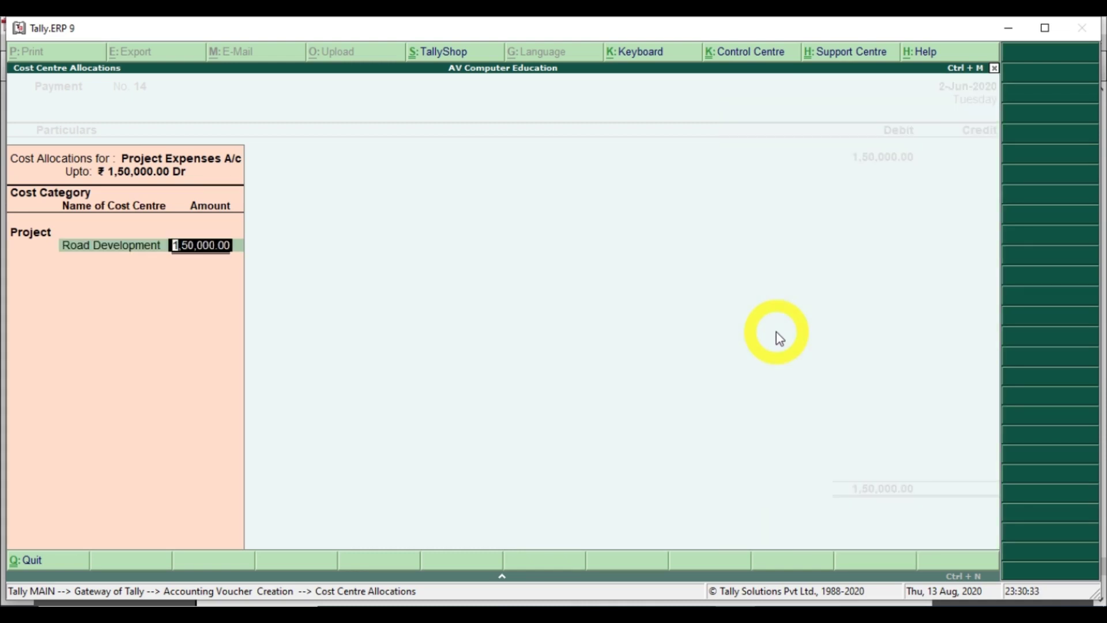
pyautogui.write('50000')
pyautogui.press('Return')
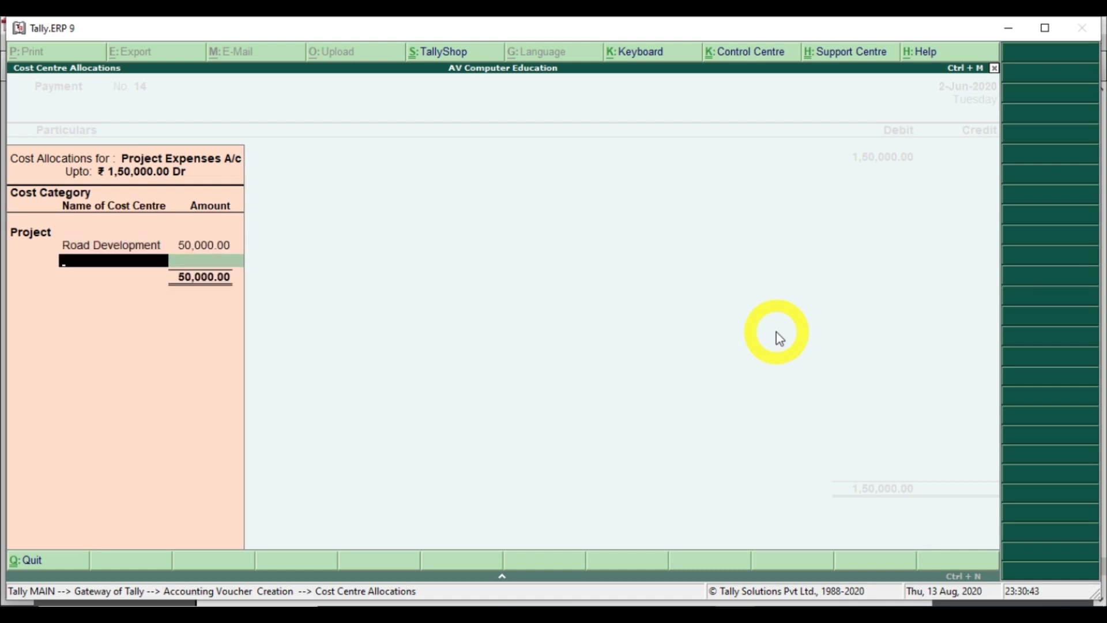
pyautogui.write('A')
pyautogui.press('Return')
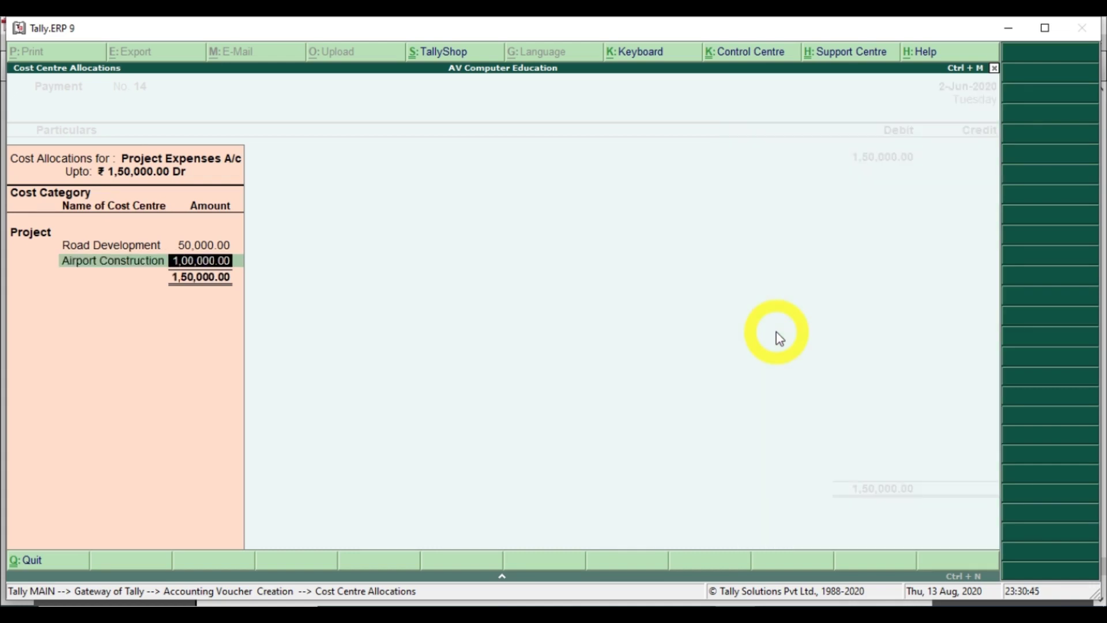
pyautogui.write('50000')
pyautogui.press('Return')
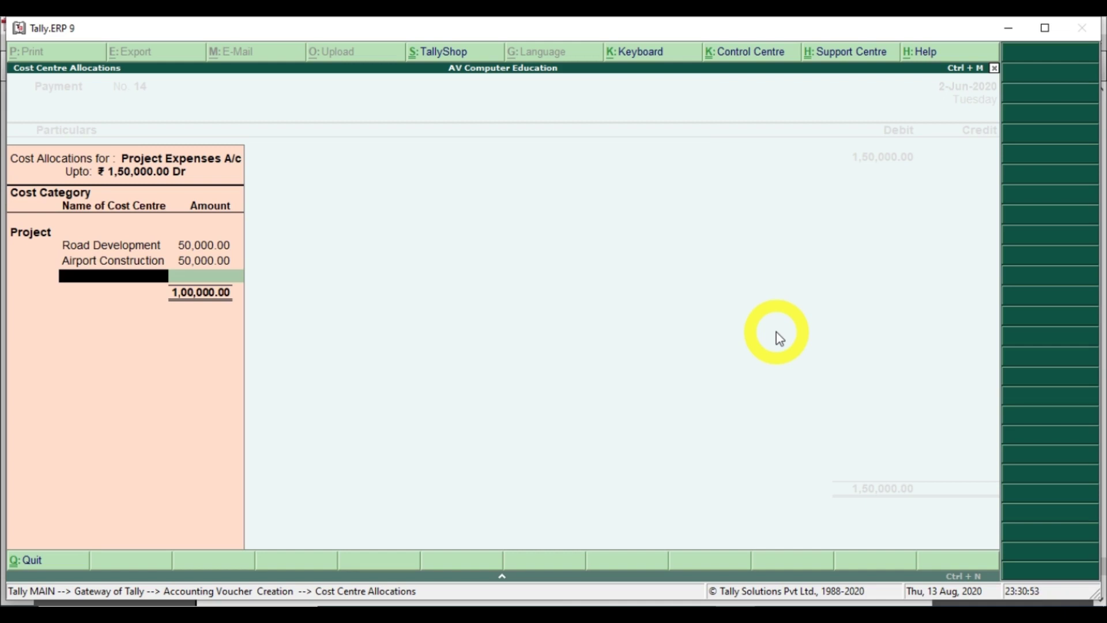
# Allocate 50,000 to the Building Construction cost centre and finish the cost allocation of the debit entry
pyautogui.write('B')
pyautogui.press('Return')
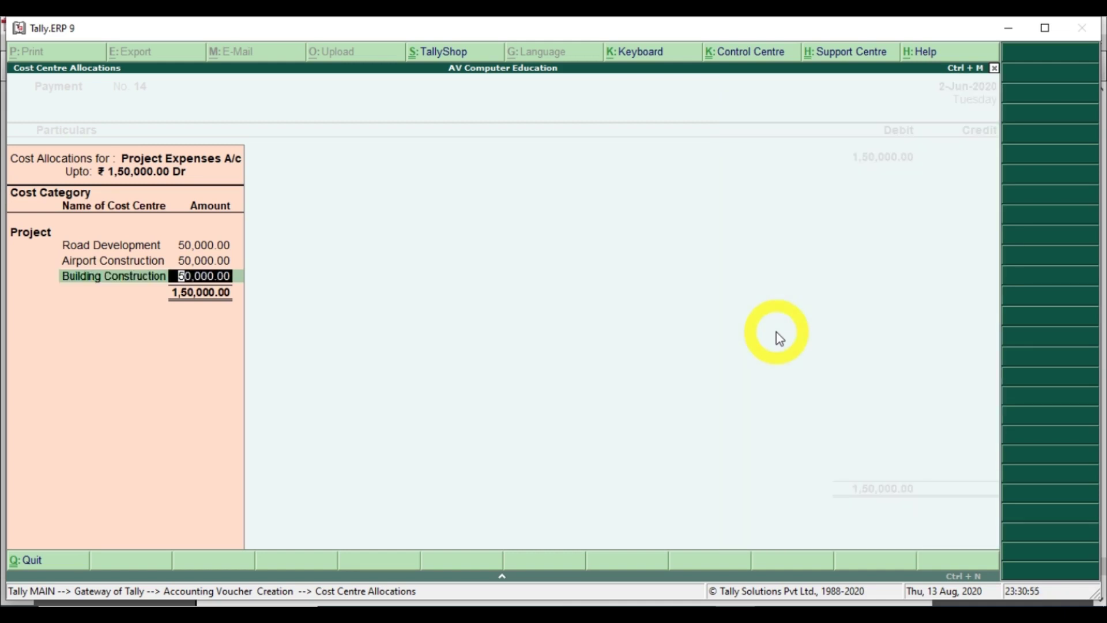
pyautogui.press('Return')
pyautogui.press('Return')
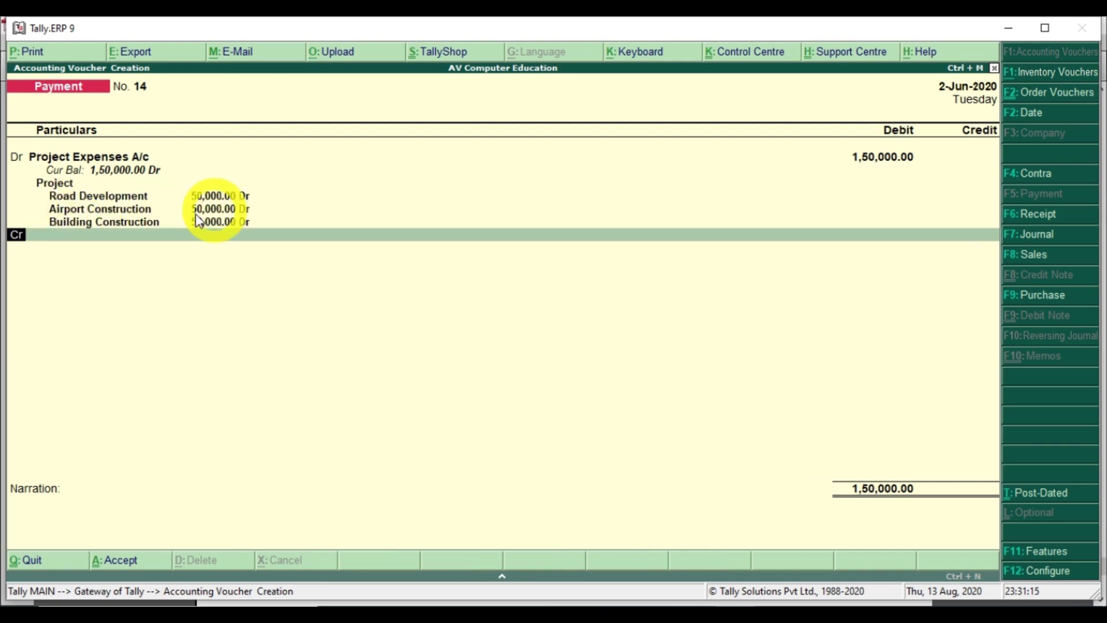
# Credit the Cash ledger with 1,50,000 to balance the Project Expenses A/c debit in the payment voucher
pyautogui.press('Return')
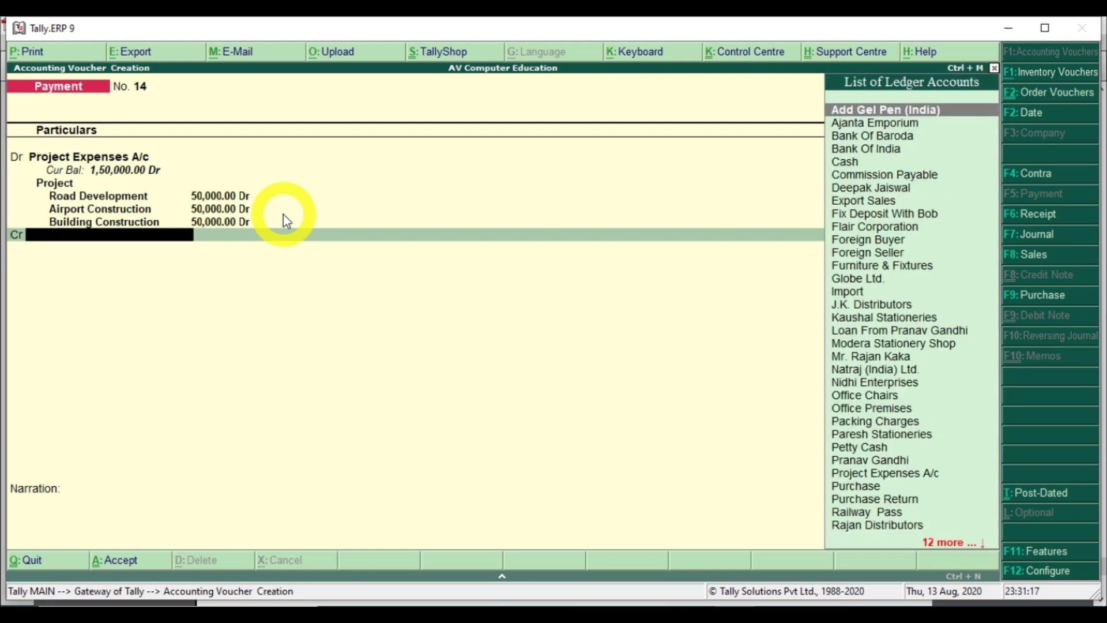
pyautogui.write('Cas')
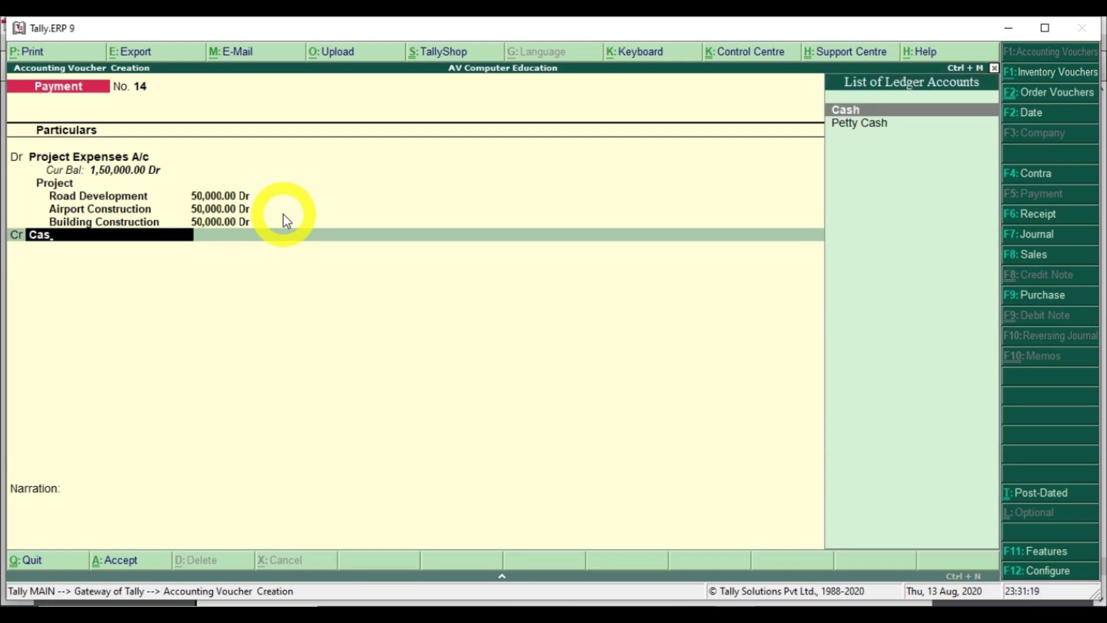
pyautogui.press('Return')
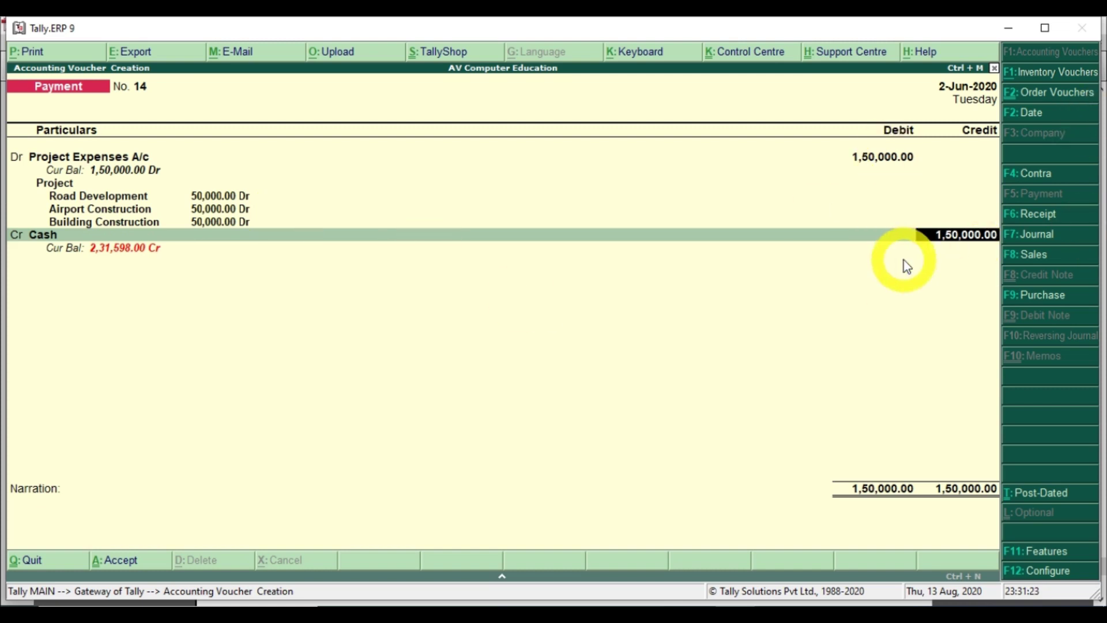
pyautogui.press('Return')
pyautogui.press('Return')
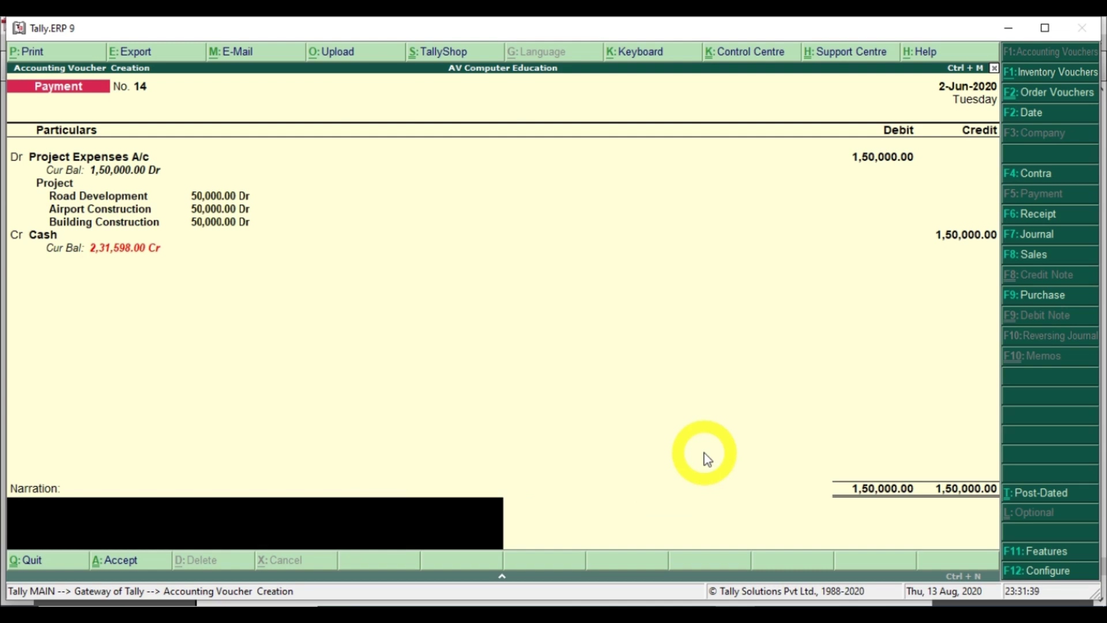
# Save the payment voucher with a blank narration and leave voucher entry for the Gateway of Tally
pyautogui.press('Return')
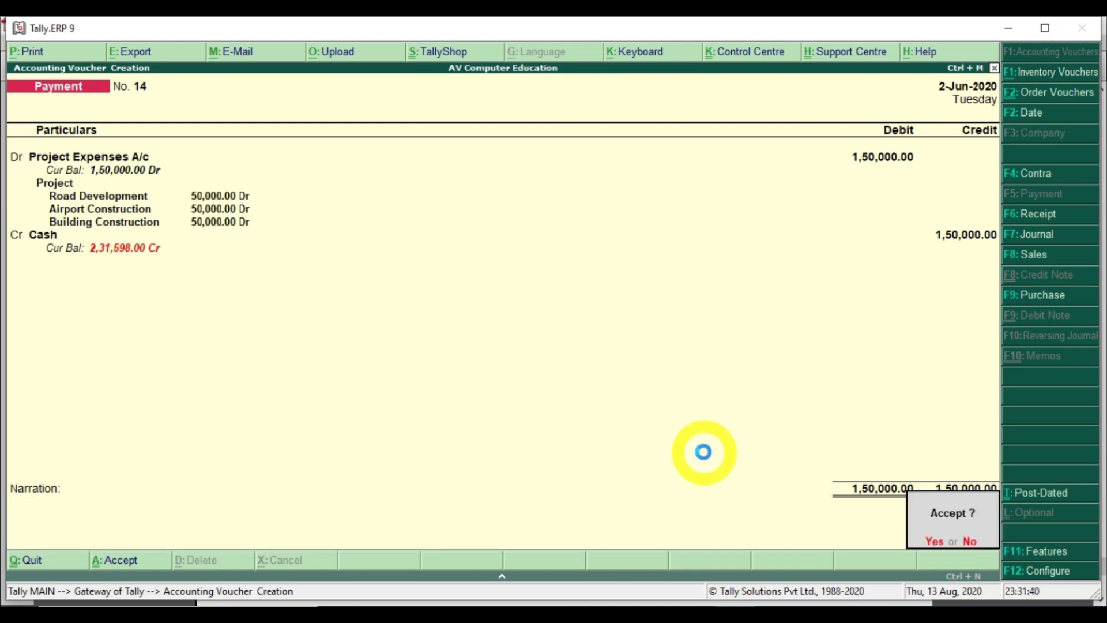
pyautogui.press('Return')
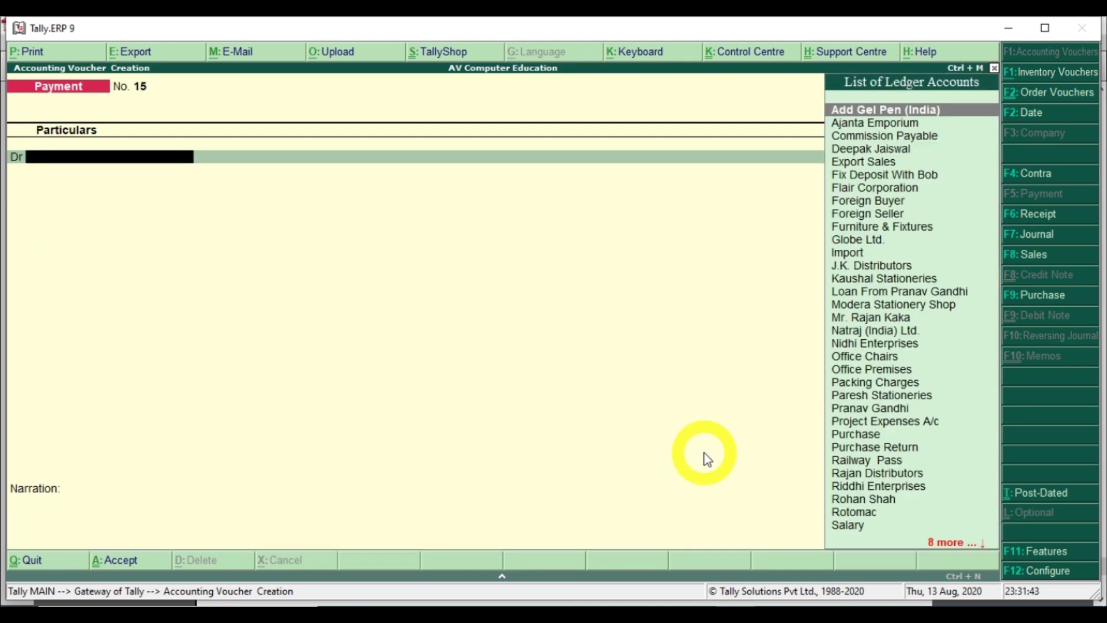
pyautogui.press('Escape')
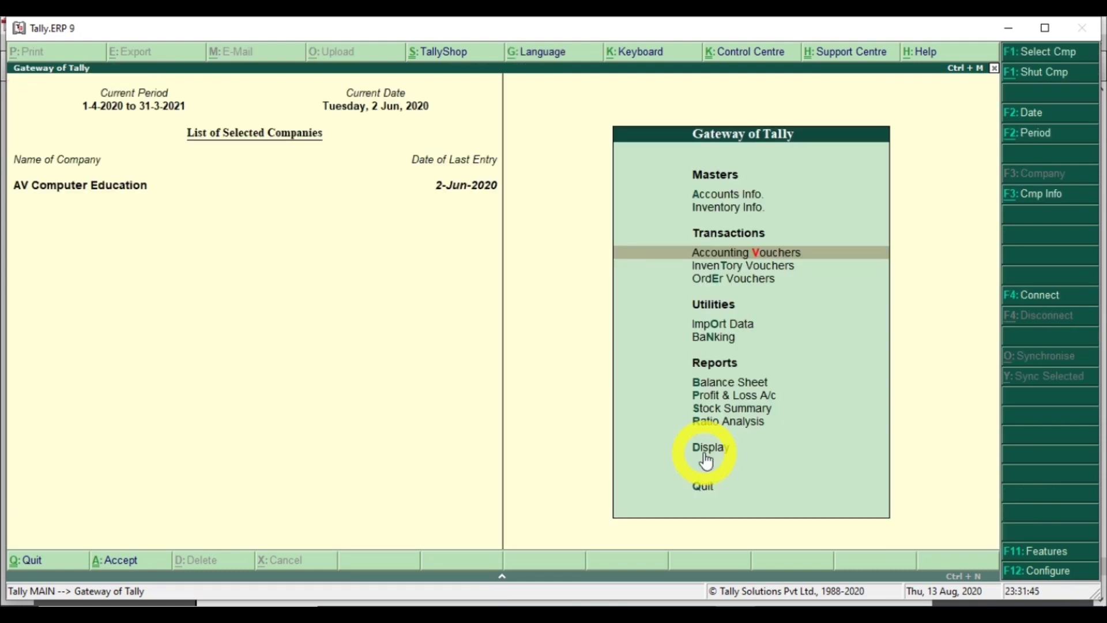